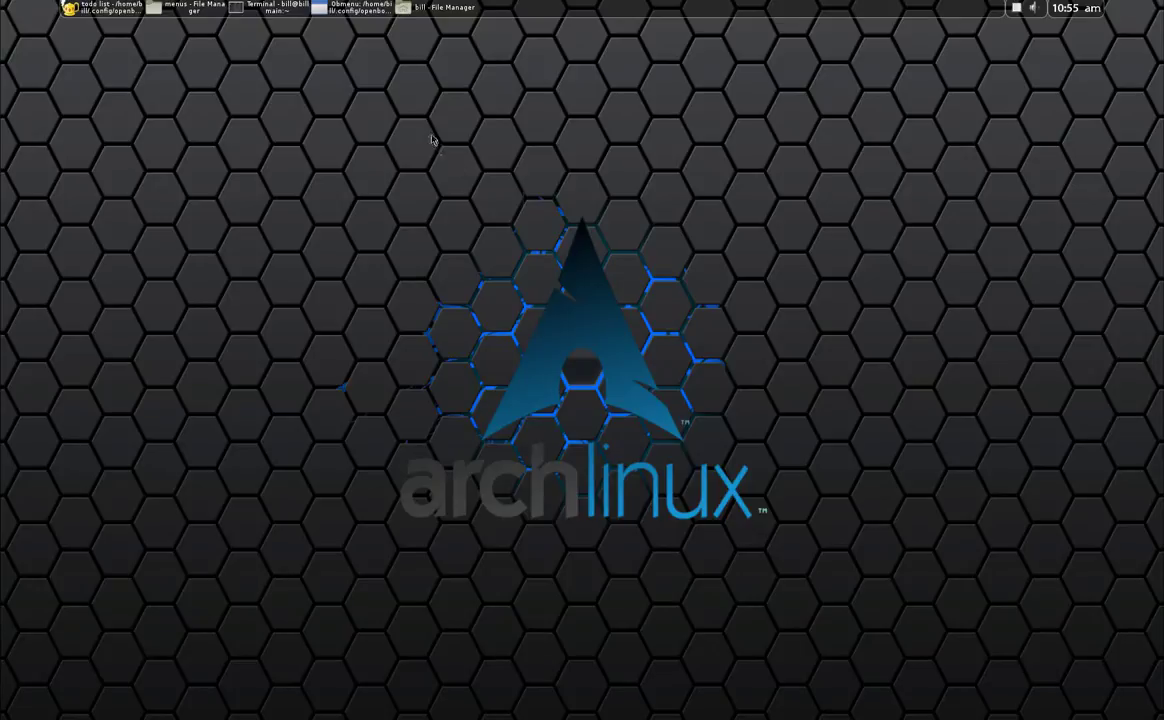
Compare the standalone Applications menu with the full desktop menu, browsing application categories such as Accessories, Programming and Internet.
right_click(446, 109)
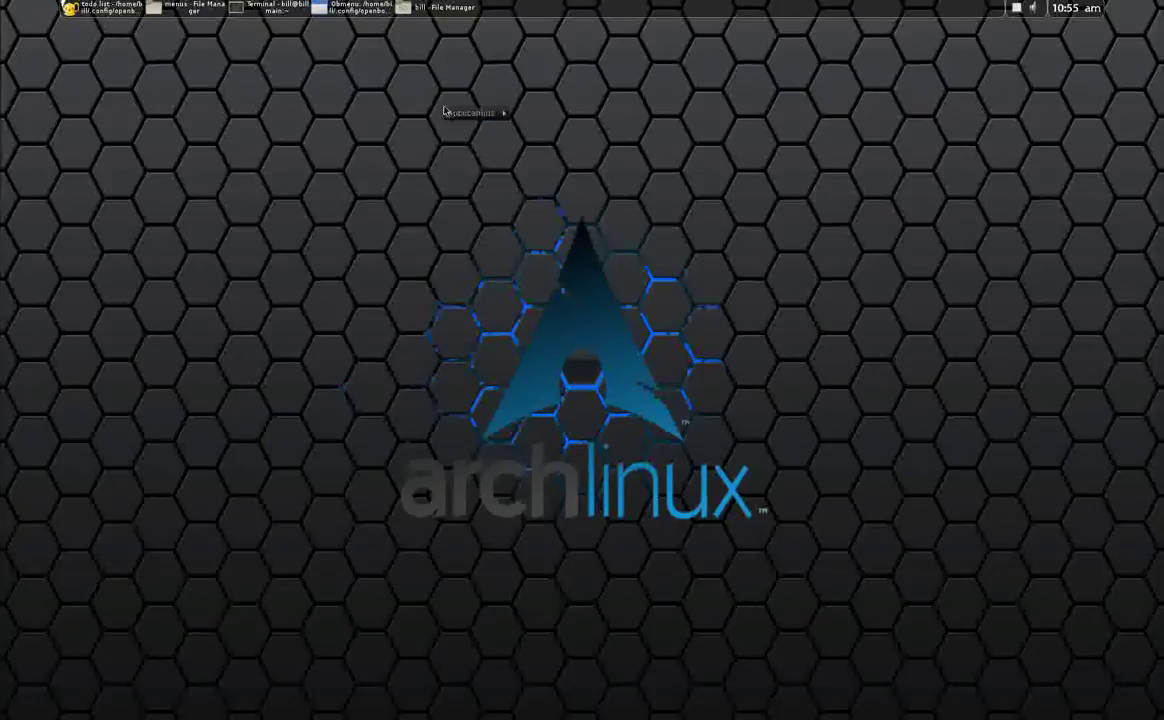
mouse_move(455, 114)
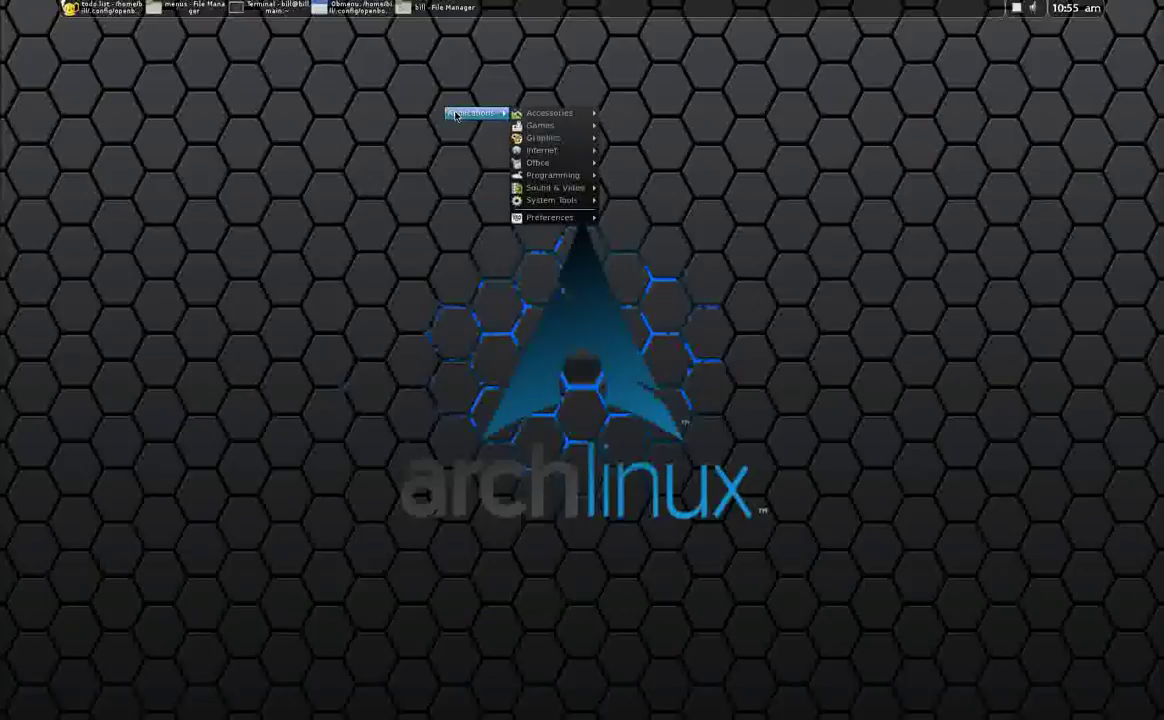
mouse_move(557, 151)
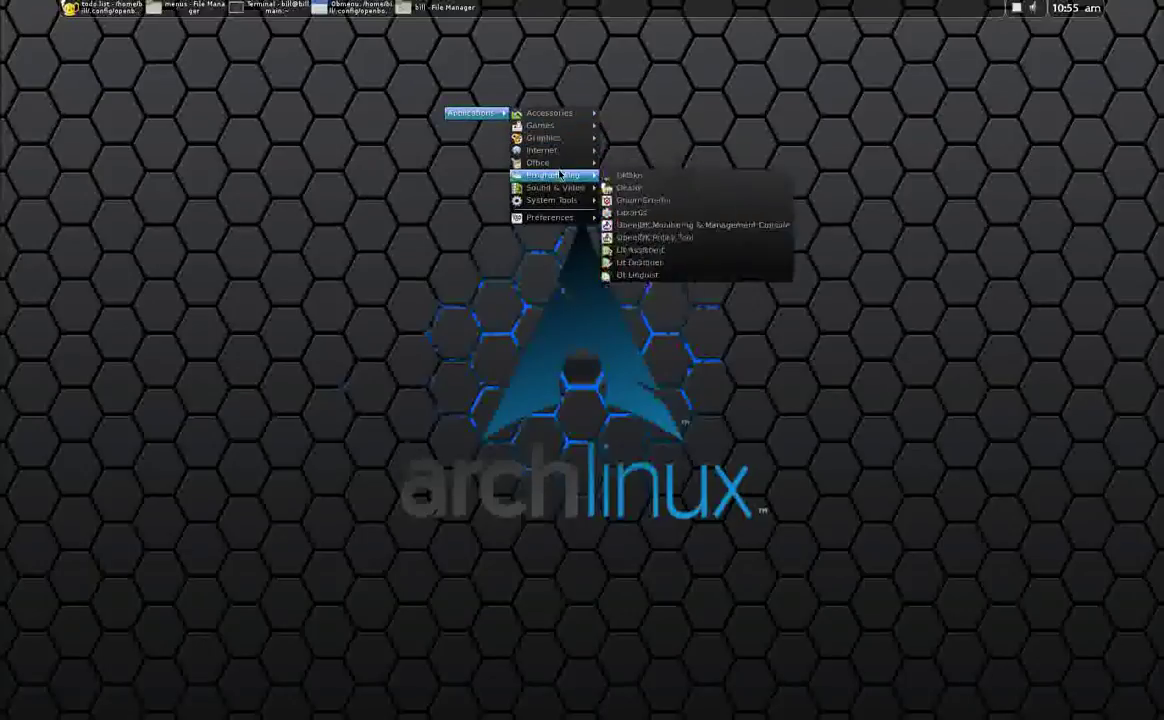
left_click(410, 156)
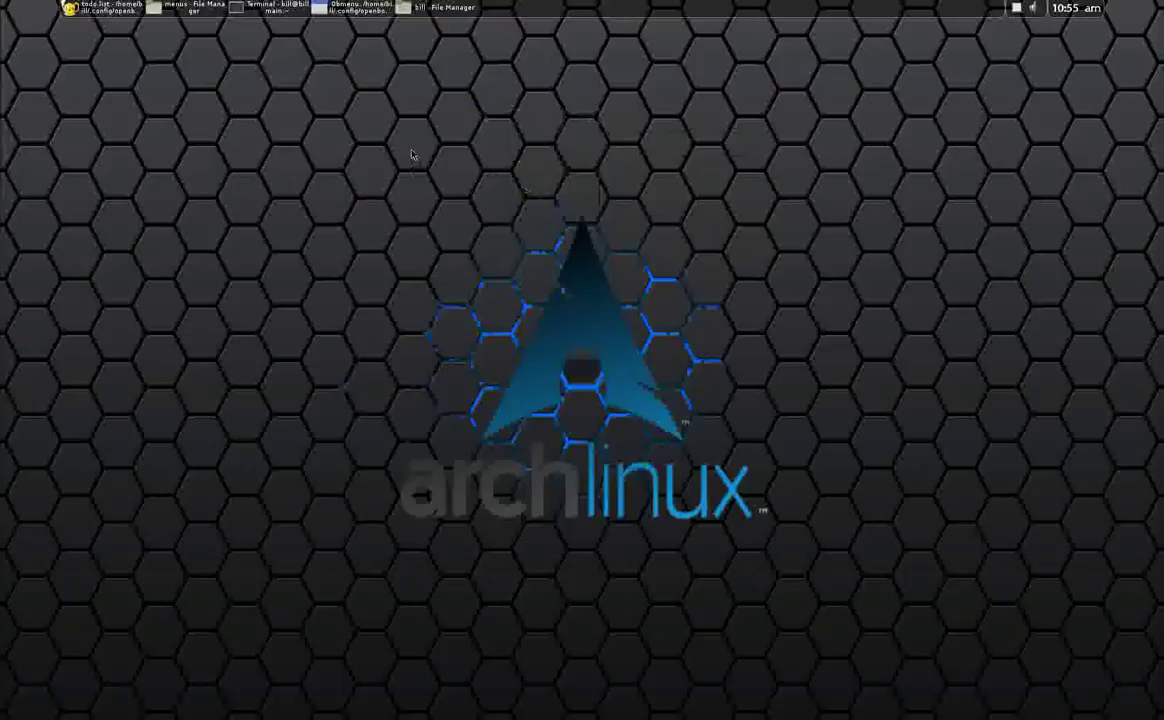
right_click(412, 153)
mouse_move(437, 161)
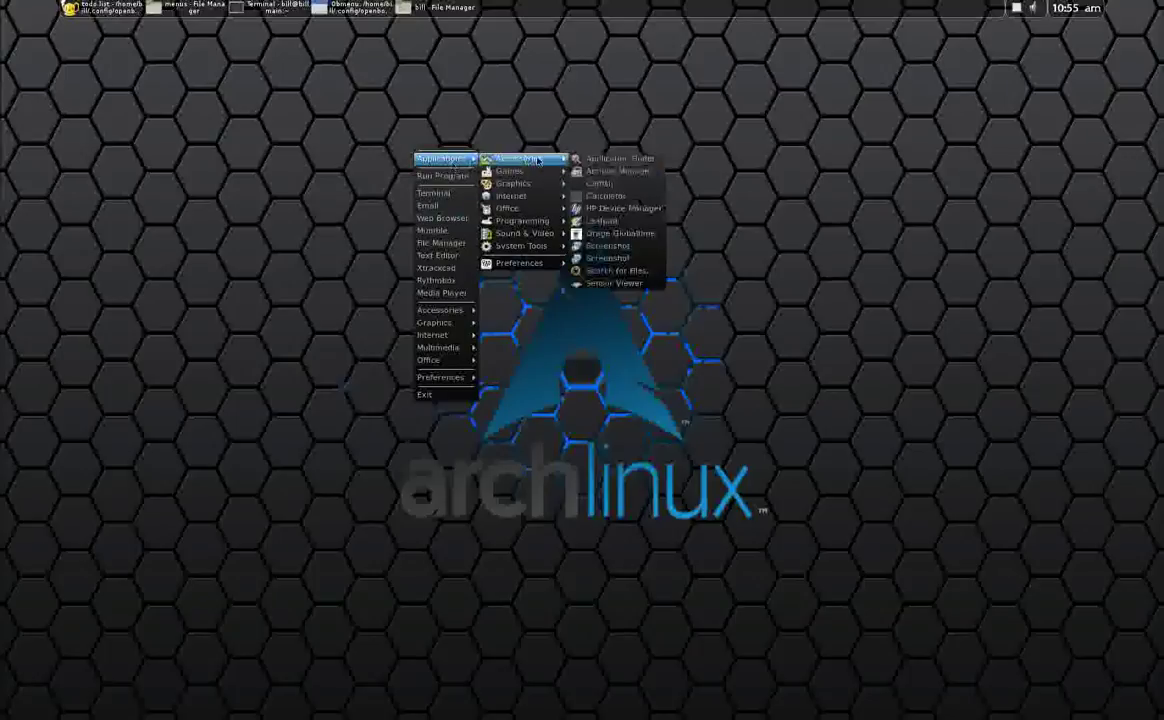
mouse_move(537, 228)
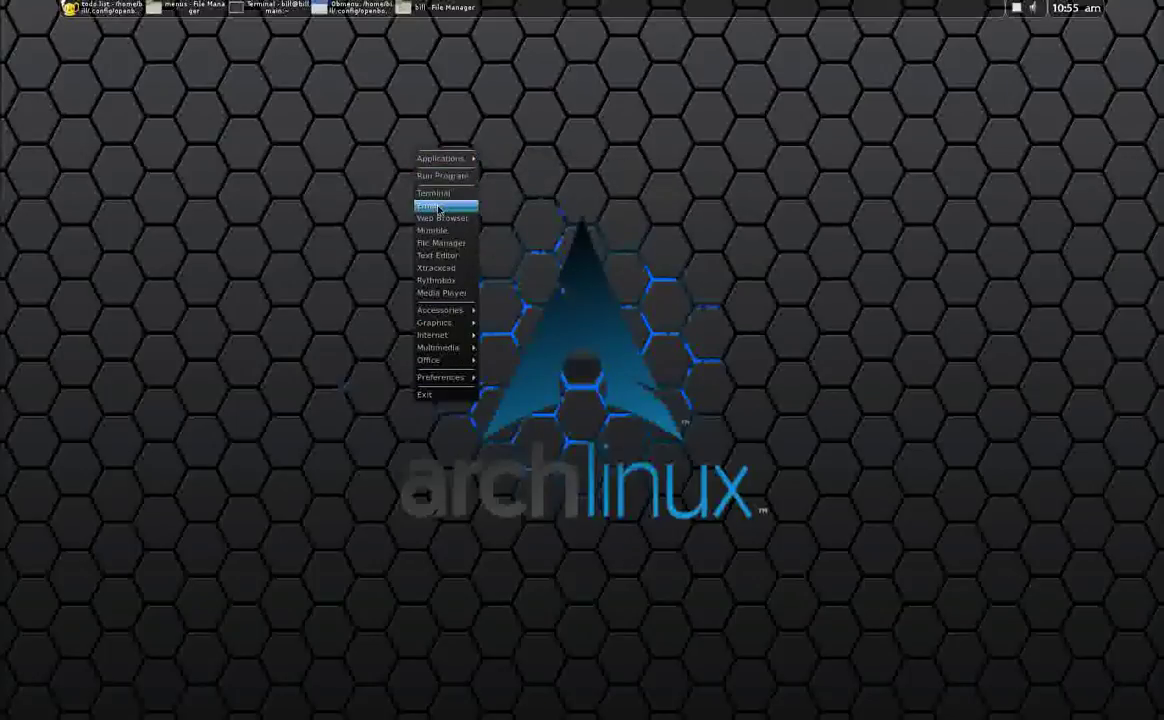
left_click(578, 113)
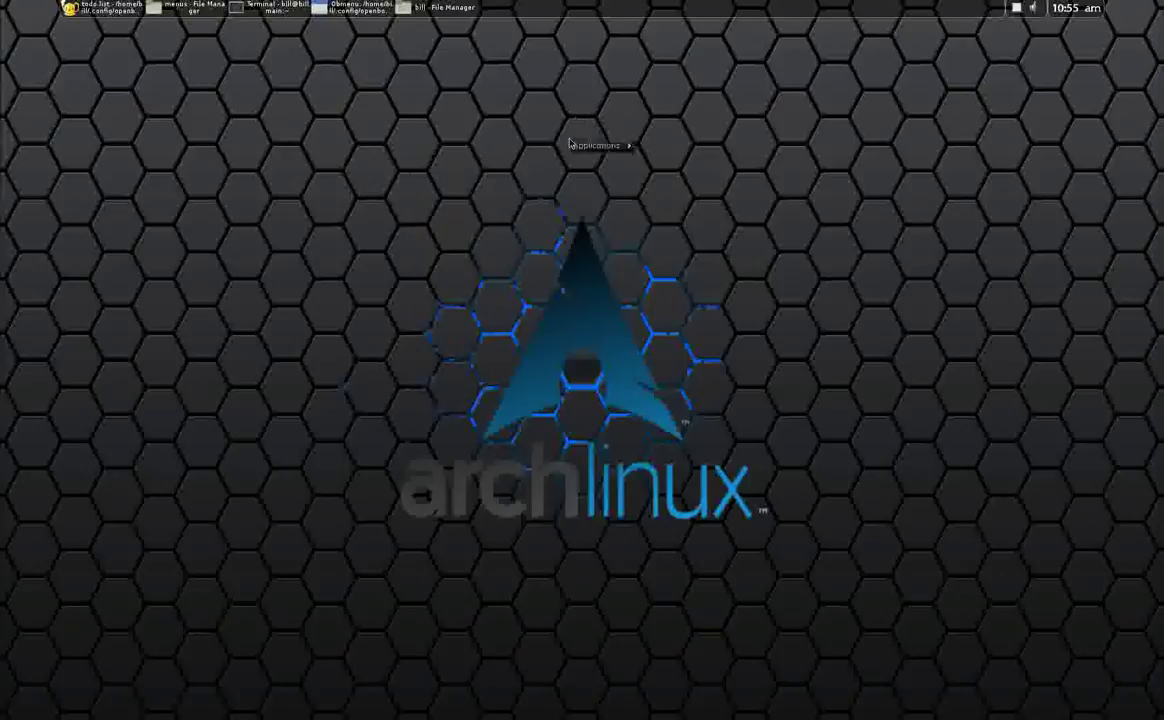
right_click(572, 141)
mouse_move(600, 145)
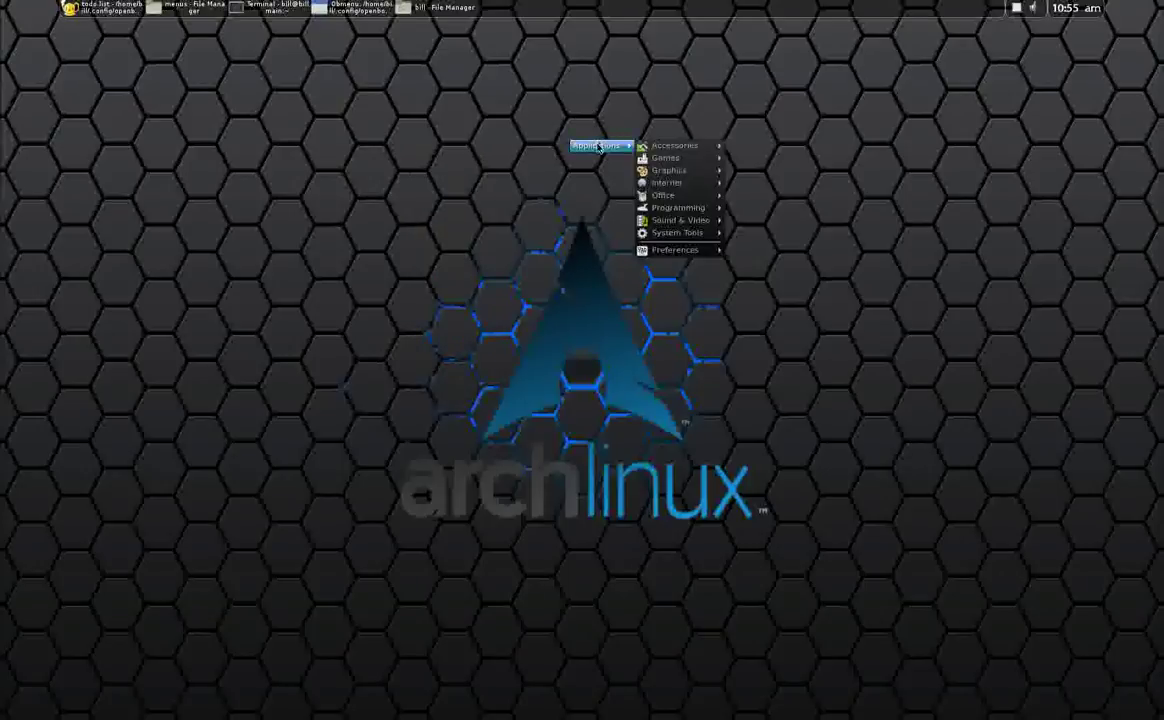
mouse_move(675, 147)
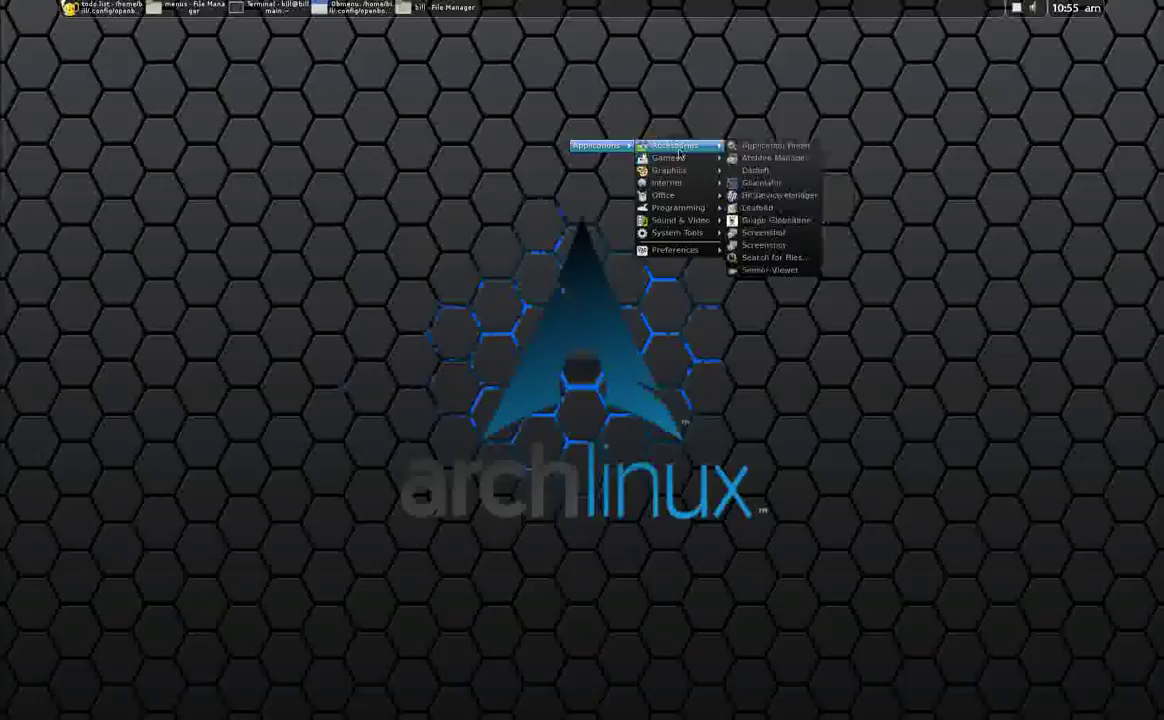
mouse_move(688, 234)
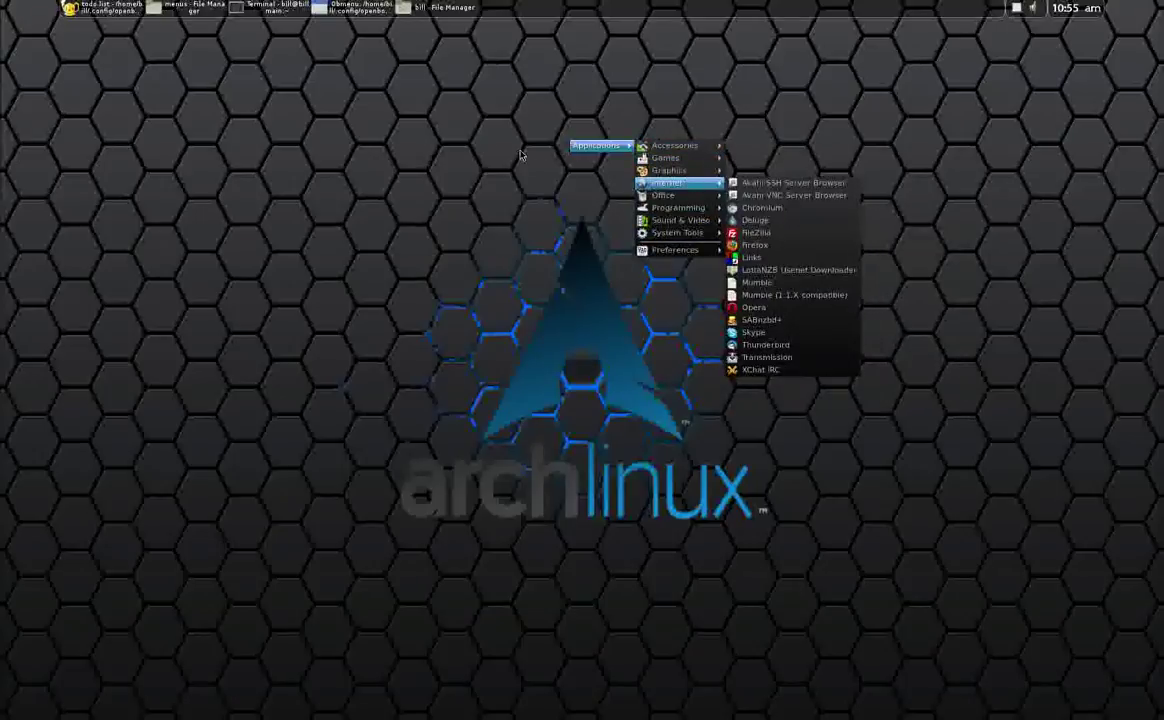
left_click(478, 129)
Review the full desktop menu's launcher entries and the Applications categories, including Internet, Games and Programming.
right_click(478, 129)
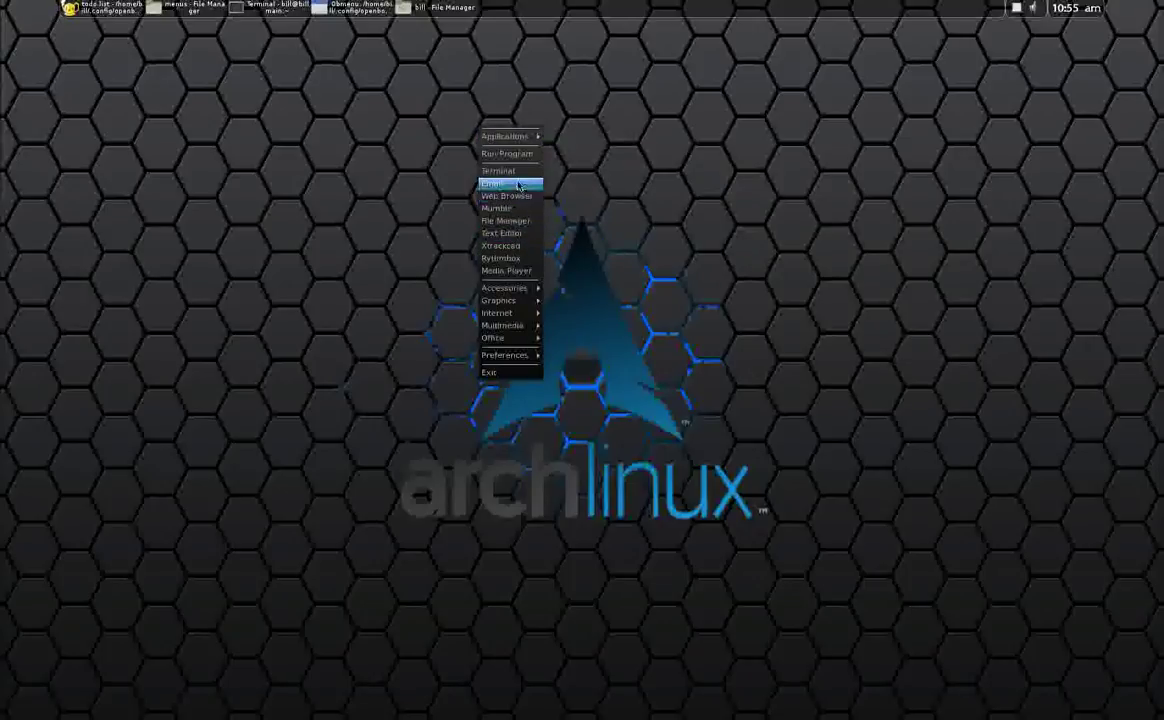
mouse_move(525, 355)
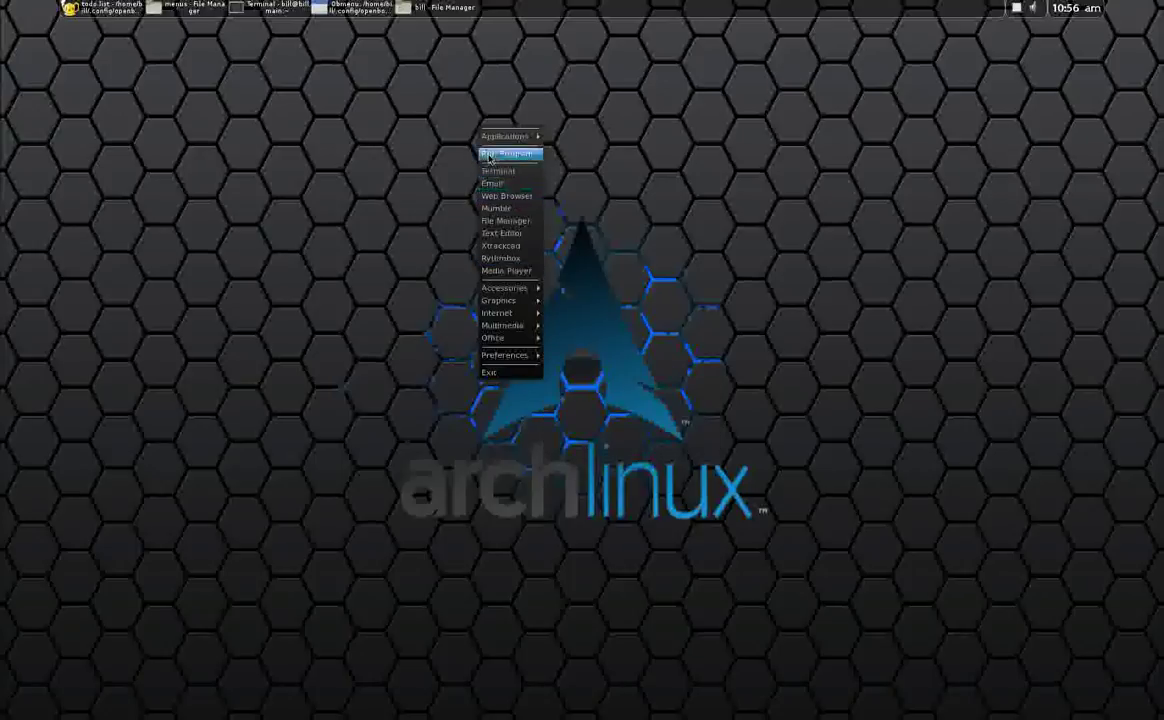
left_click(394, 143)
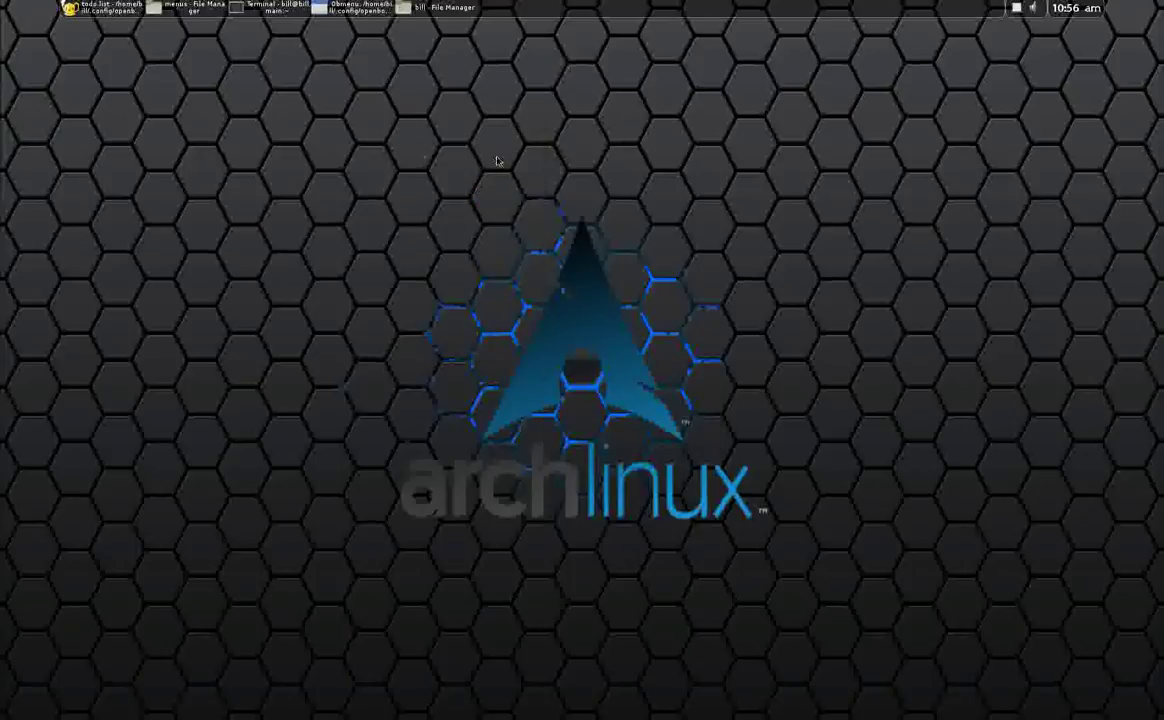
right_click(467, 117)
mouse_move(483, 121)
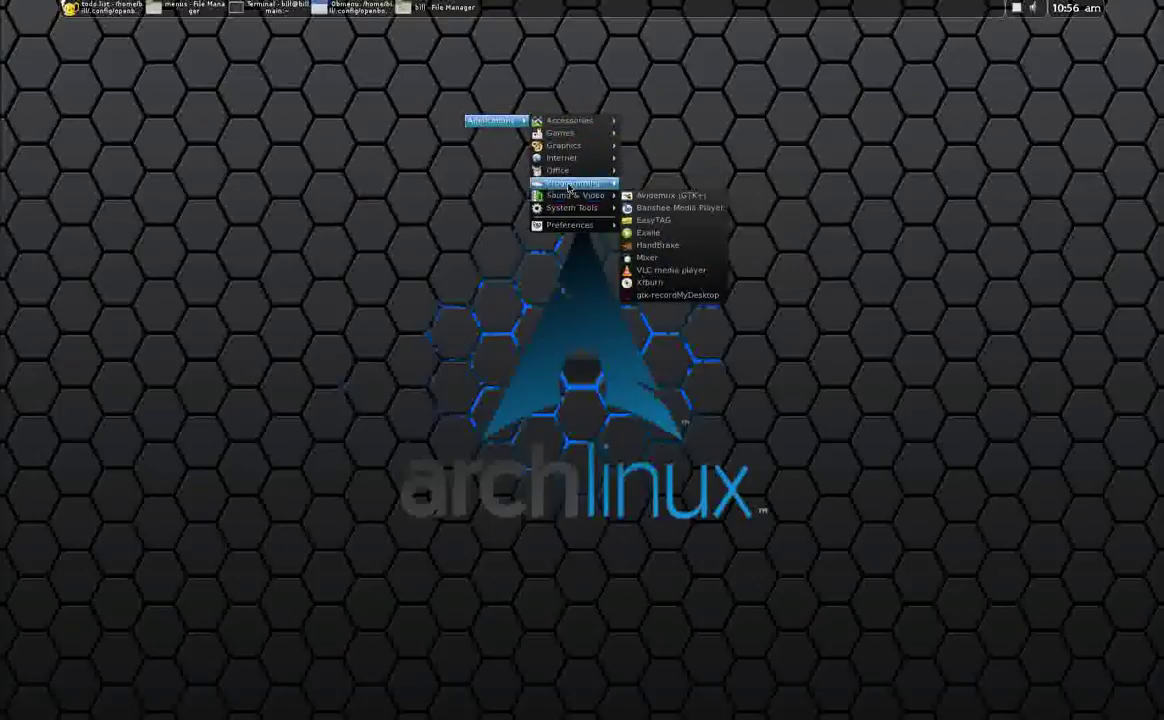
mouse_move(565, 157)
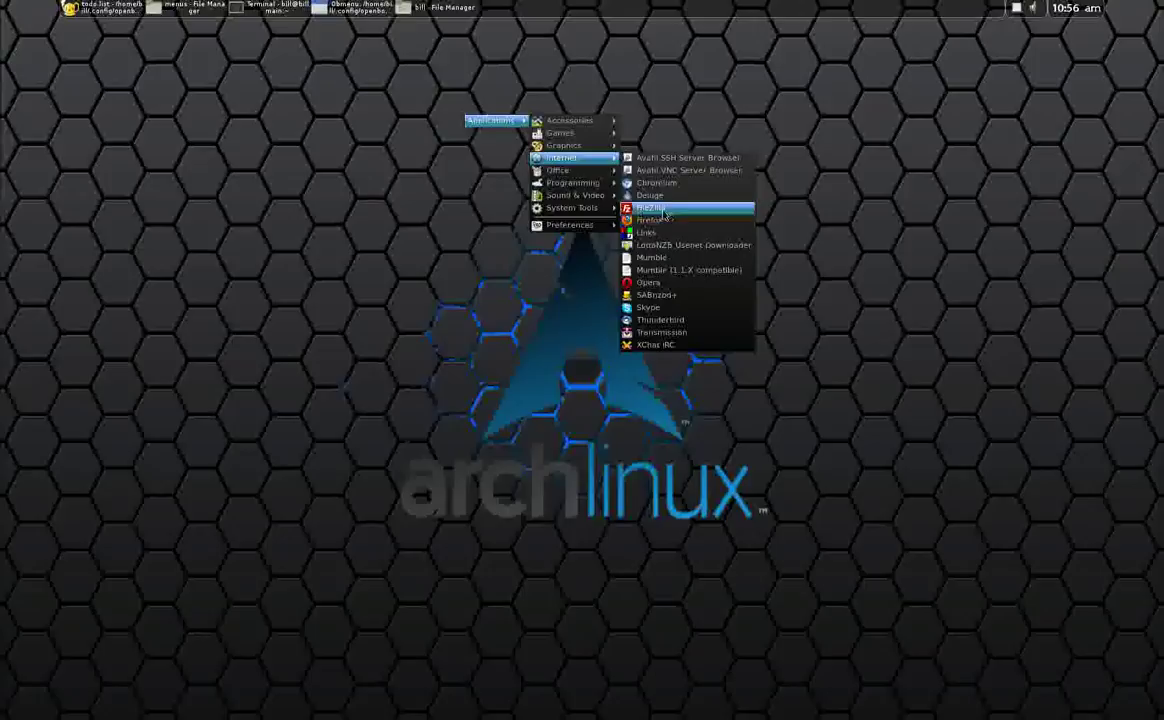
left_click(432, 178)
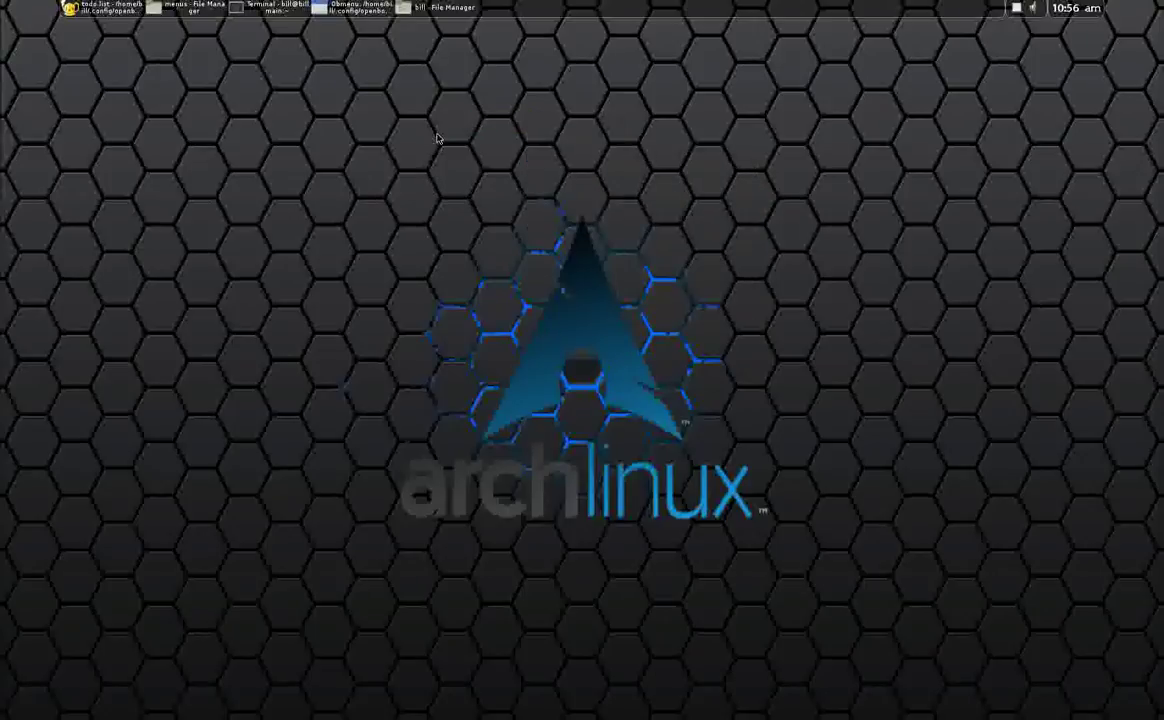
right_click(438, 139)
mouse_move(463, 297)
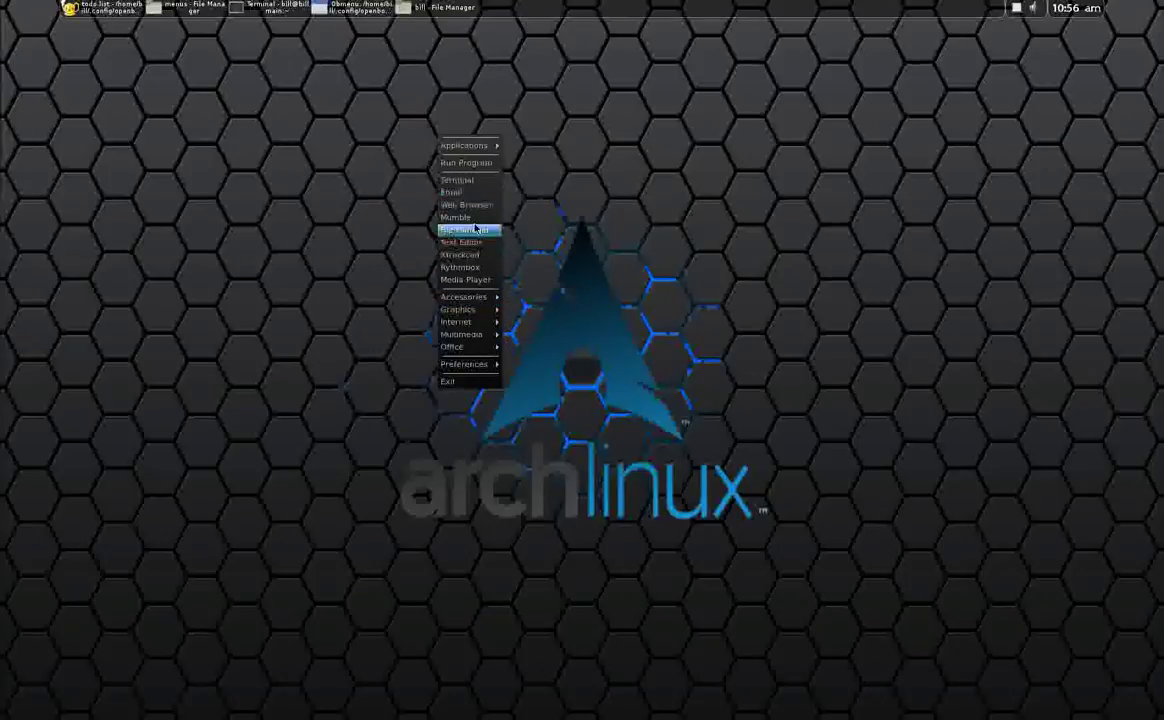
mouse_move(468, 146)
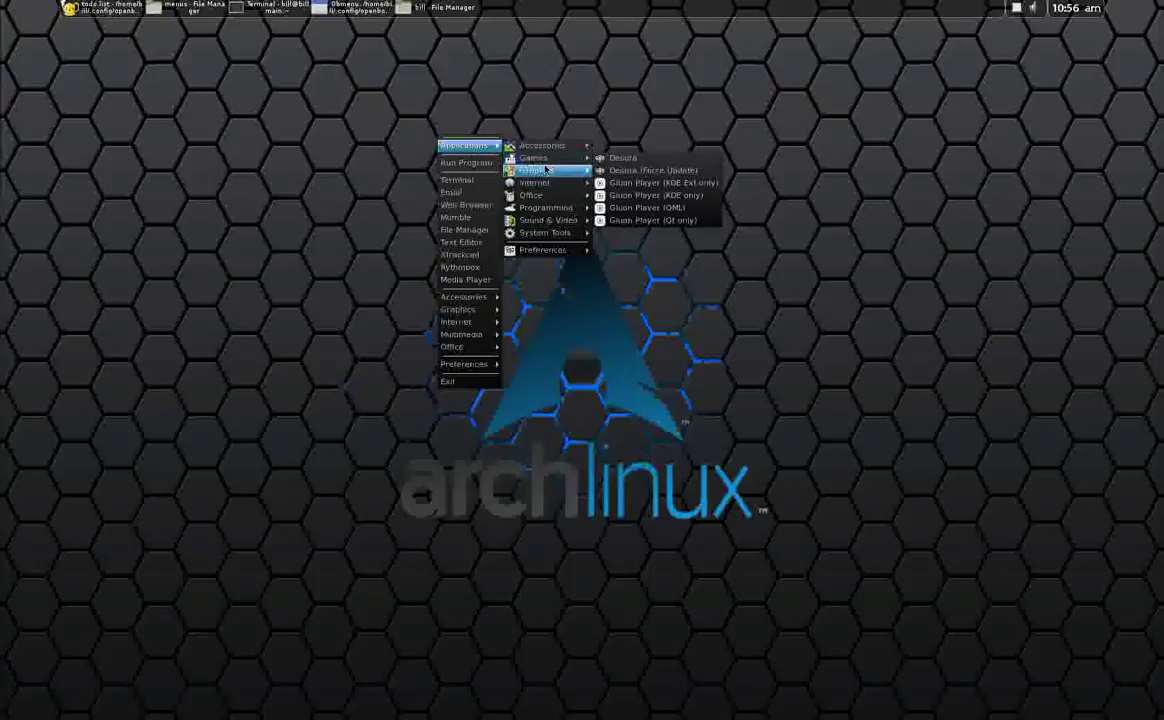
mouse_move(546, 209)
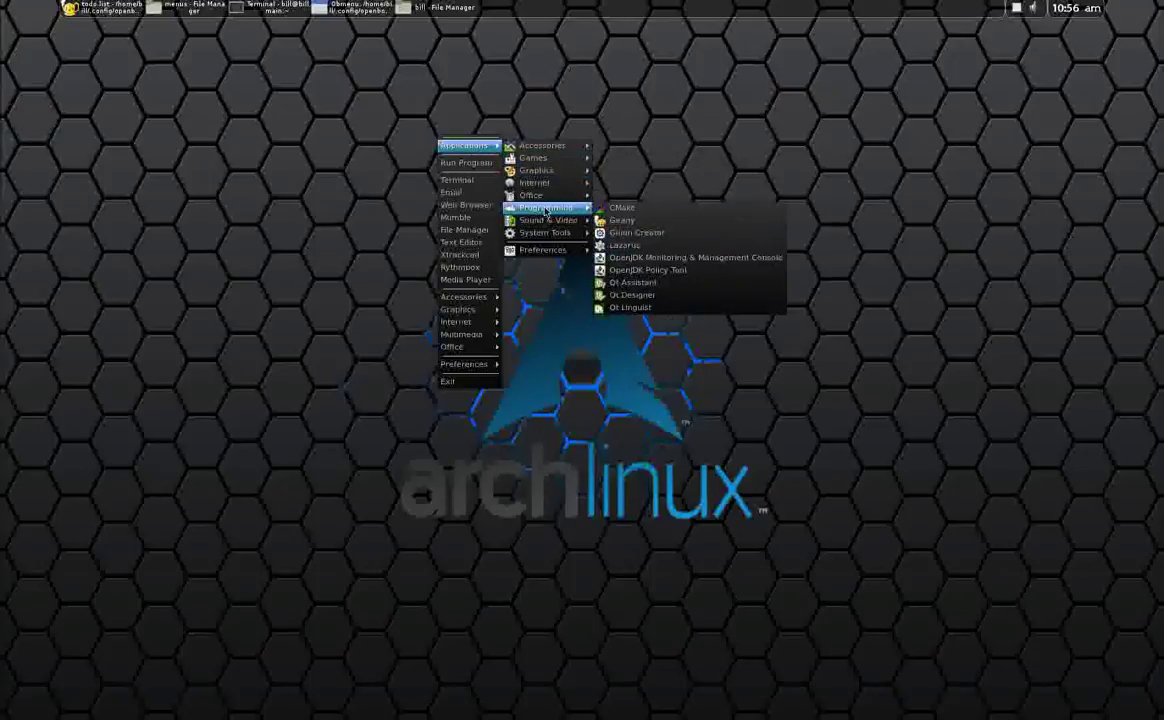
left_click(296, 138)
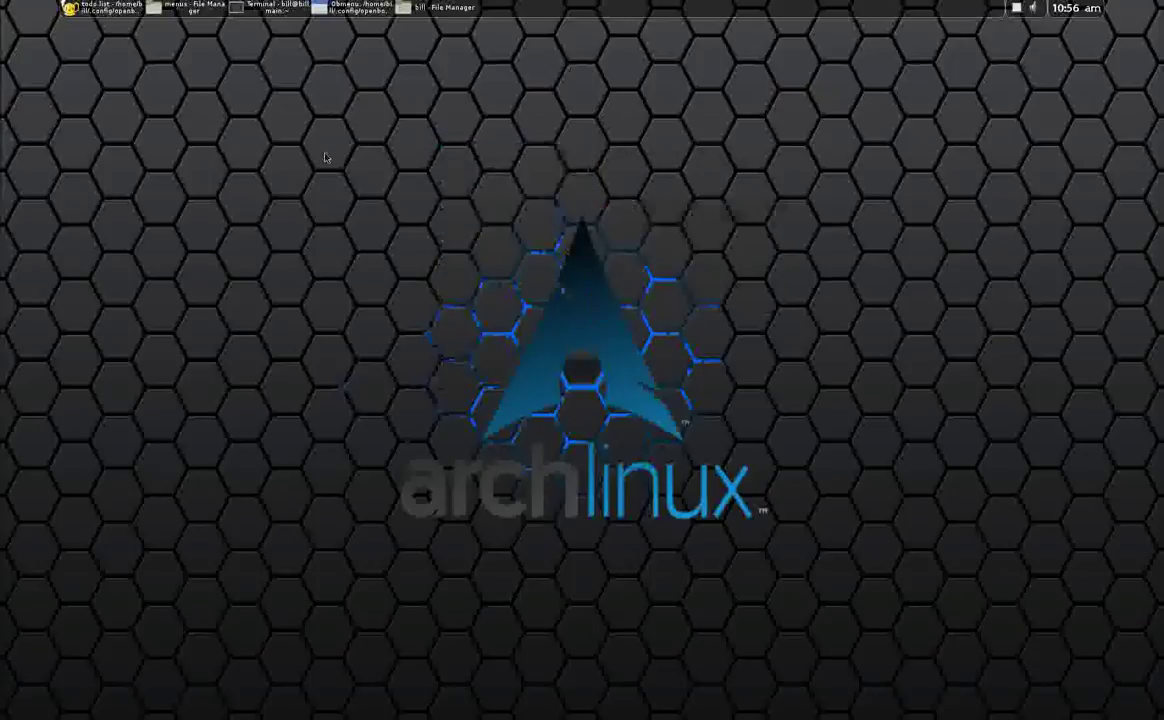
Switch to Geany and read the todo list's install commands for menu-cache, lxmenu-data, openbox-xdgmenu and openbox-menu at a larger text size.
left_click(112, 12)
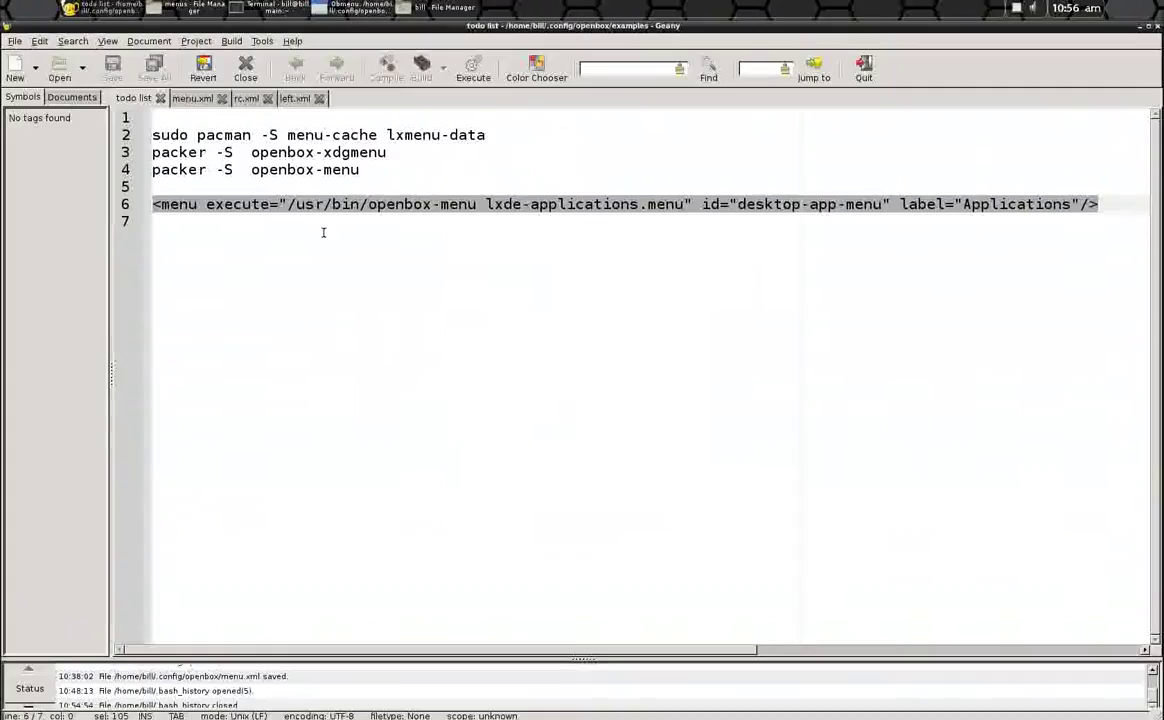
key("ctrl+plus")
key("ctrl+plus")
key("ctrl+plus")
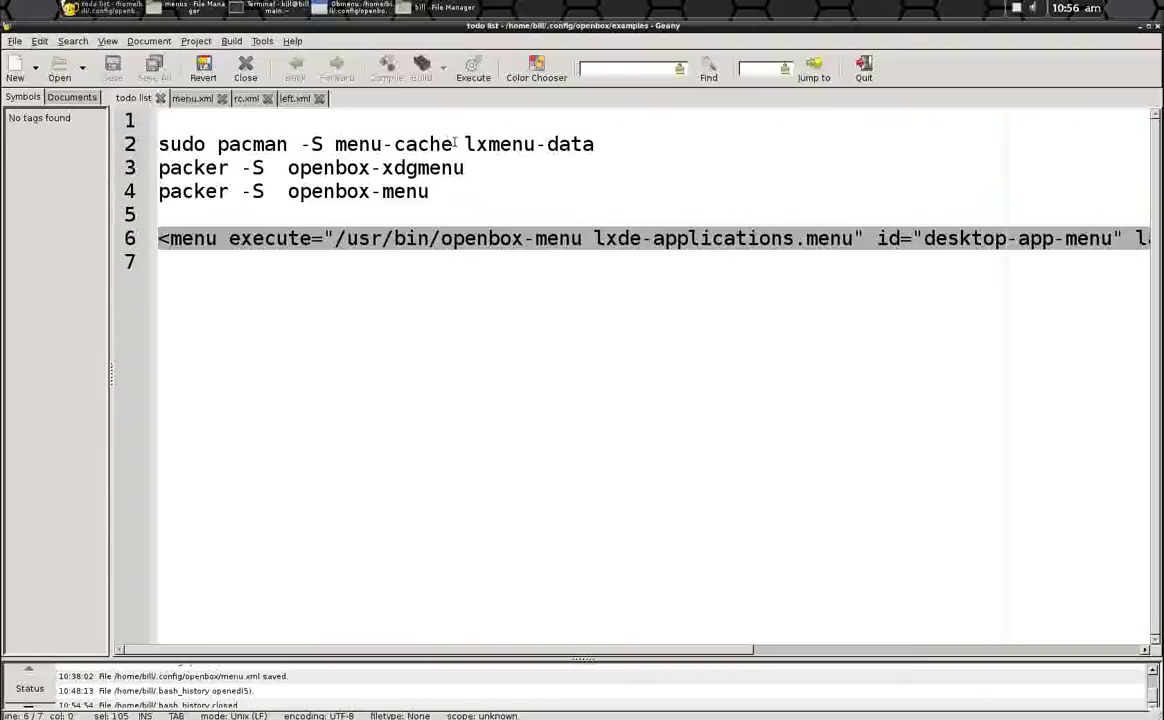
left_click(606, 145)
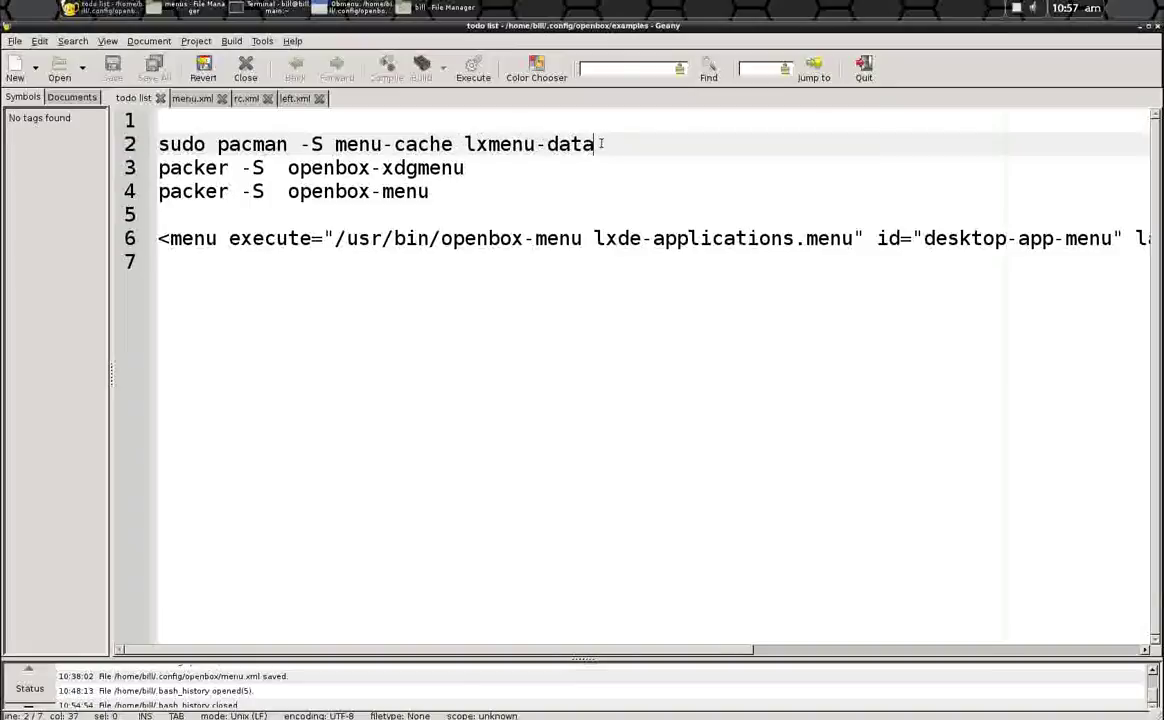
left_click(463, 190)
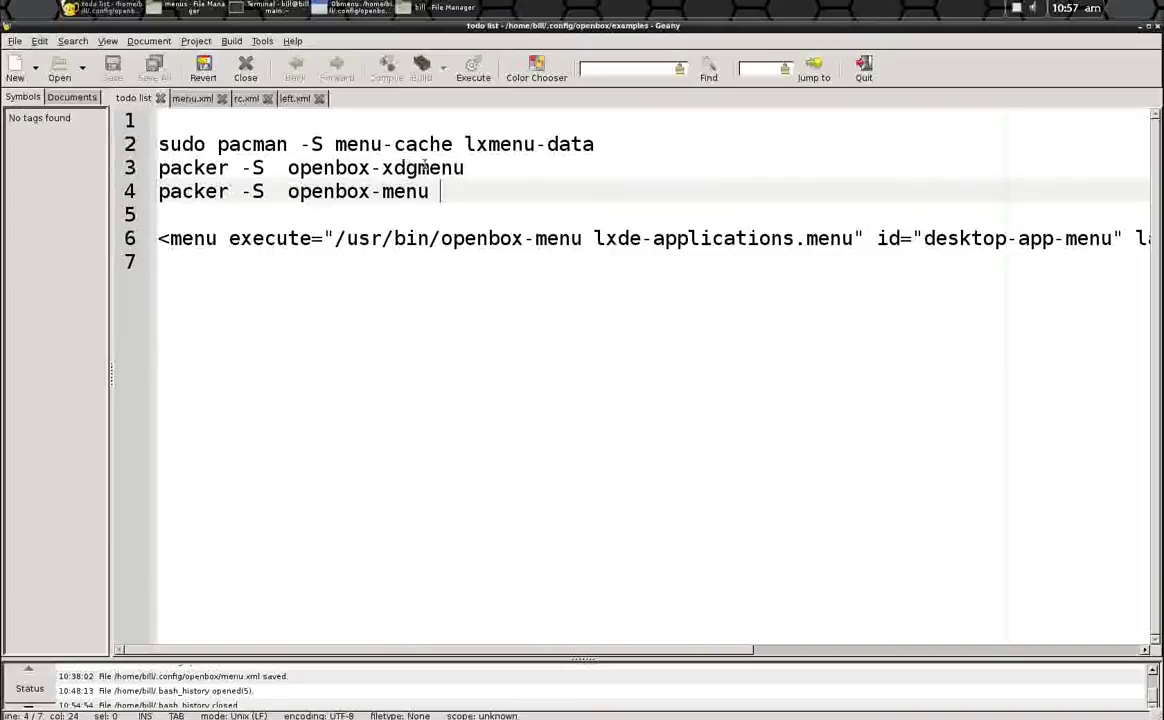
key("BackSpace")
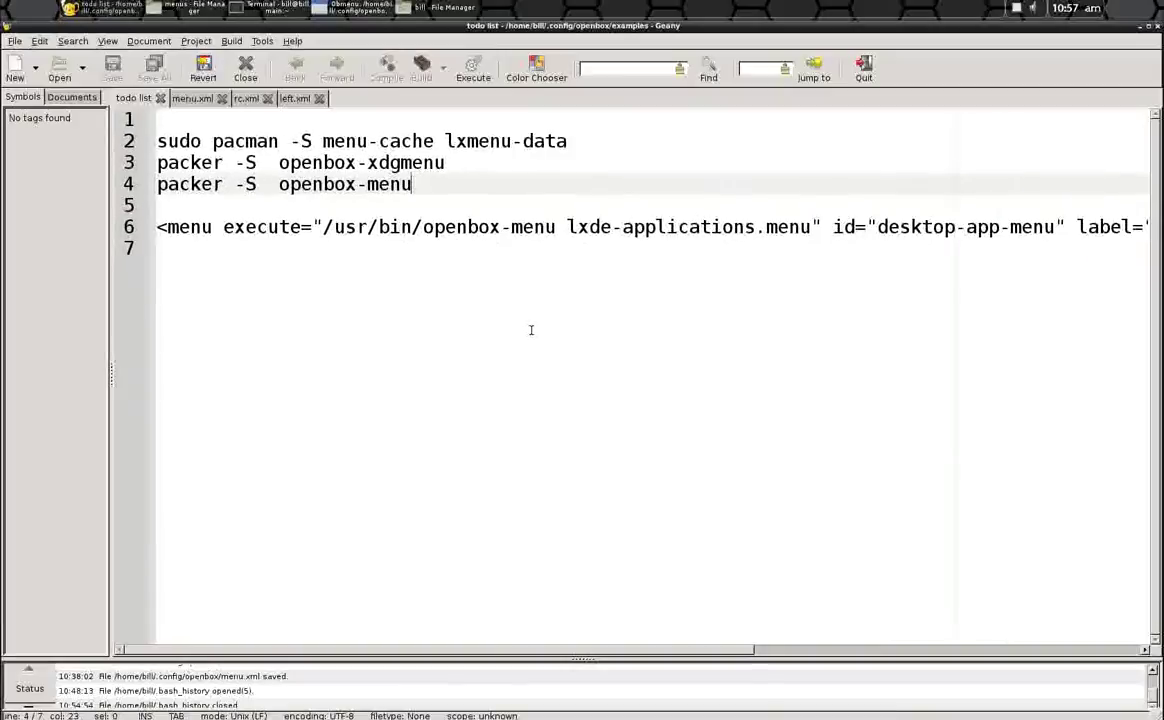
key("ctrl+minus")
key("ctrl+minus")
key("ctrl+minus")
key("ctrl+minus")
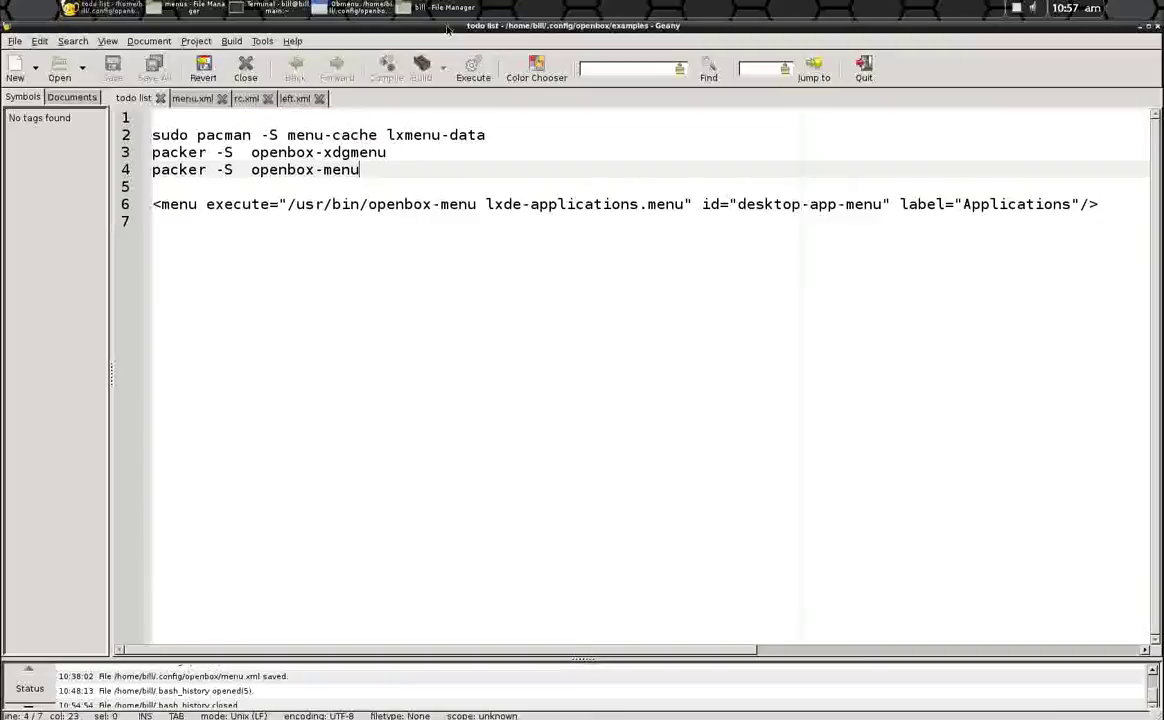
Switch to the File Manager and locate menu.xml in the home folder's .config/openbox directory.
left_click(413, 8)
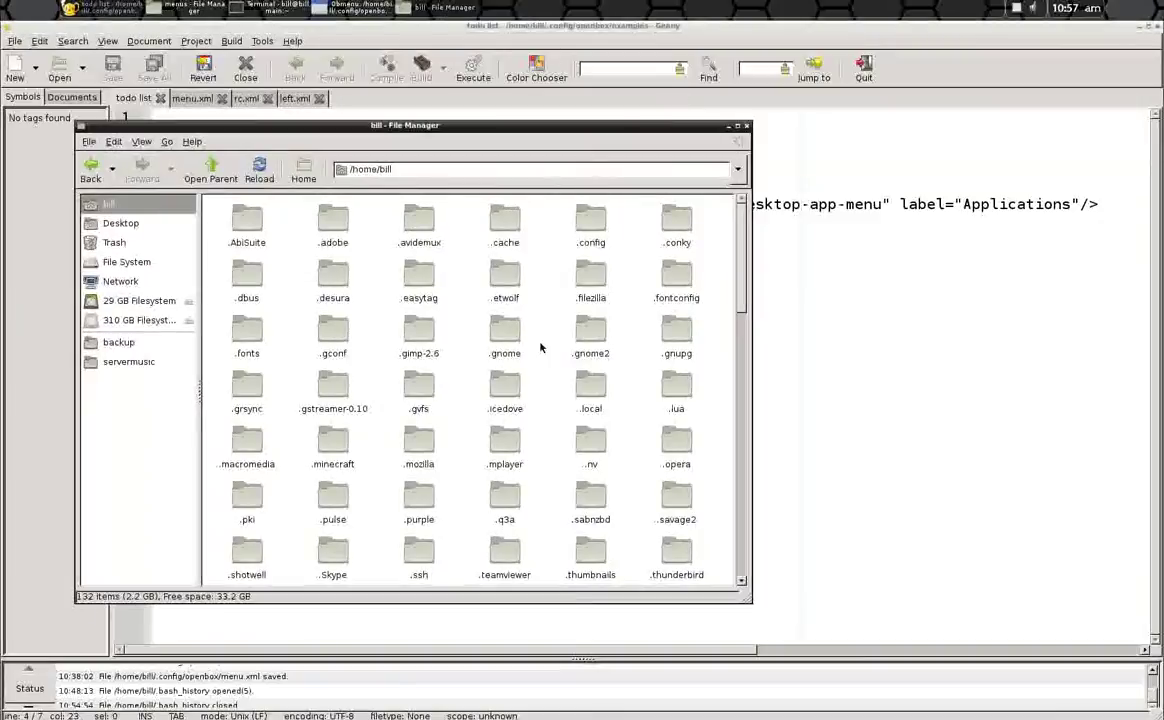
double_click(591, 222)
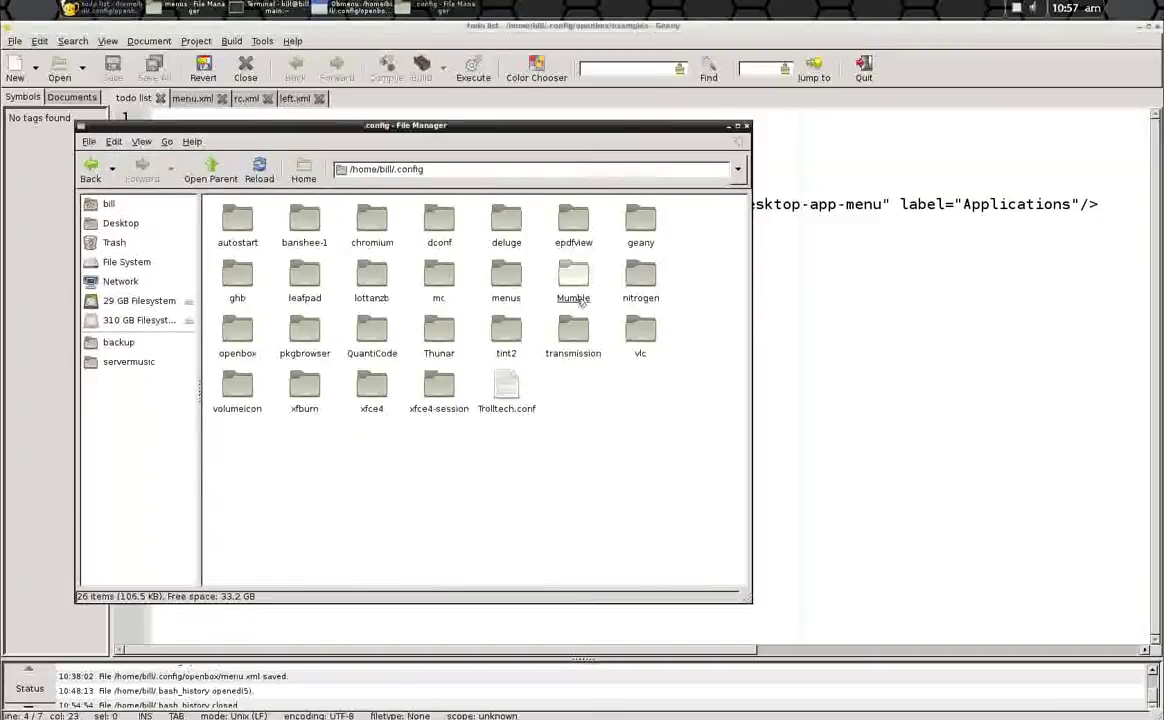
double_click(238, 335)
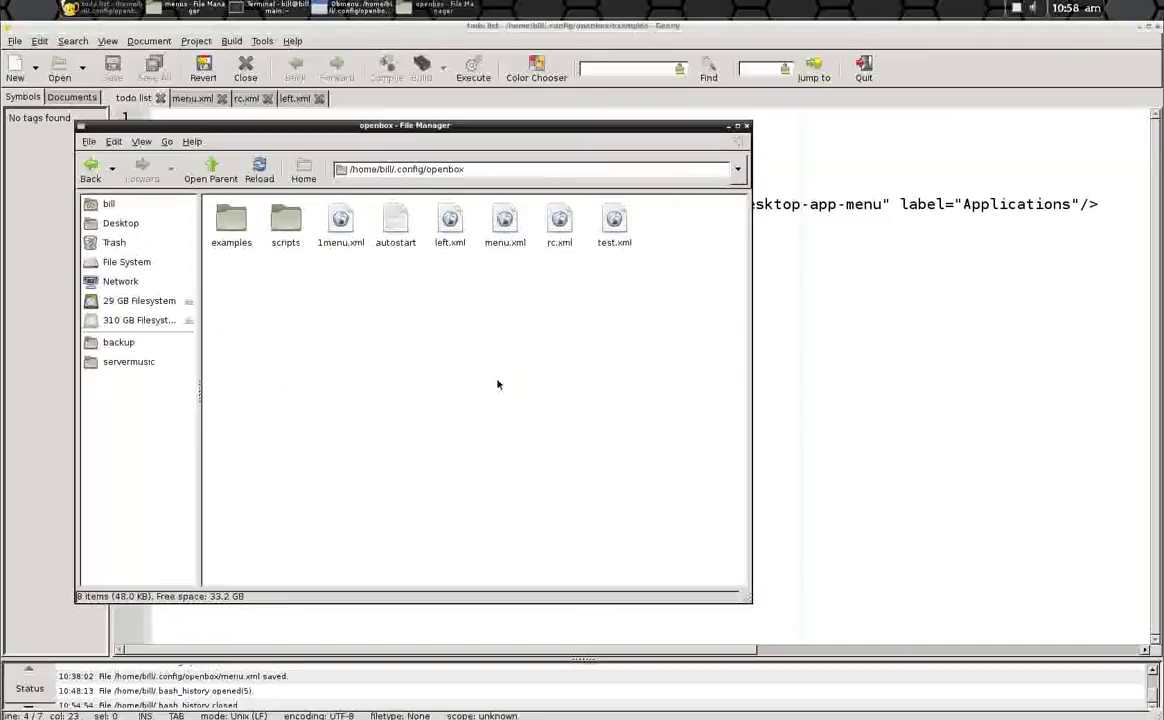
left_click(505, 222)
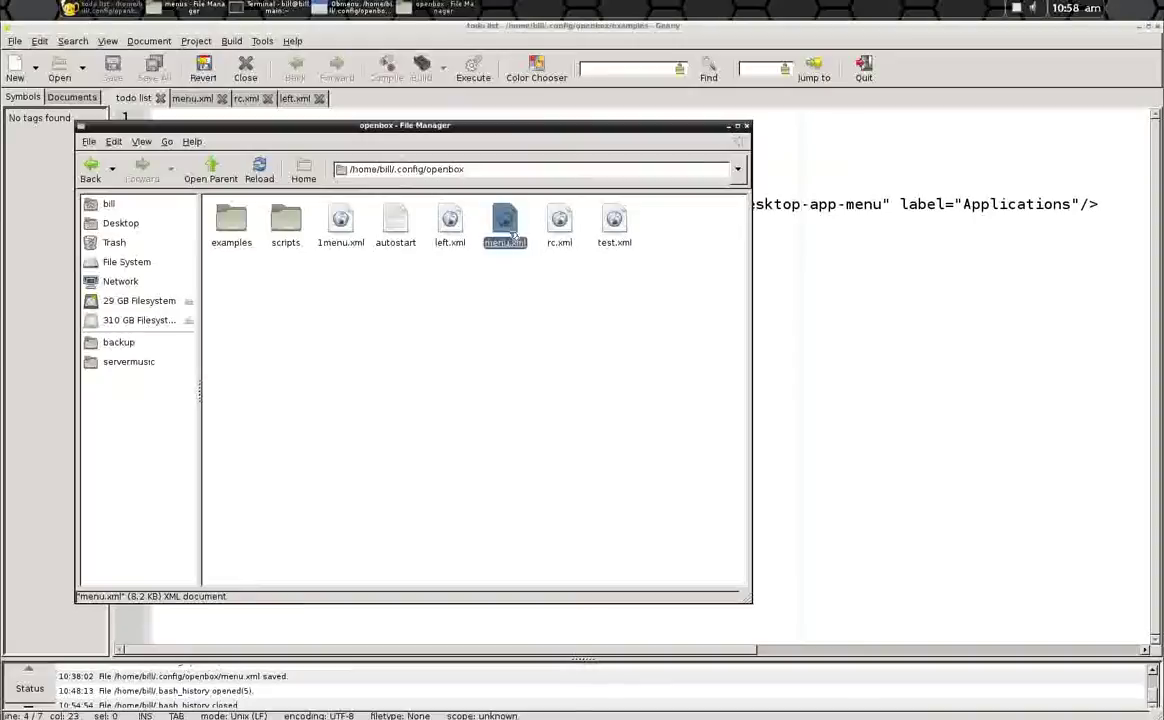
In Geany's open menu.xml, delete the Applications menu execute line and one adjacent separator above the Run Program item.
left_click(185, 98)
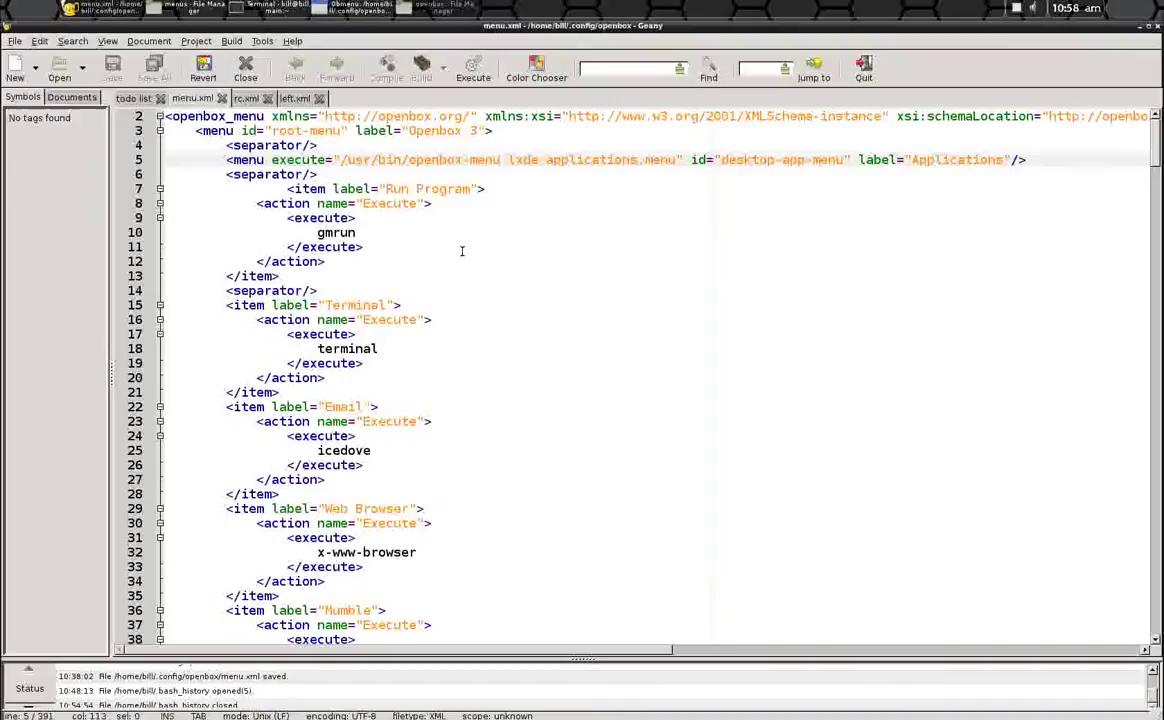
scroll(490, 275, "up", 1)
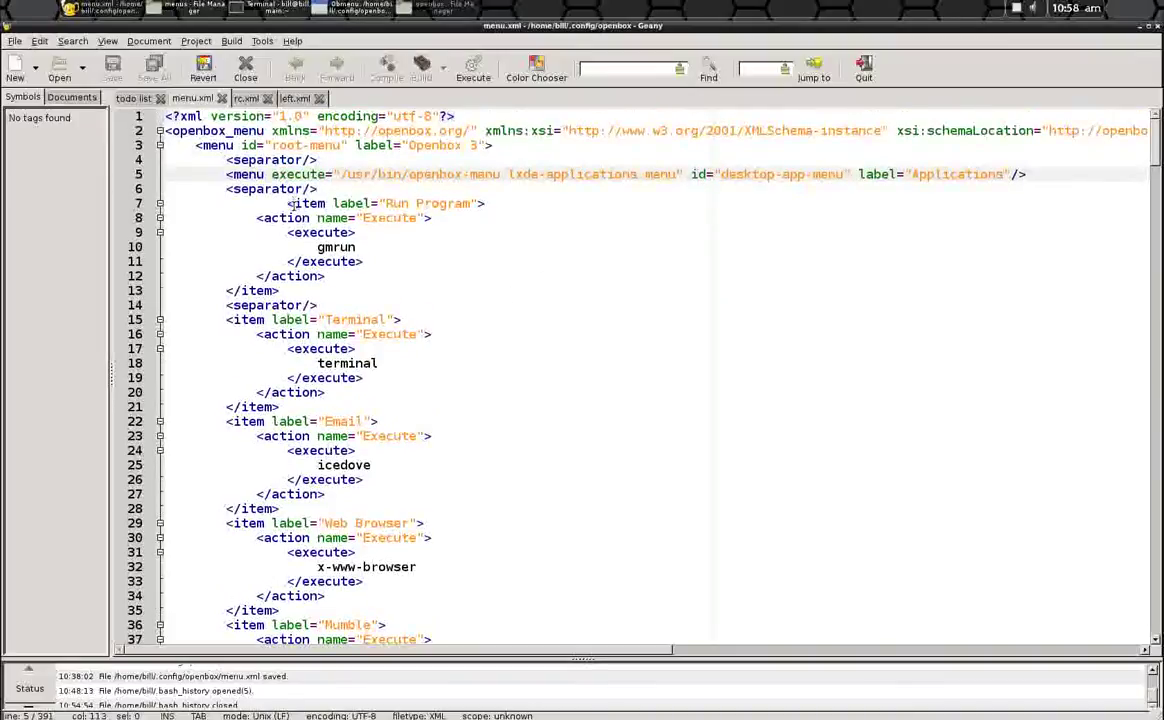
key("shift+Home")
key("Delete")
key("BackSpace")
key("BackSpace")
key("BackSpace")
key("shift+Down")
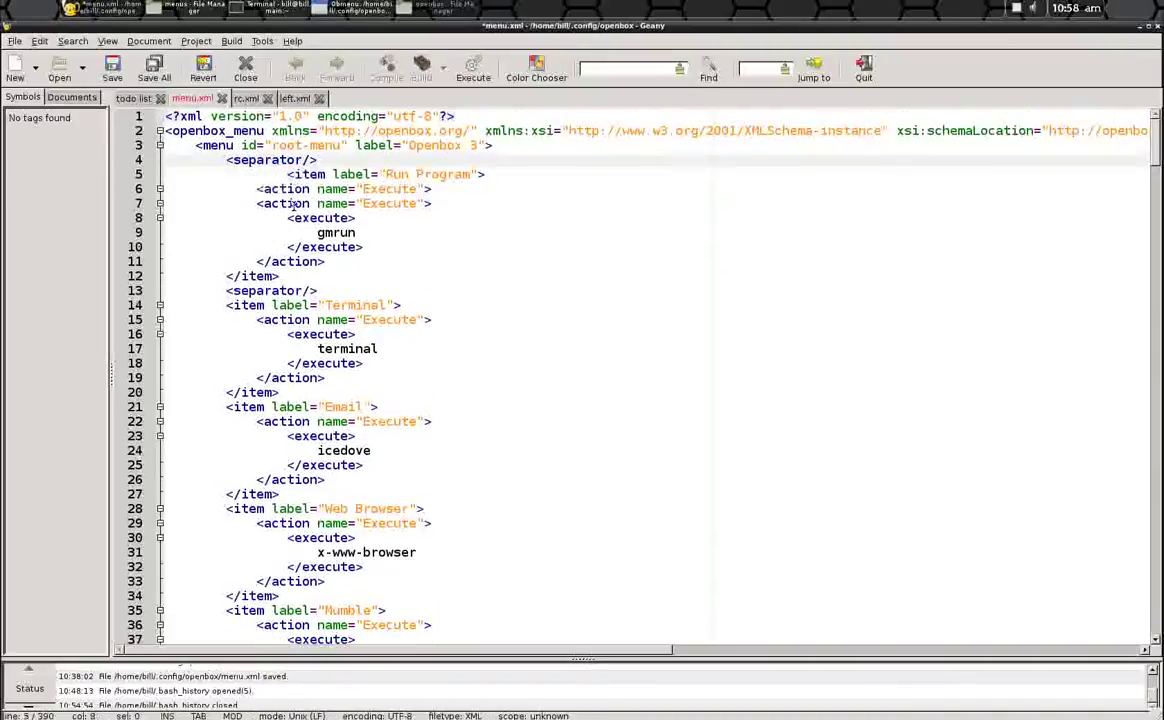
key("Delete")
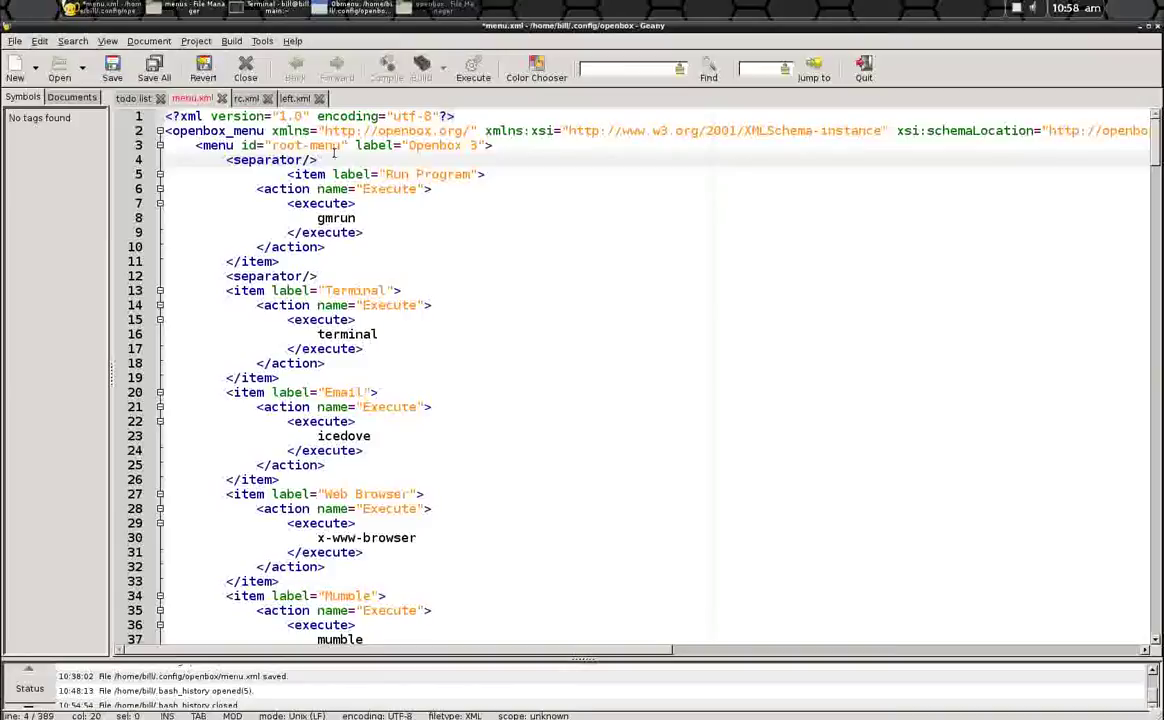
Duplicate the separator line above the Run Program item in menu.xml and insert a blank line between the two separators.
left_click_drag(324, 156, 226, 160)
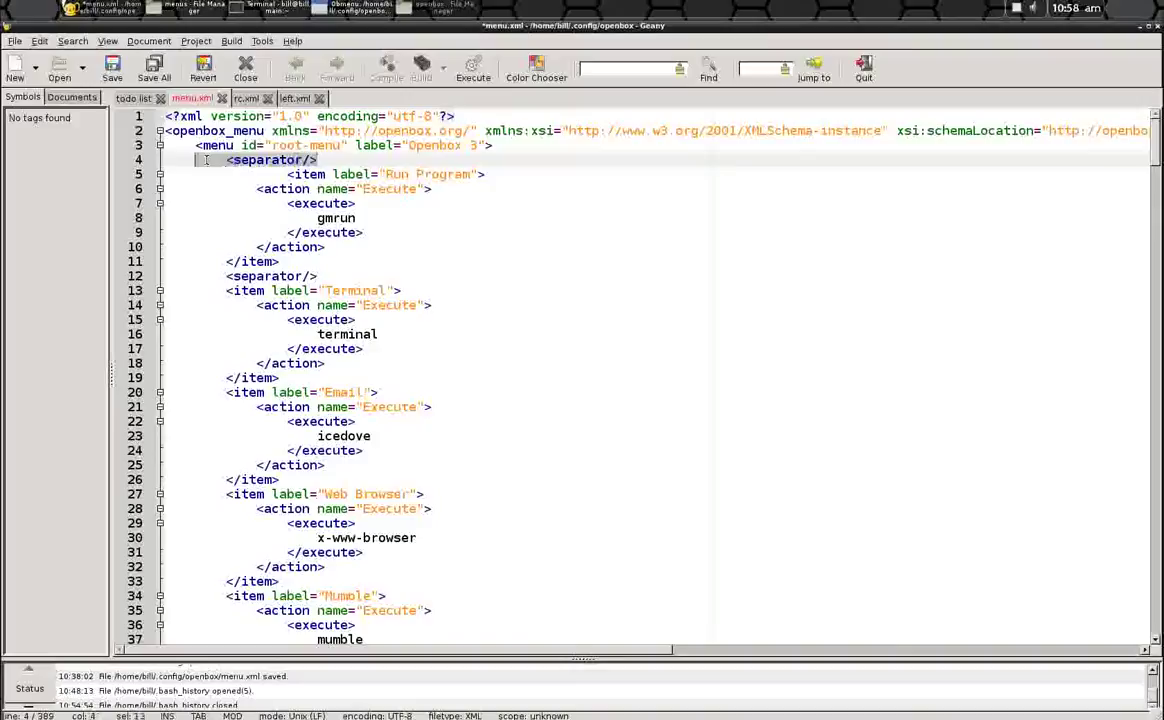
right_click(245, 165)
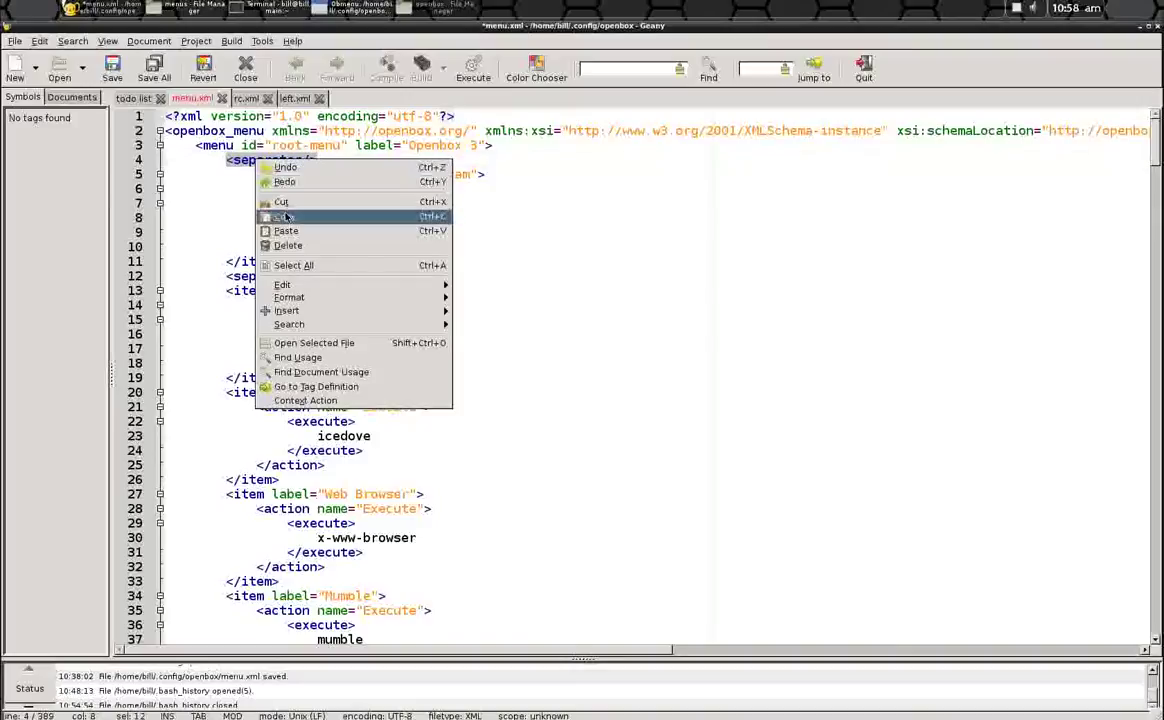
left_click(262, 198)
left_click(345, 161)
key("Return")
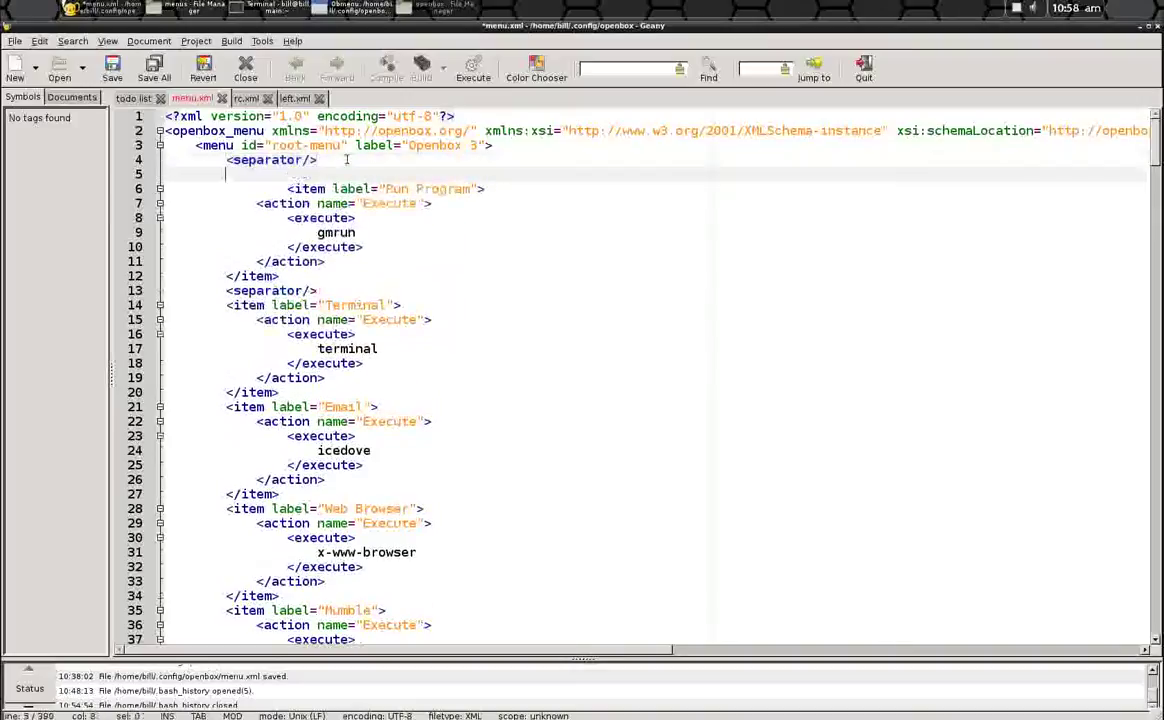
key("ctrl+v")
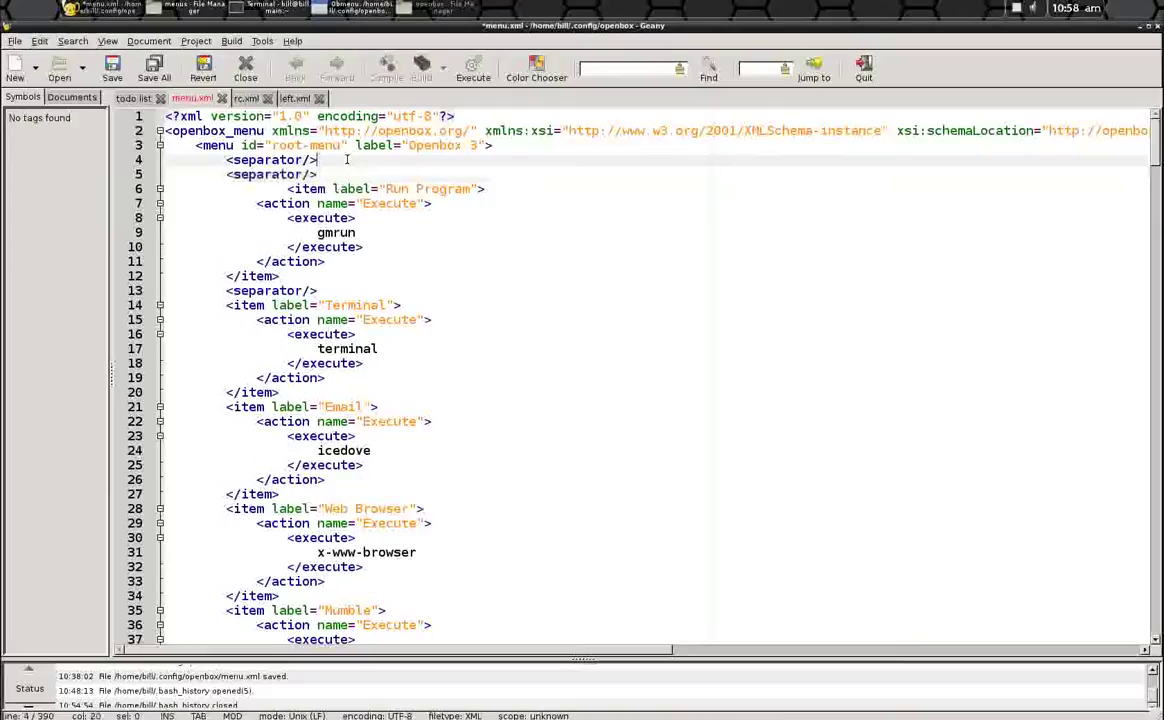
key("Return")
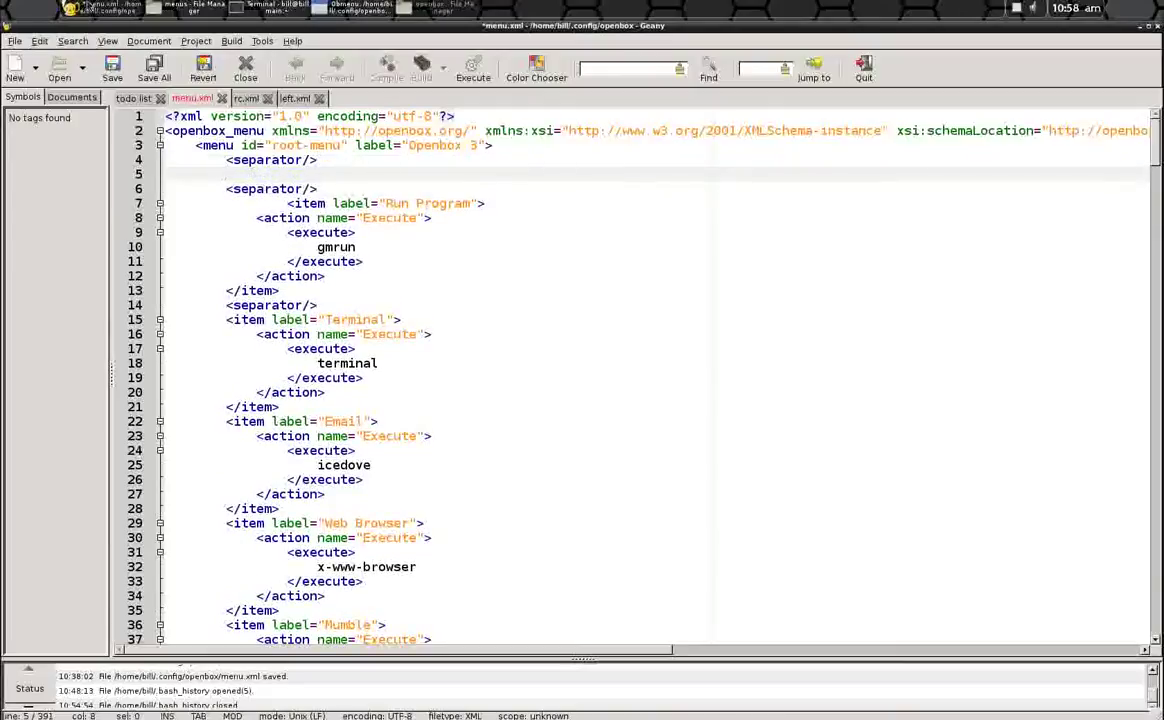
In the todo list, examine the Applications menu execute line, noting the openbox-menu command, the space after it and the lxde-applications.menu argument.
left_click(129, 99)
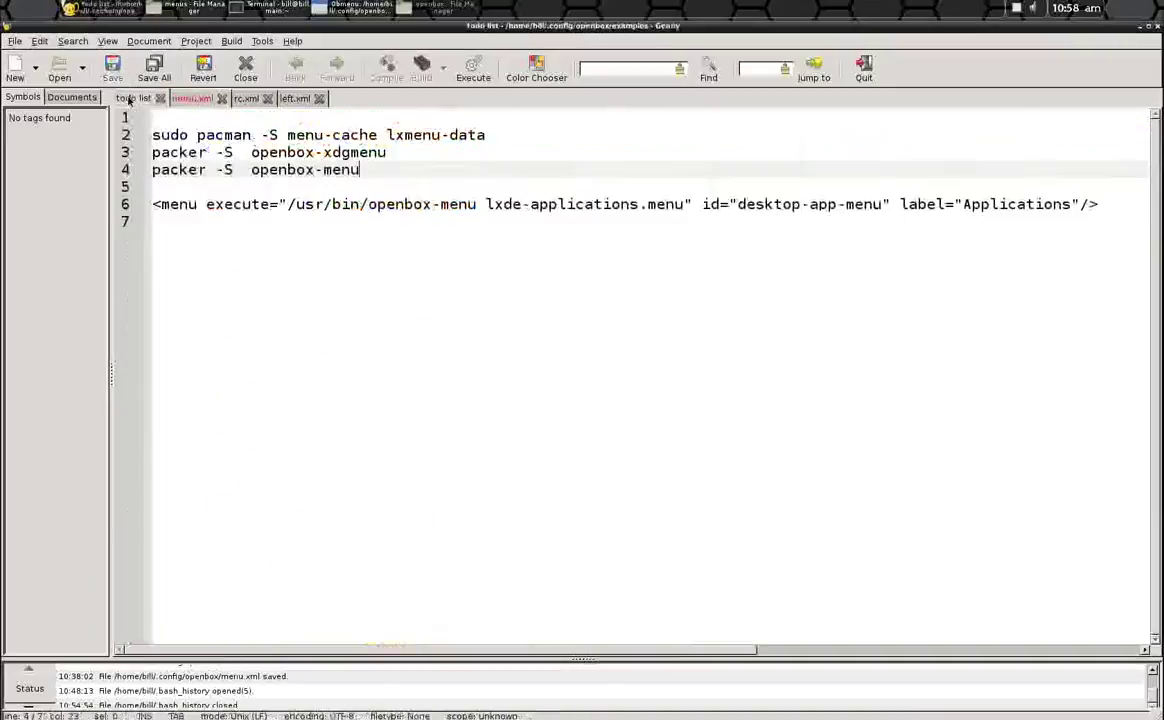
left_click(154, 204)
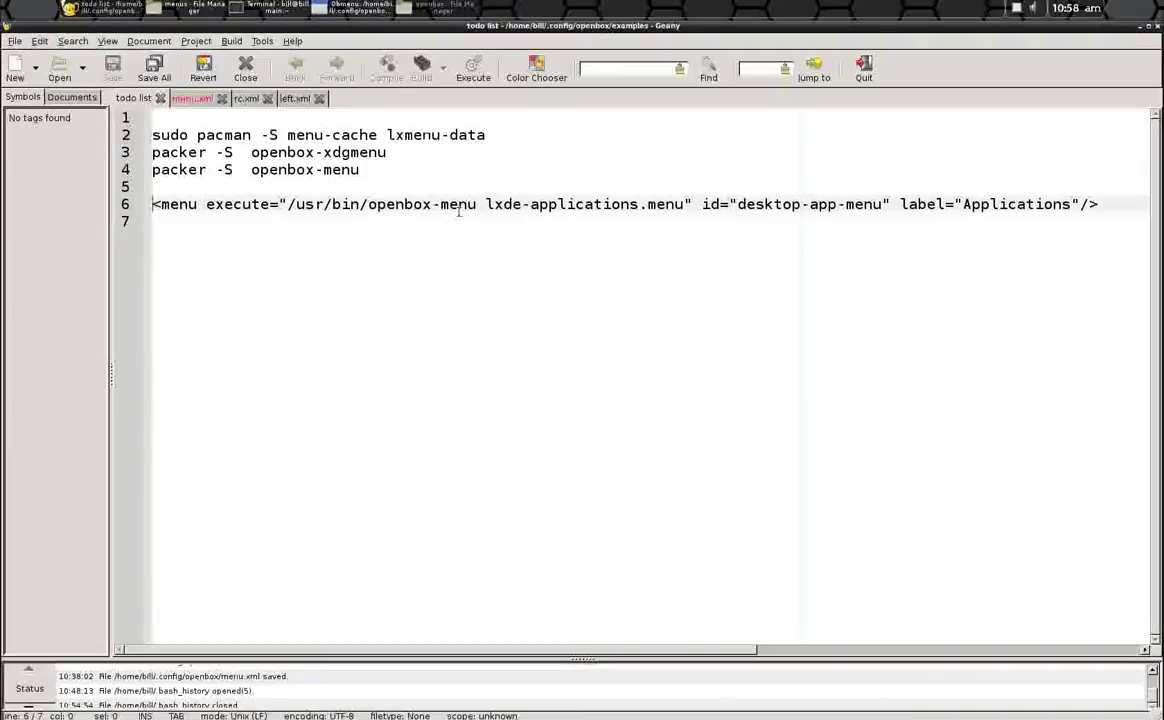
left_click_drag(486, 206, 477, 206)
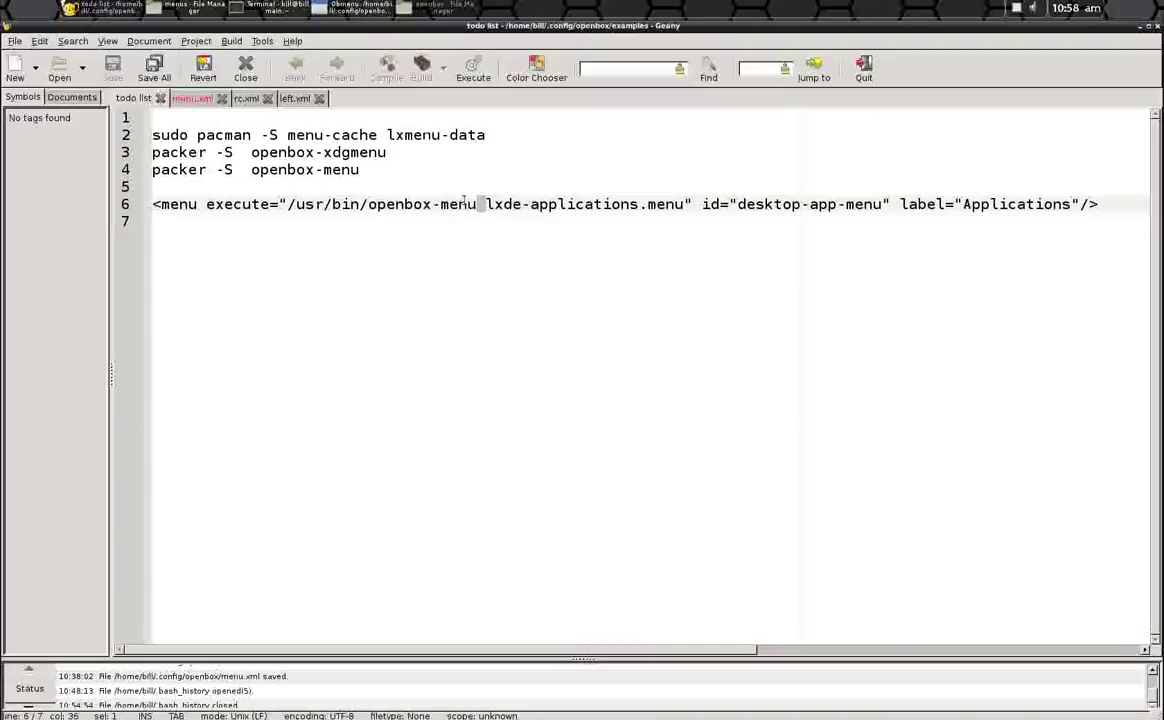
key("Left")
left_click_drag(487, 206, 672, 210)
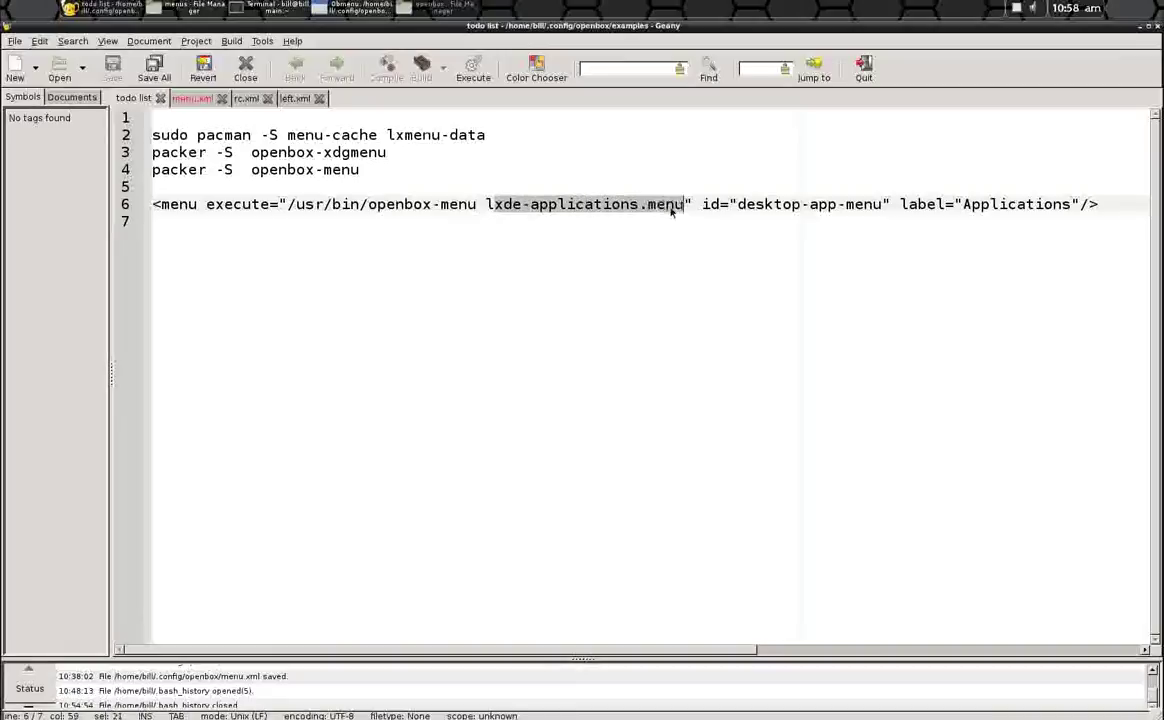
left_click(492, 207)
left_click(484, 204)
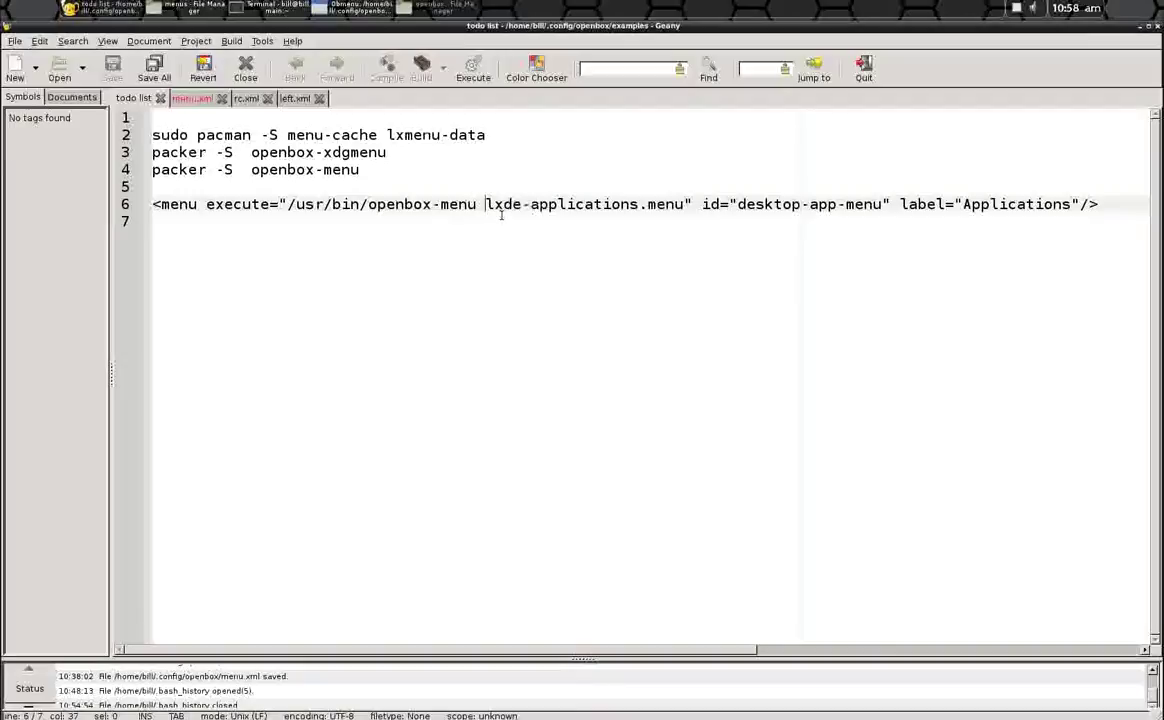
left_click_drag(477, 205, 368, 205)
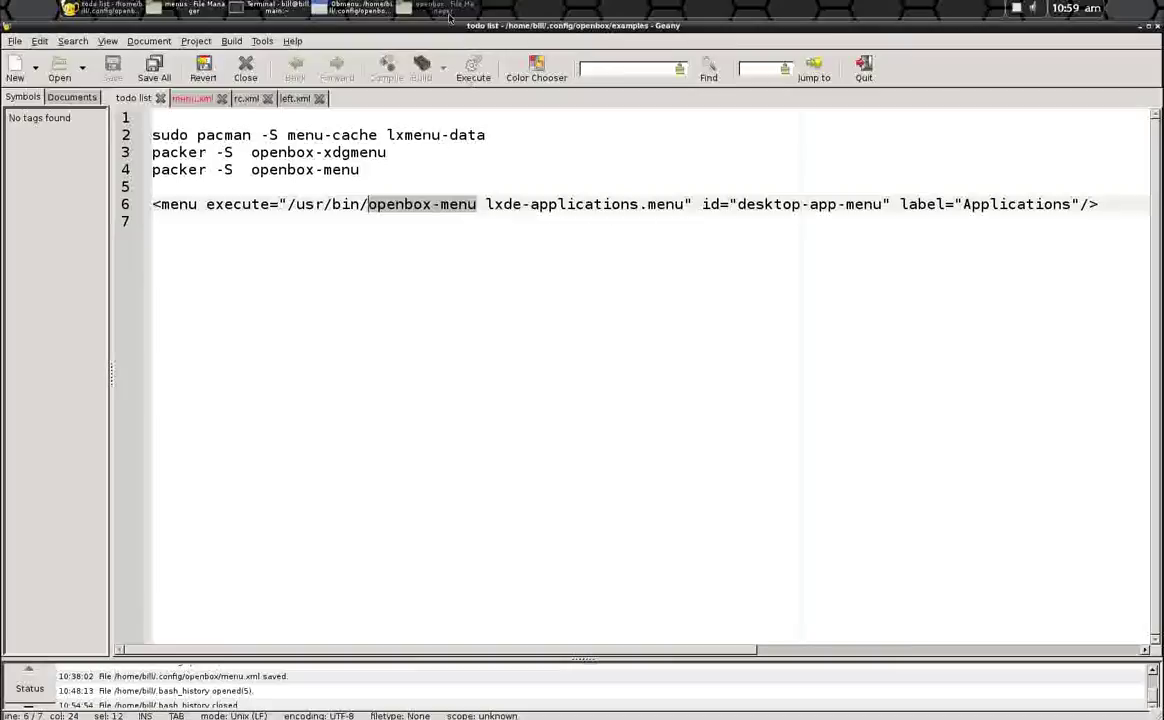
Switch to the File Manager at /etc/xdg/menus and review the available lxde, kde and xfce application menu files.
left_click(185, 9)
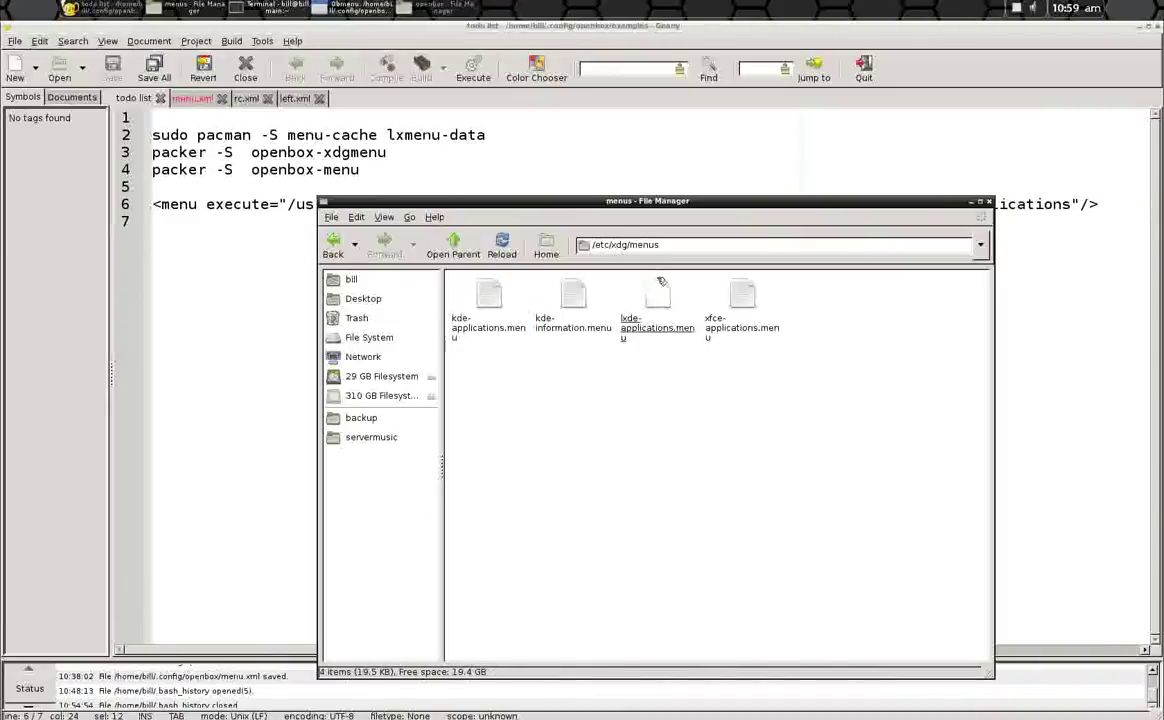
left_click(658, 292)
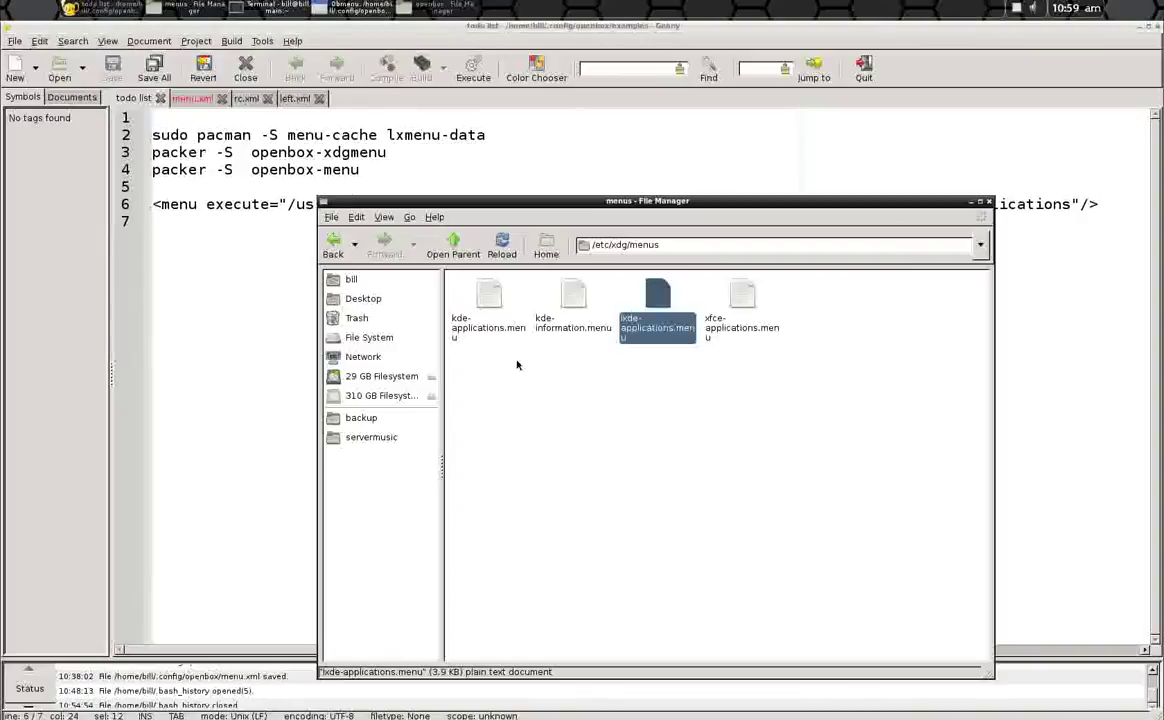
key("Right")
left_click_drag(670, 200, 653, 258)
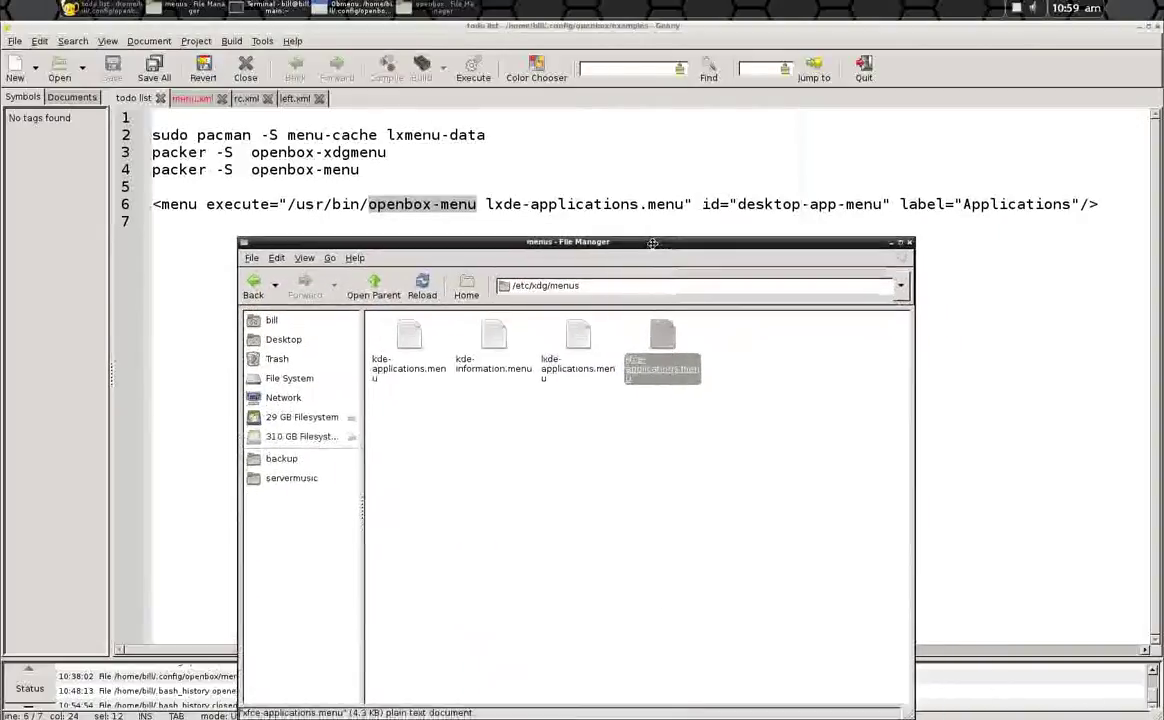
left_click(676, 429)
key("Left")
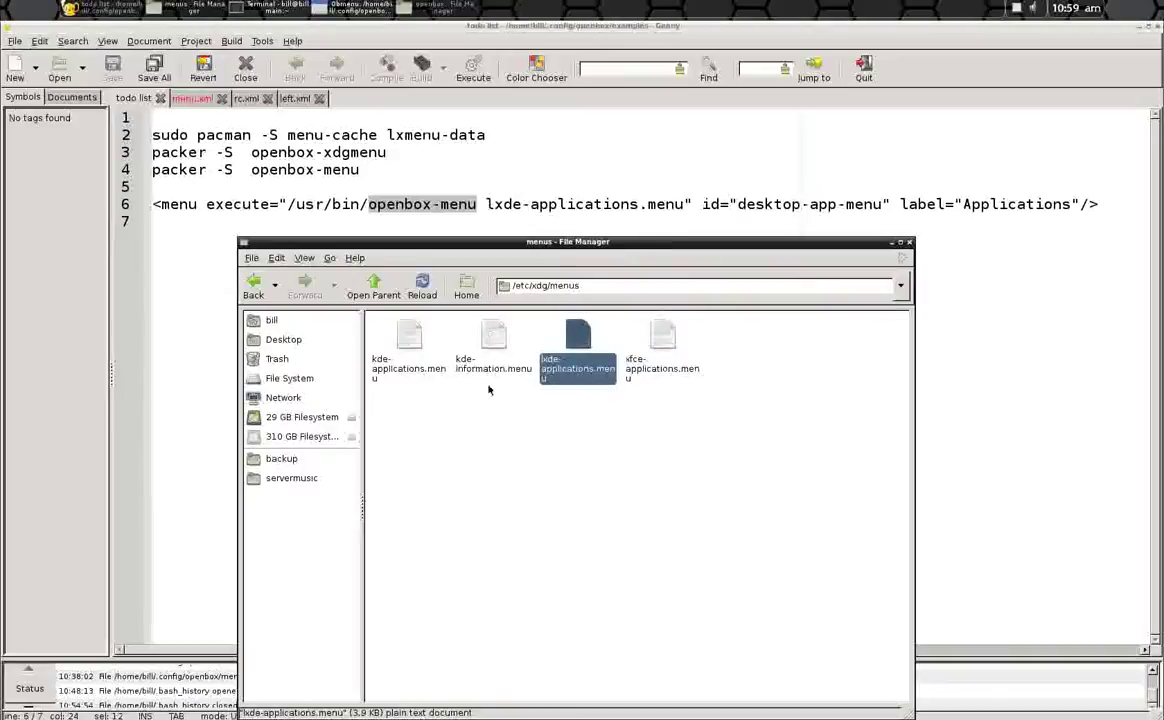
left_click(400, 365)
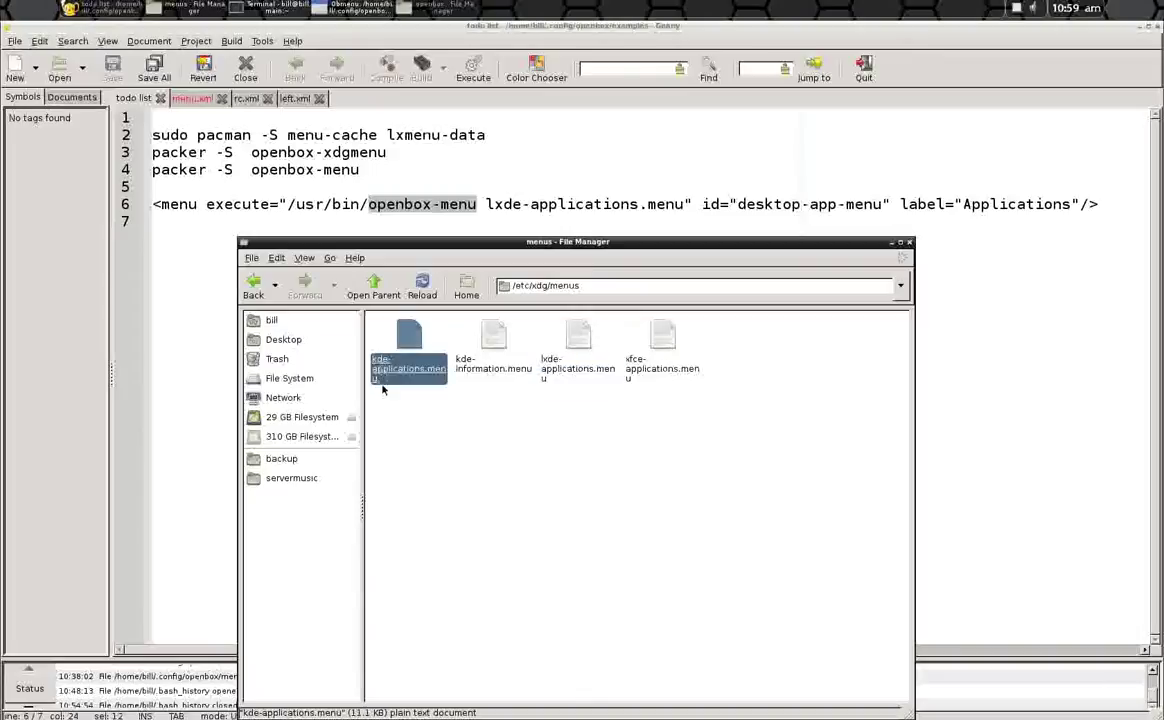
left_click(670, 404)
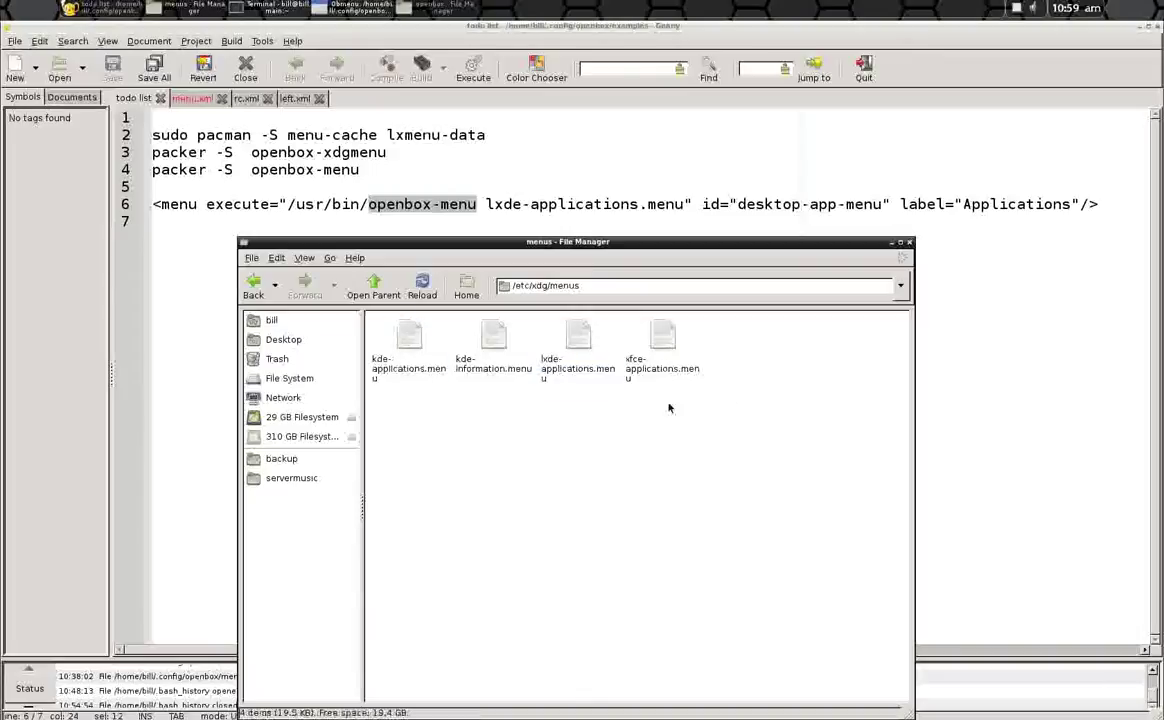
left_click(675, 394)
left_click(605, 444)
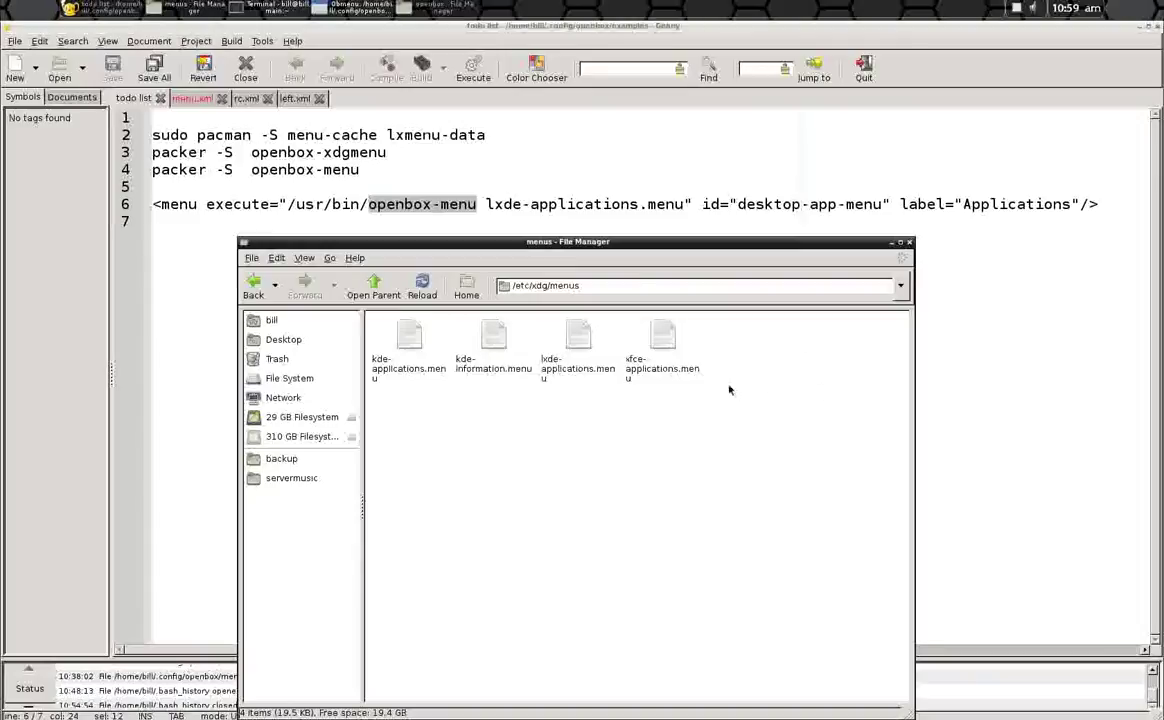
Return to the todo list in Geany and highlight the lxde-applications.menu argument as the part that names the menu file.
left_click(487, 205)
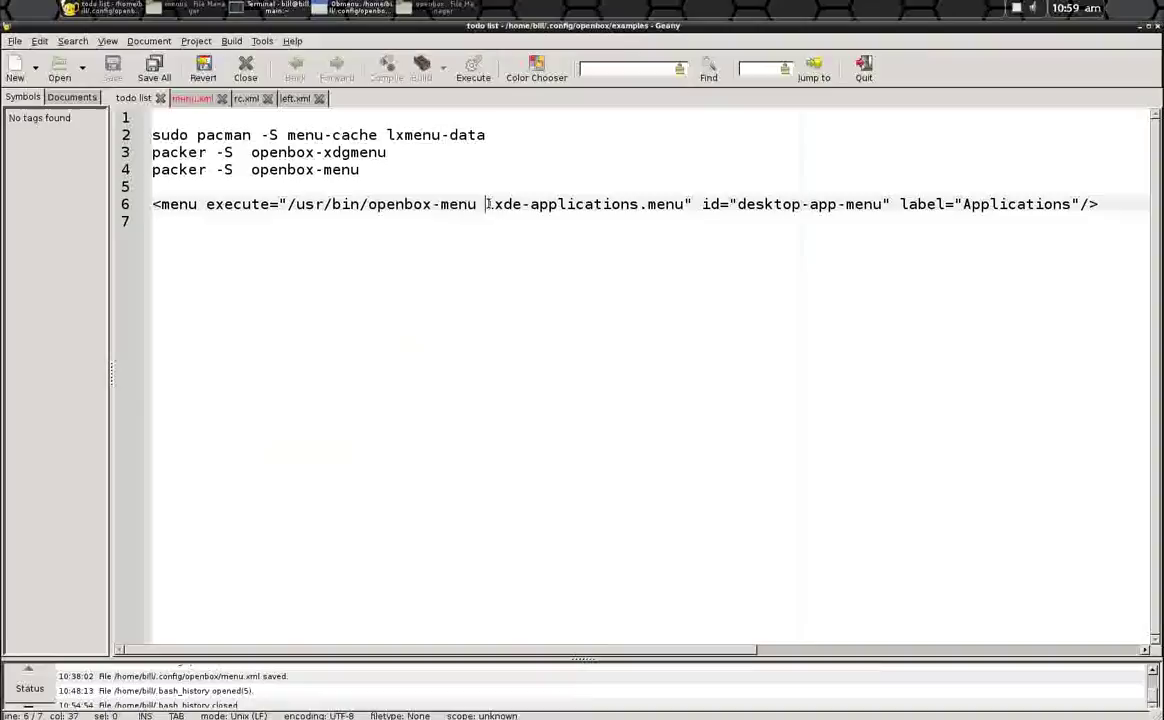
left_click_drag(487, 205, 692, 205)
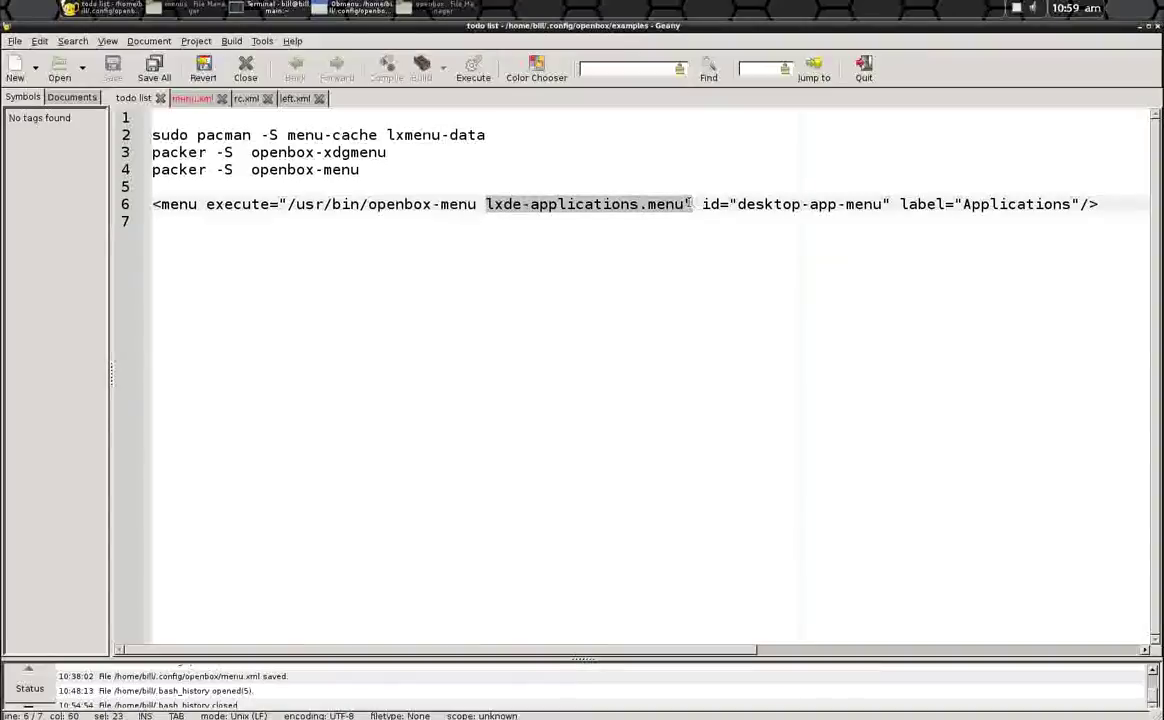
left_click(677, 232)
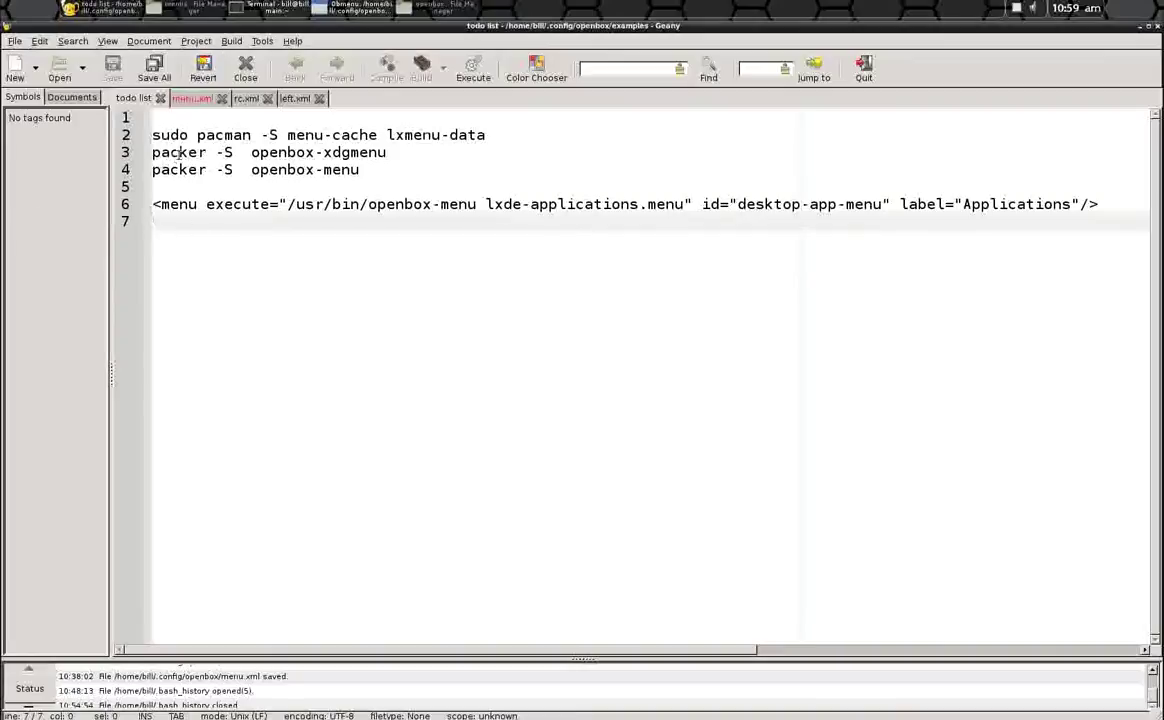
Copy the openbox-menu lxde-applications.menu line labelled Applications from the todo list onto the blank line between menu.xml's separators, and save menu.xml.
left_click(186, 99)
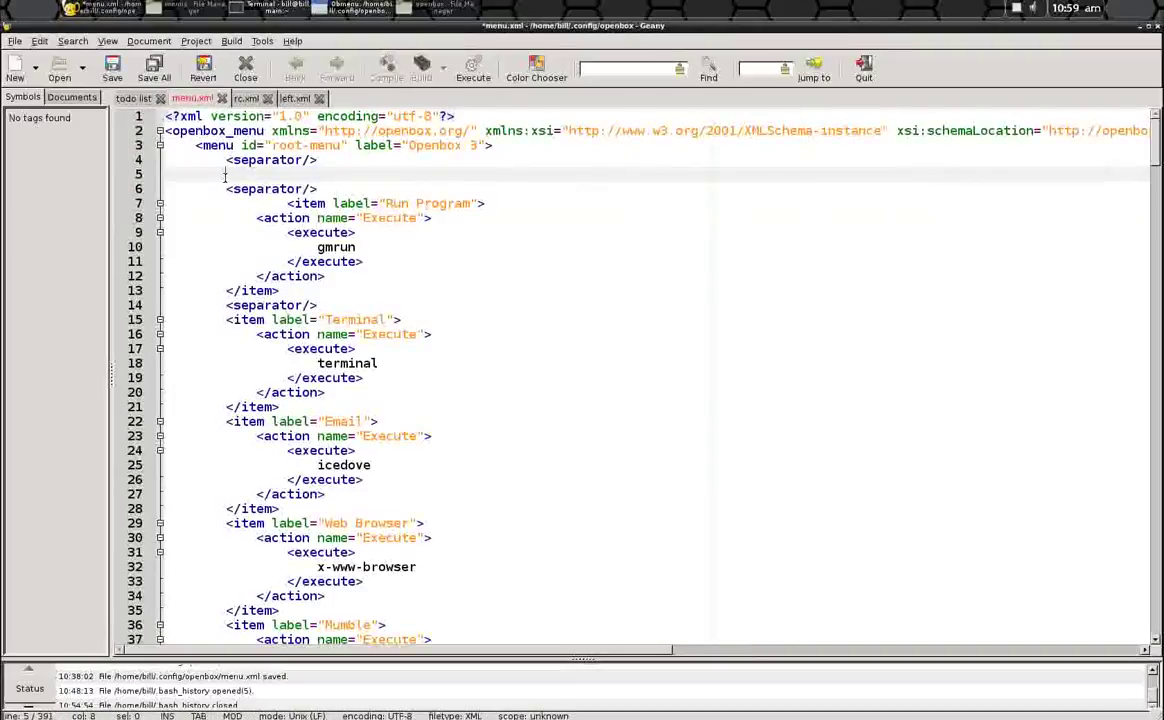
left_click(131, 98)
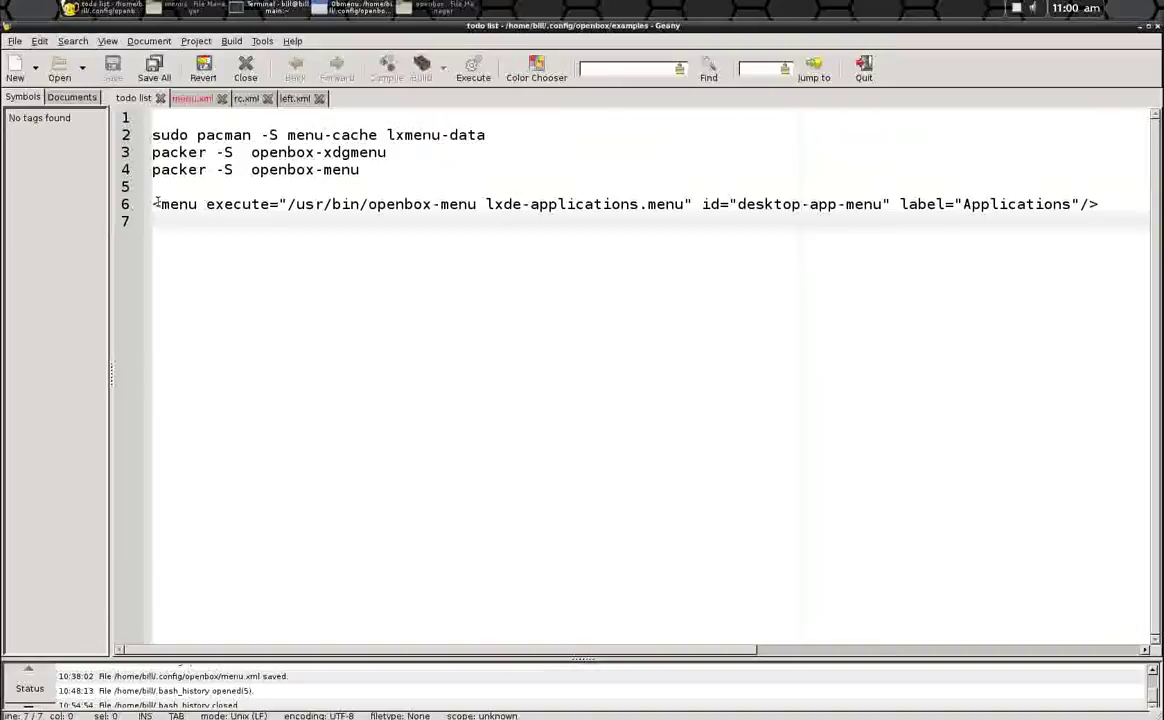
left_click_drag(156, 202, 1000, 198)
key("ctrl+c")
right_click(1031, 210)
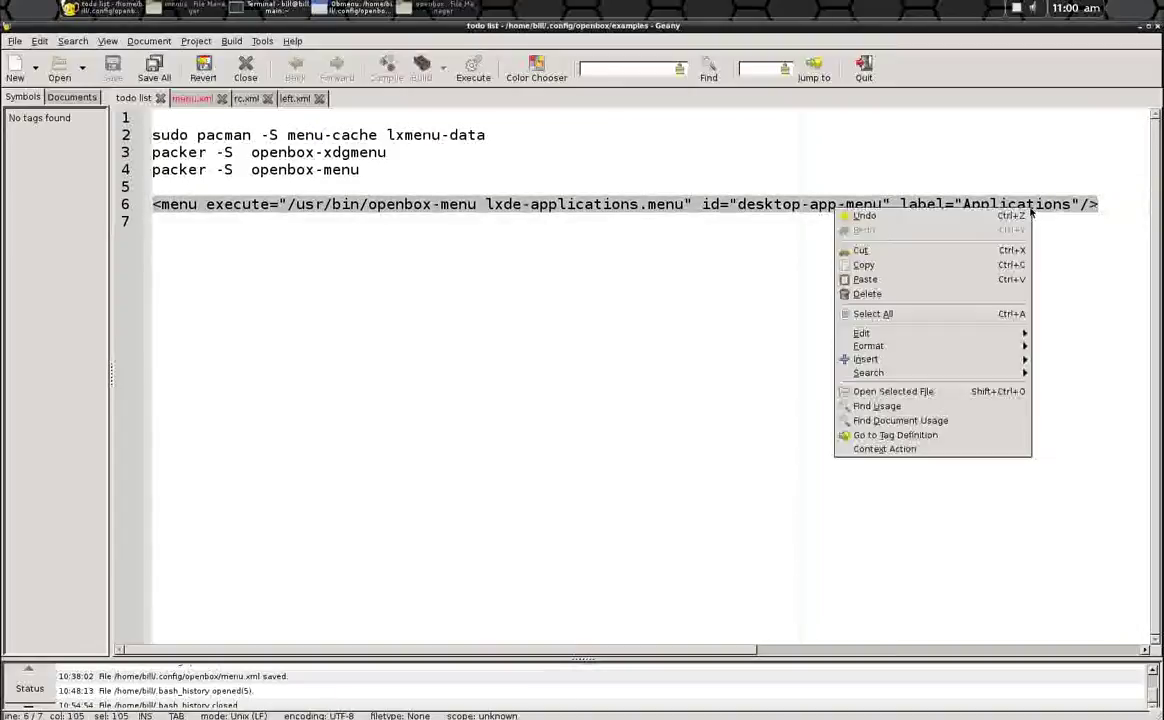
left_click(945, 266)
left_click(190, 100)
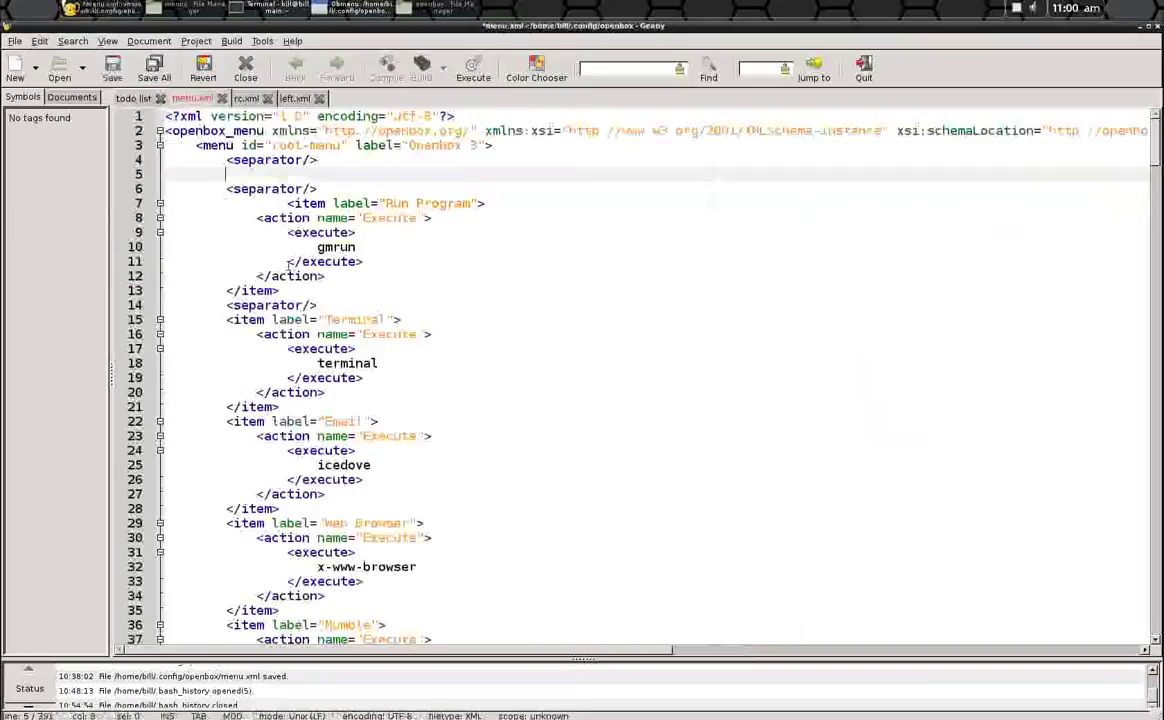
right_click(230, 173)
left_click(260, 244)
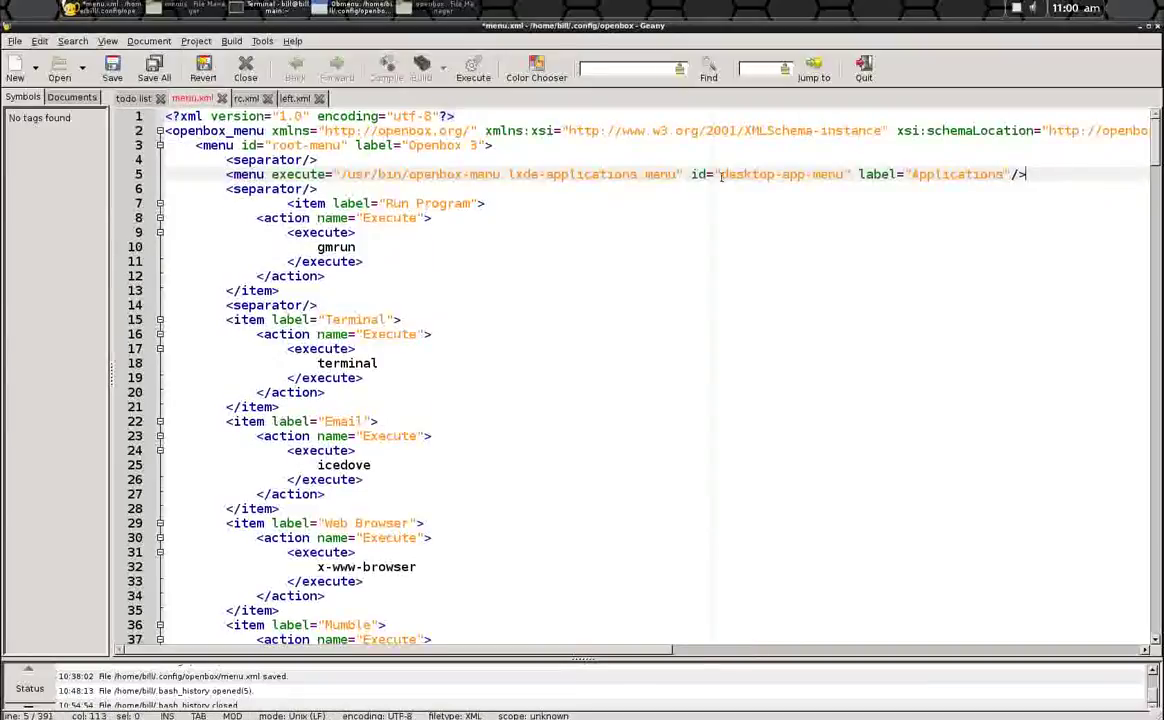
left_click(112, 70)
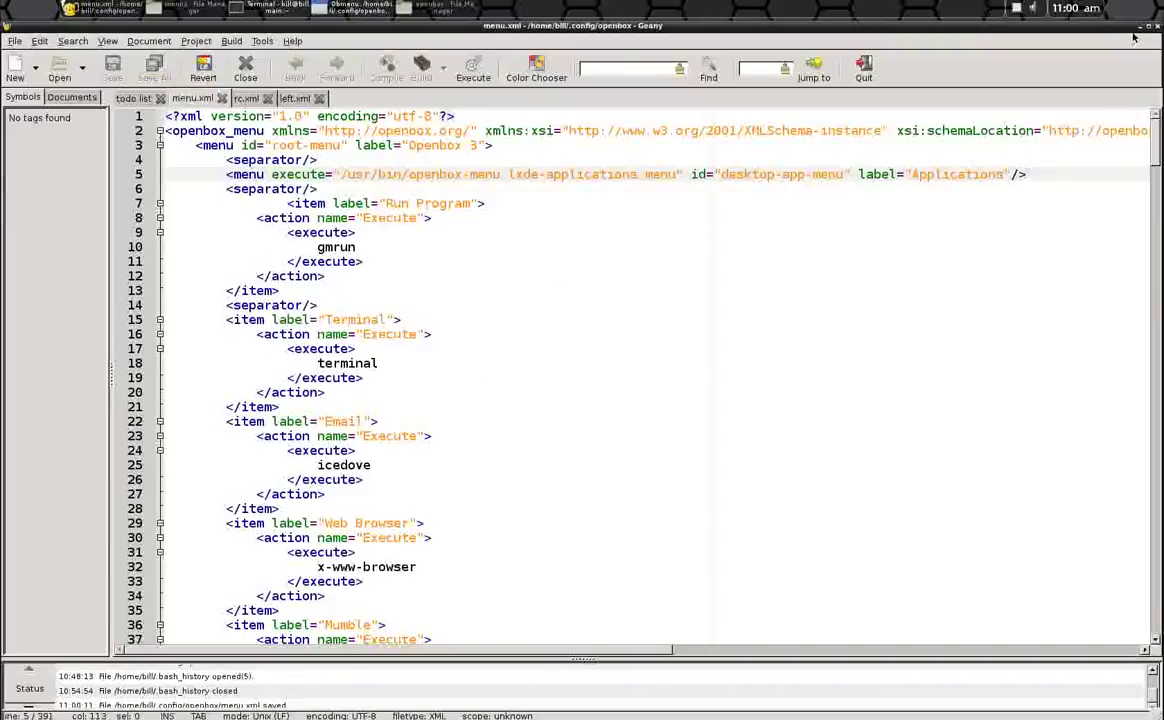
Minimize Geany, switch to the Terminal and run openbox --reconfigure.
left_click(1143, 28)
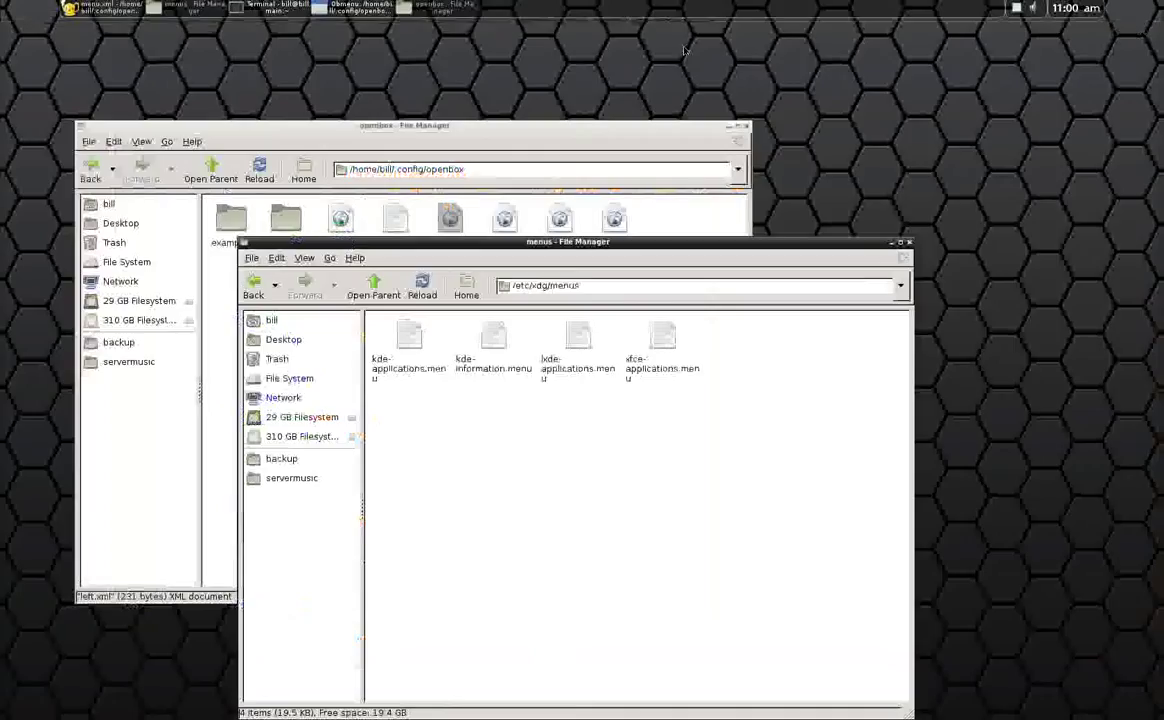
left_click(245, 8)
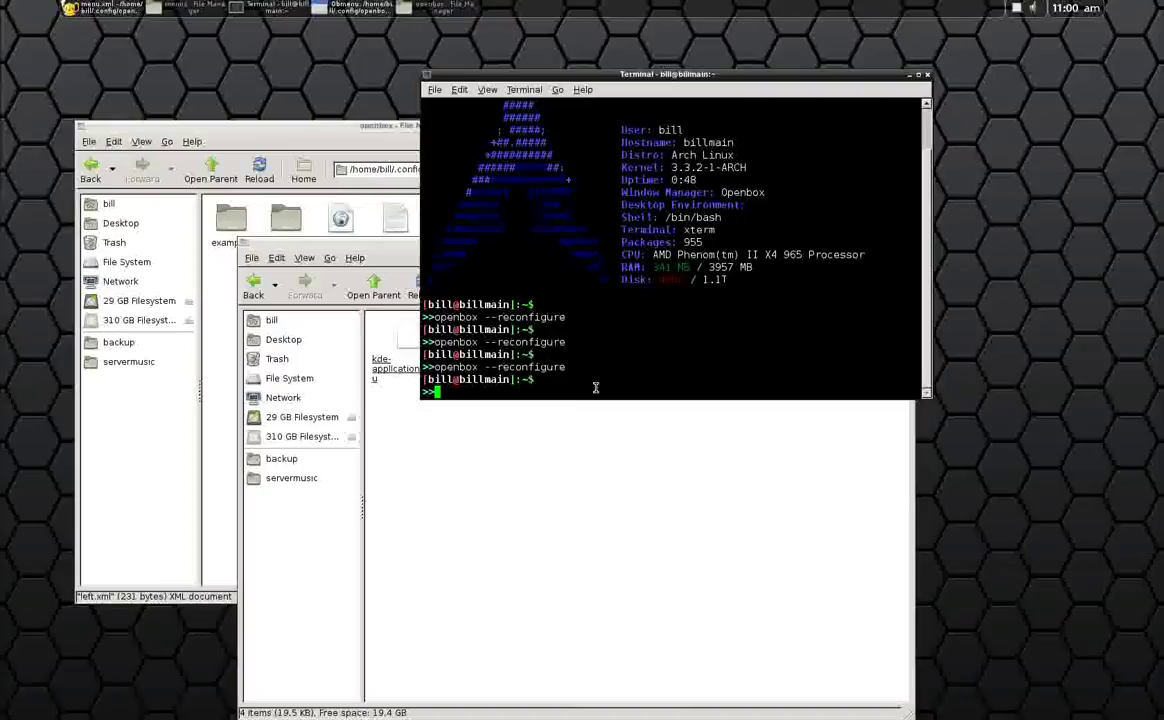
key("Up")
key("Return")
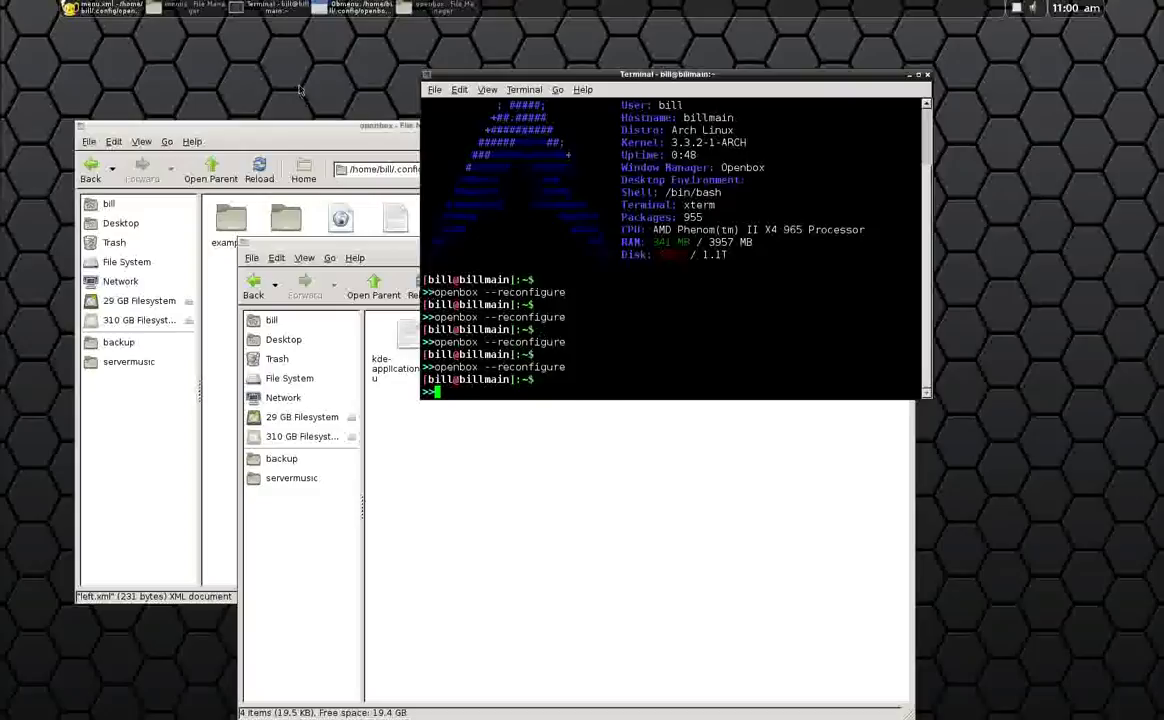
Open the Openbox desktop menu, check the Applications submenu and its categories, and close the menu.
right_click(368, 62)
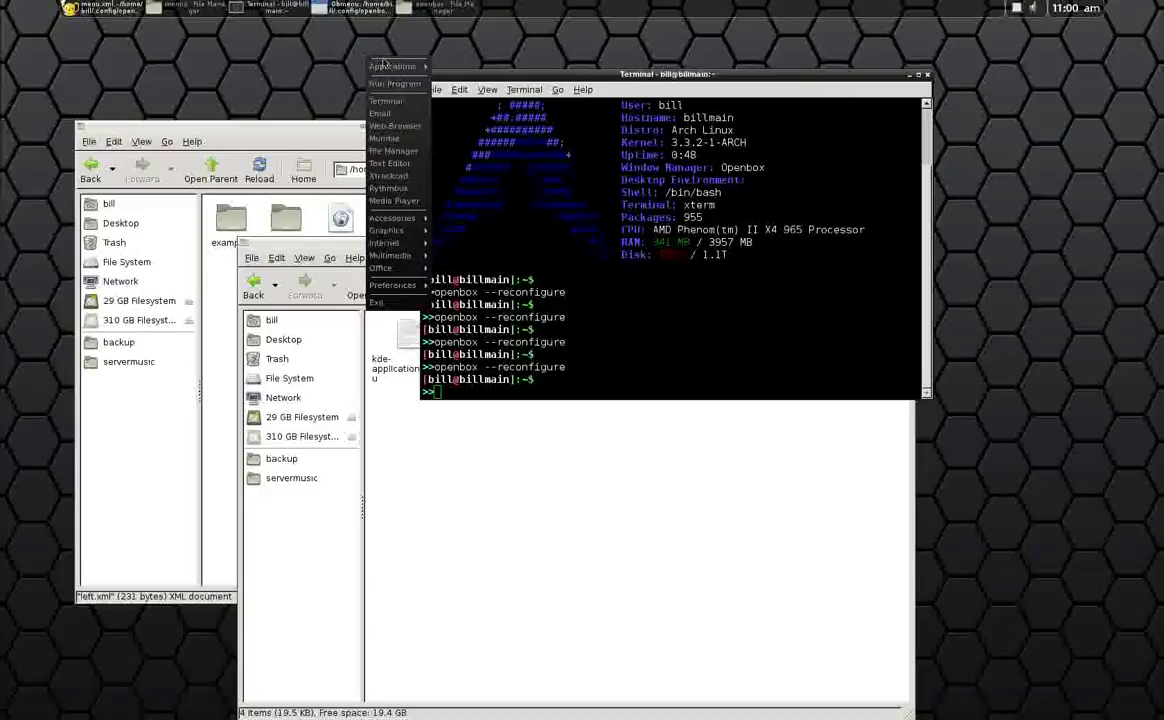
mouse_move(390, 67)
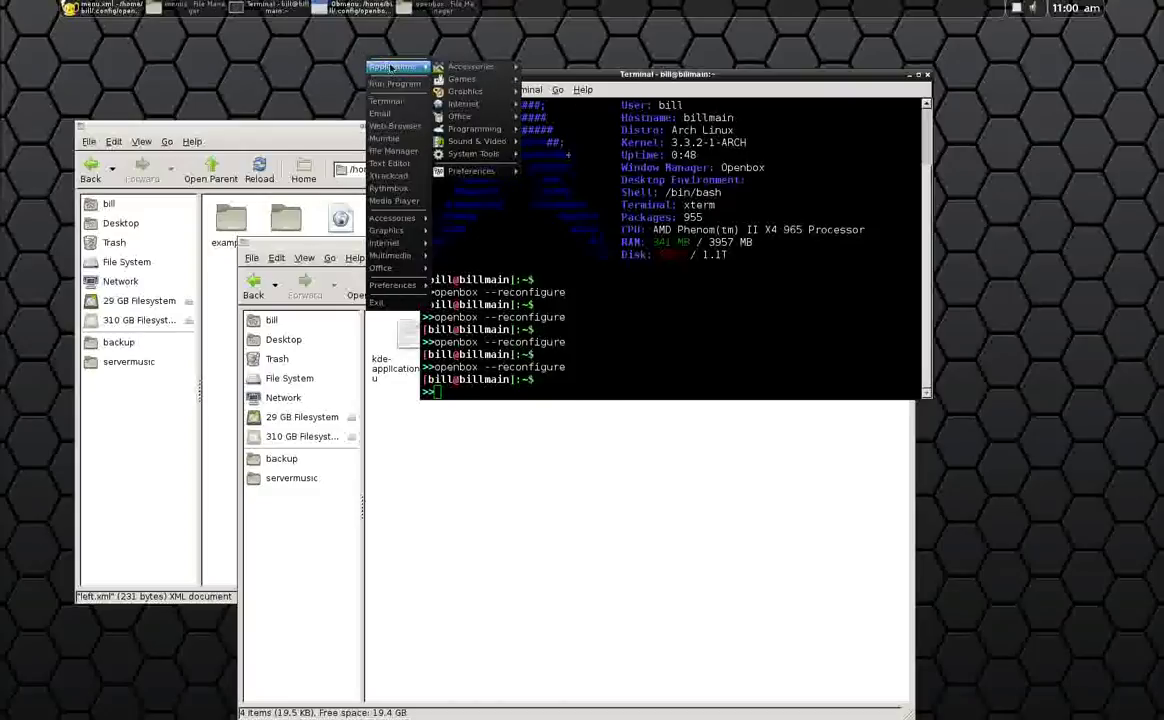
mouse_move(478, 115)
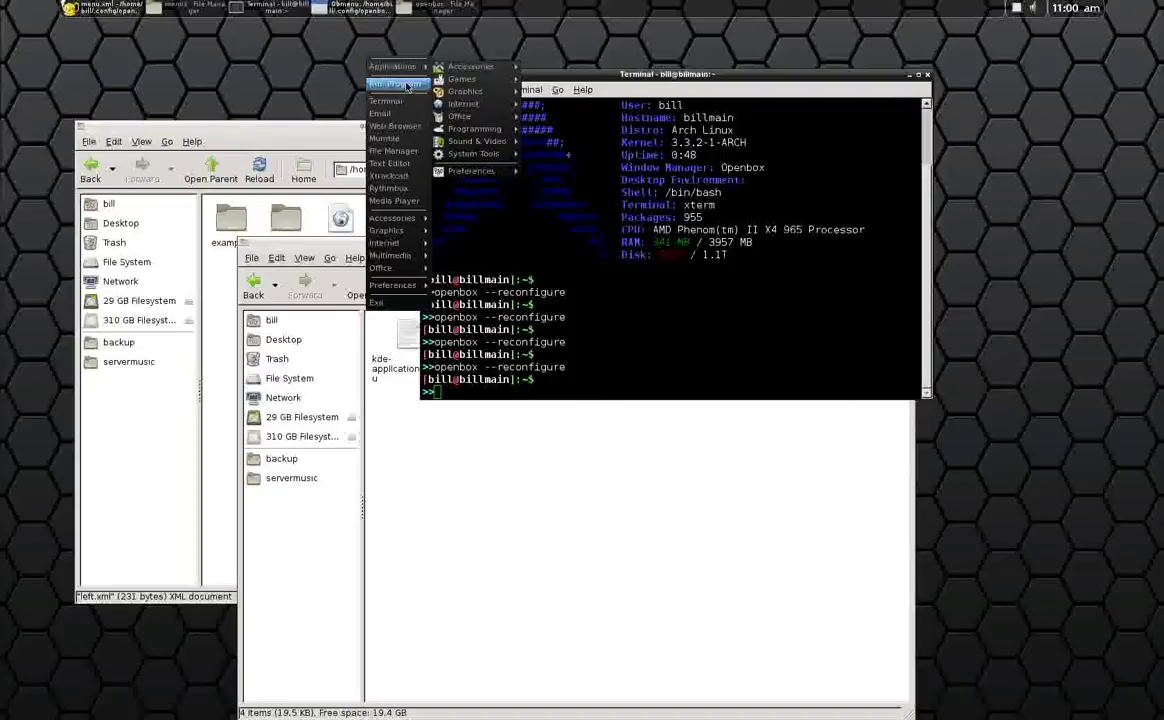
left_click(276, 63)
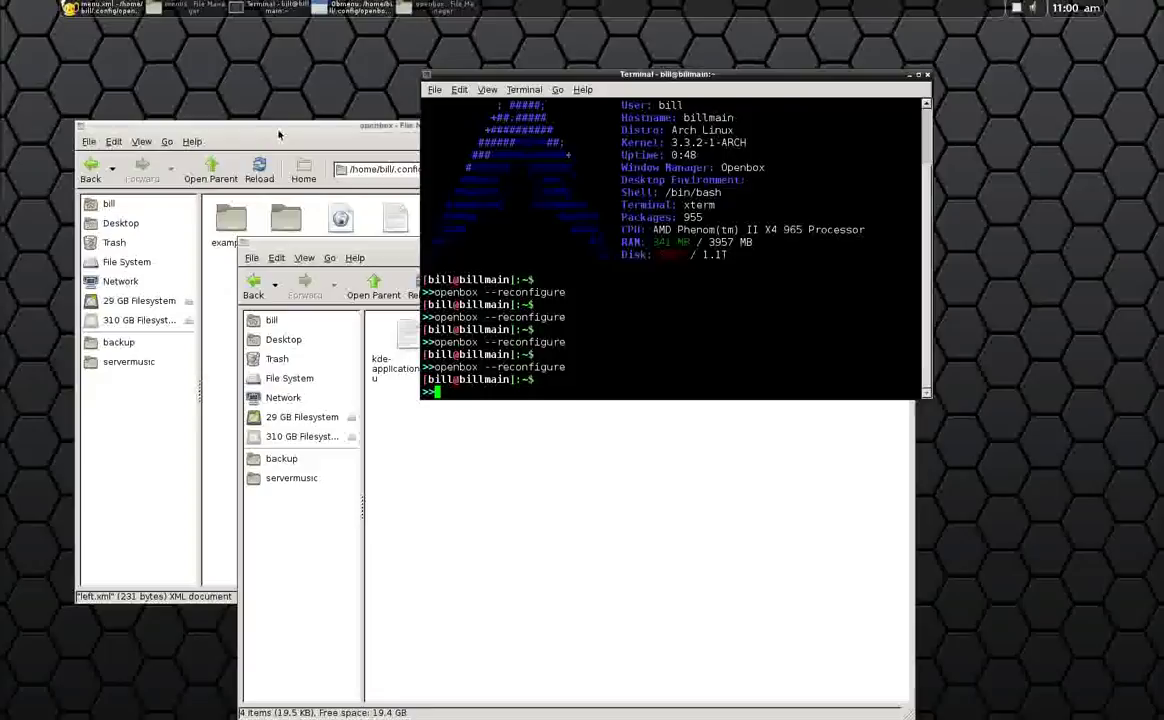
Bring the openbox folder window forward, minimize the Terminal, and move the Obmenu window holding left.xml clear of the folder's files.
left_click_drag(290, 96, 337, 127)
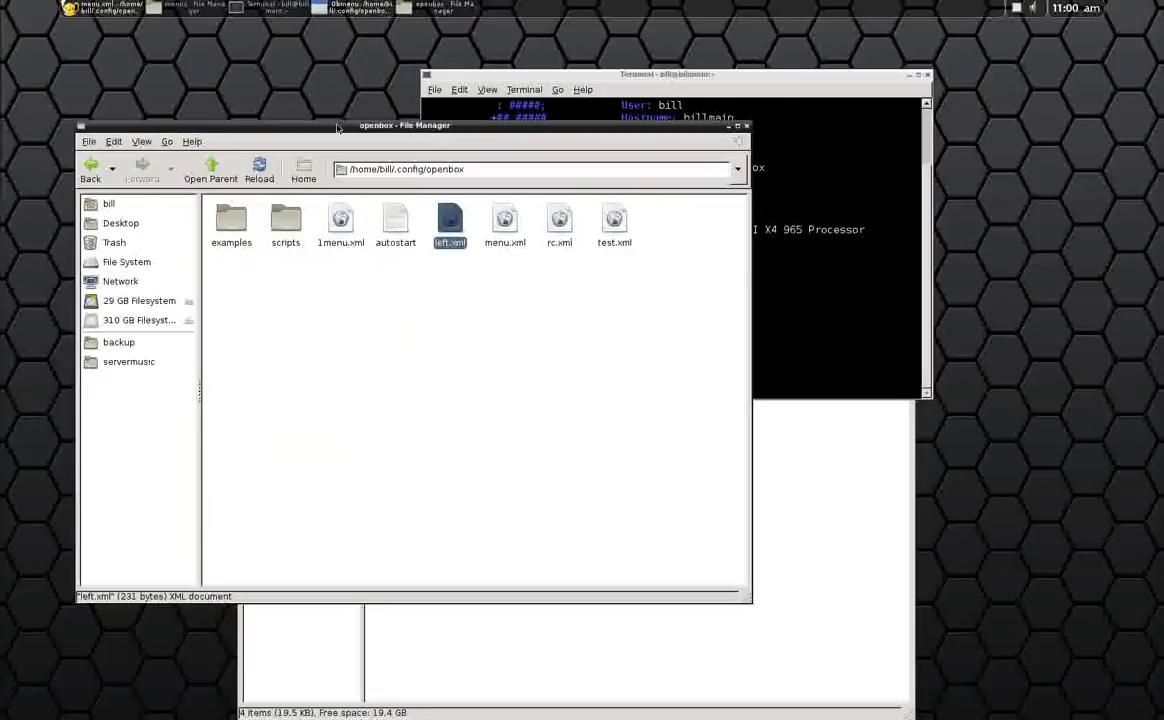
left_click(917, 75)
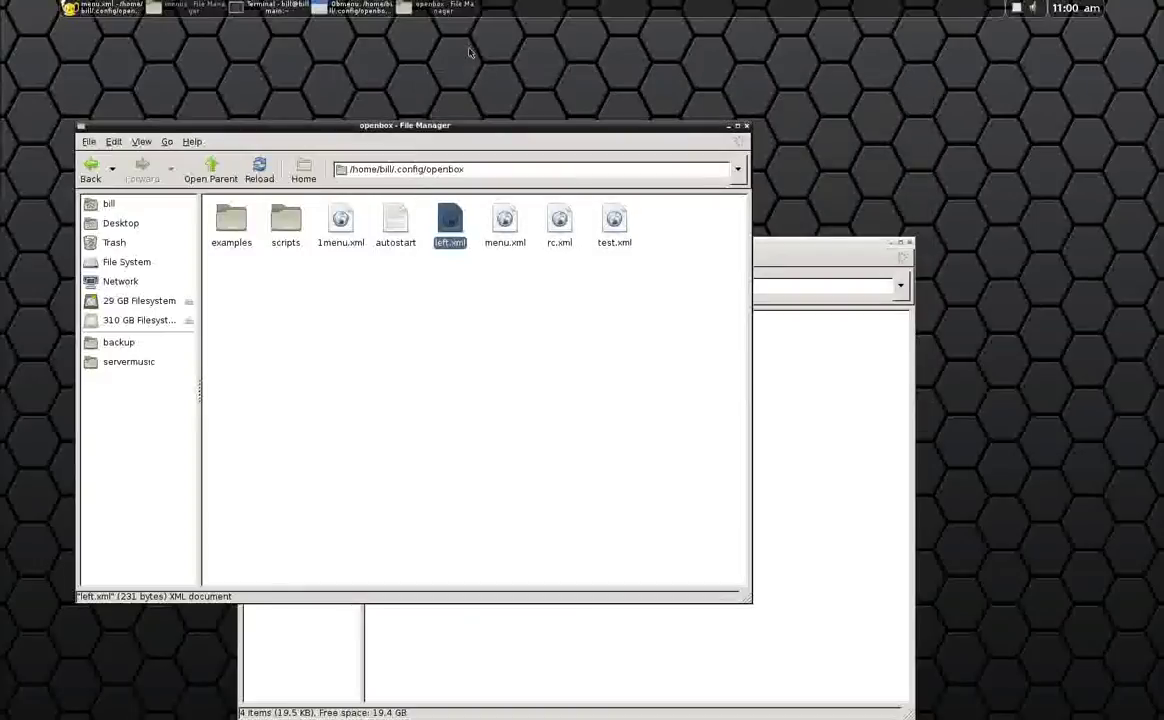
left_click(352, 10)
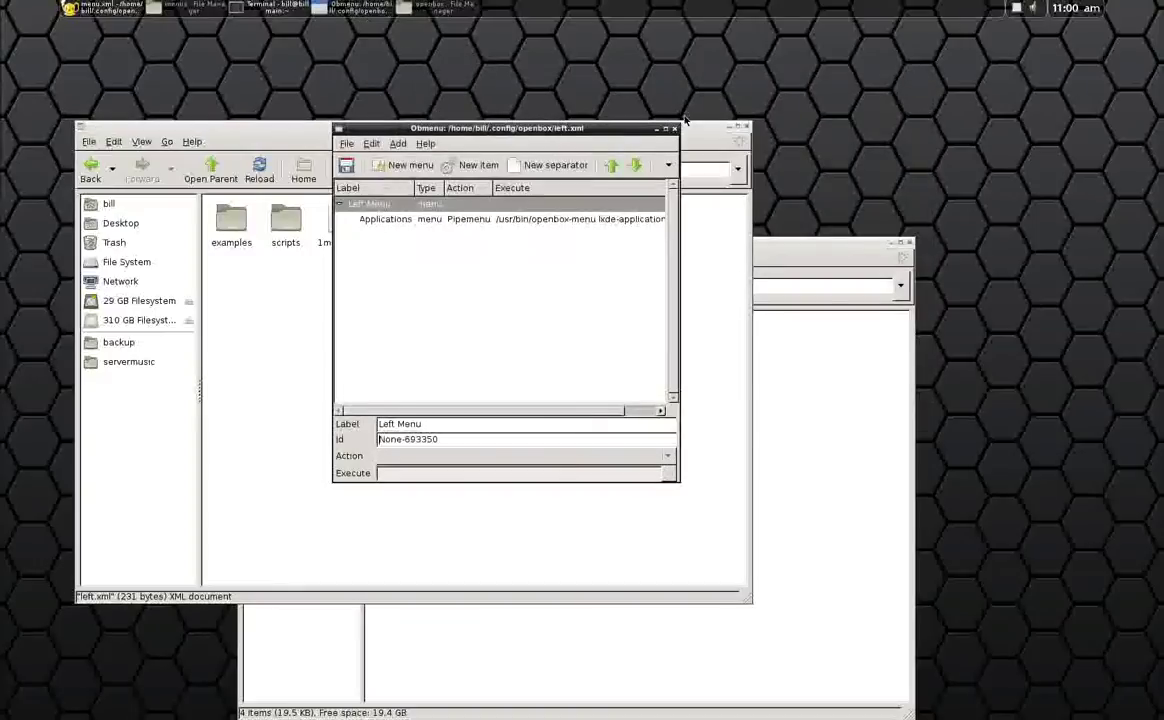
left_click_drag(473, 133, 725, 66)
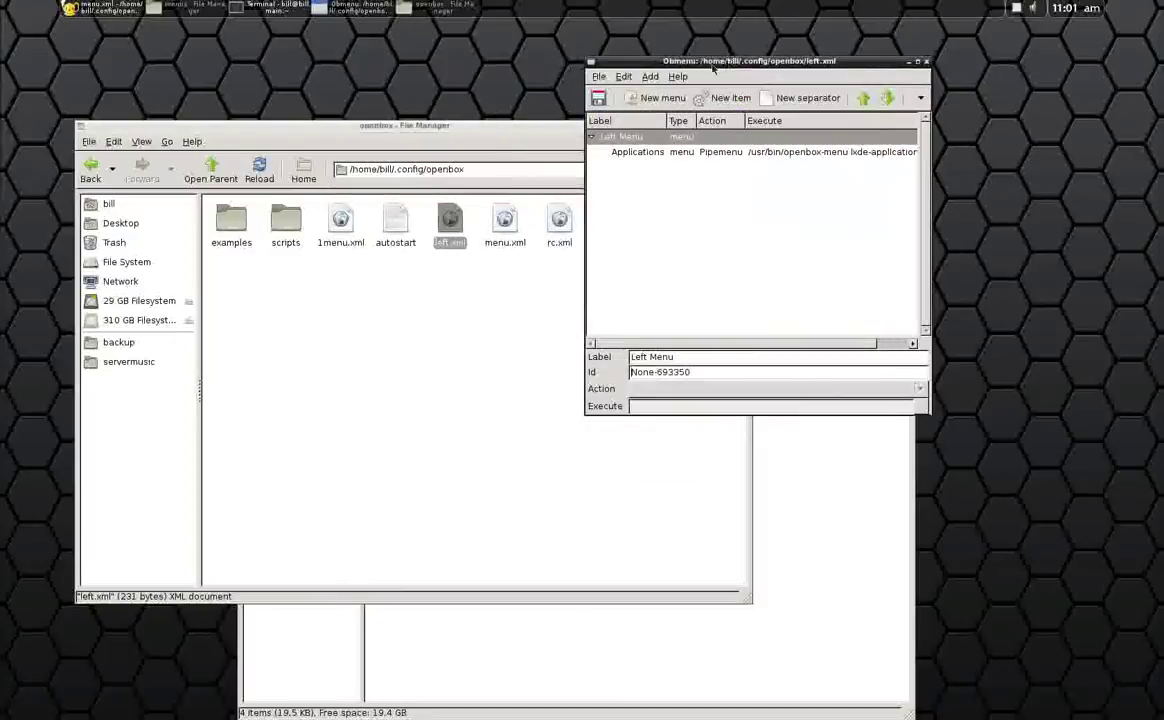
Start a new menu file in Obmenu, add a new menu to it, and highlight that menu's Id.
left_click(598, 76)
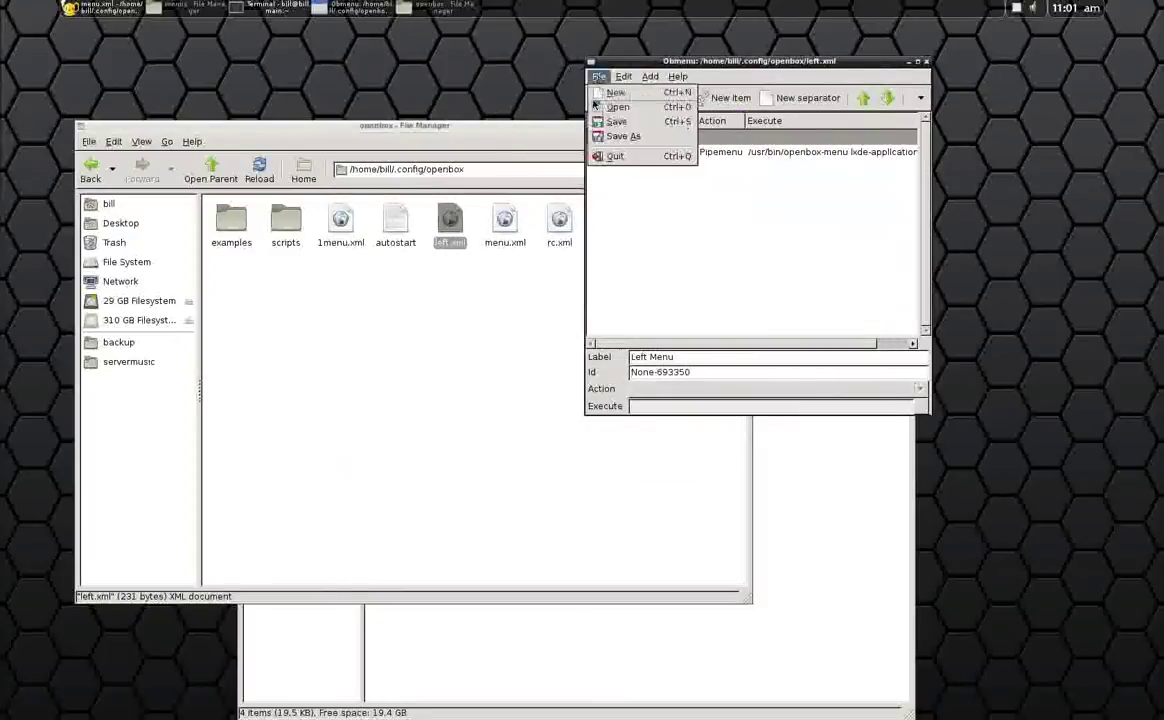
left_click(616, 92)
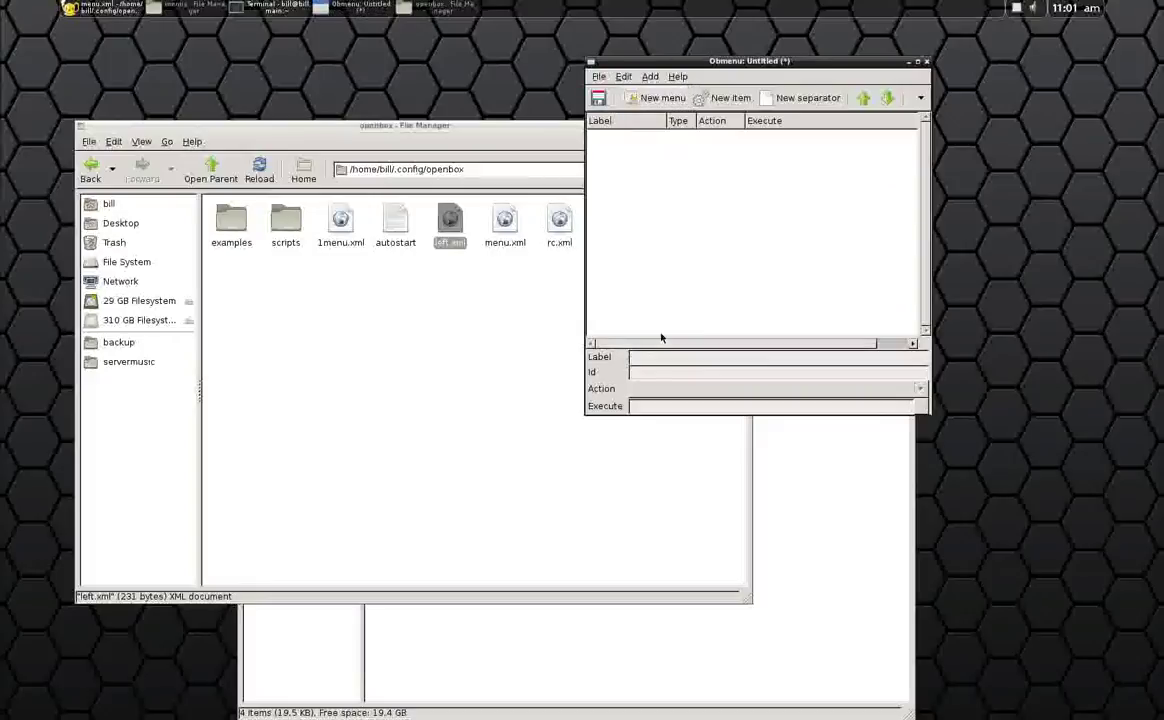
left_click(653, 100)
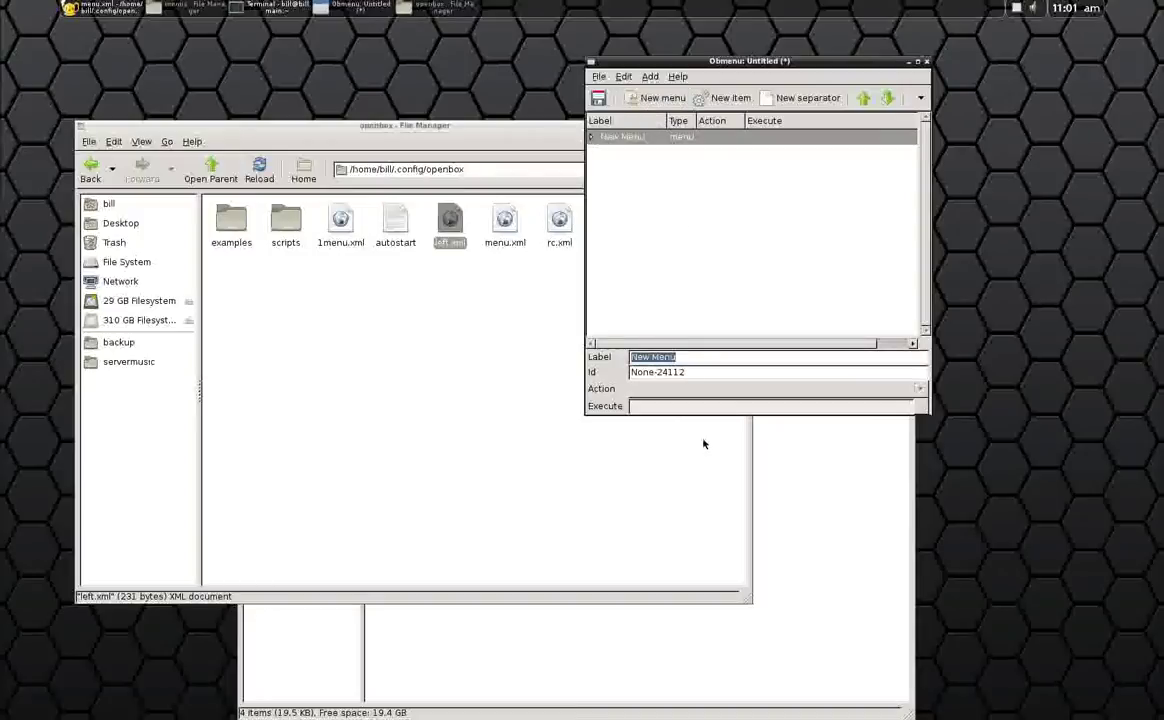
left_click(700, 372)
left_click_drag(700, 372, 630, 373)
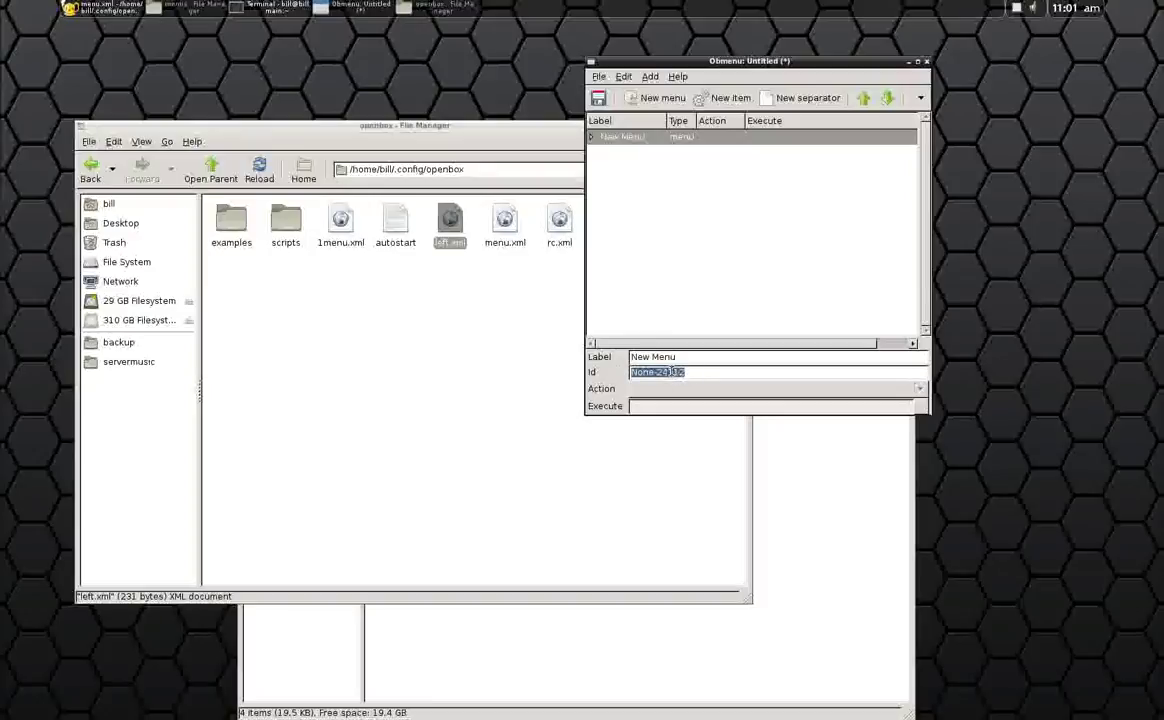
Switch to Geany, look through rc.xml for the Menus section of the Root context, and enlarge the text to examine its mouse bindings.
left_click(414, 321)
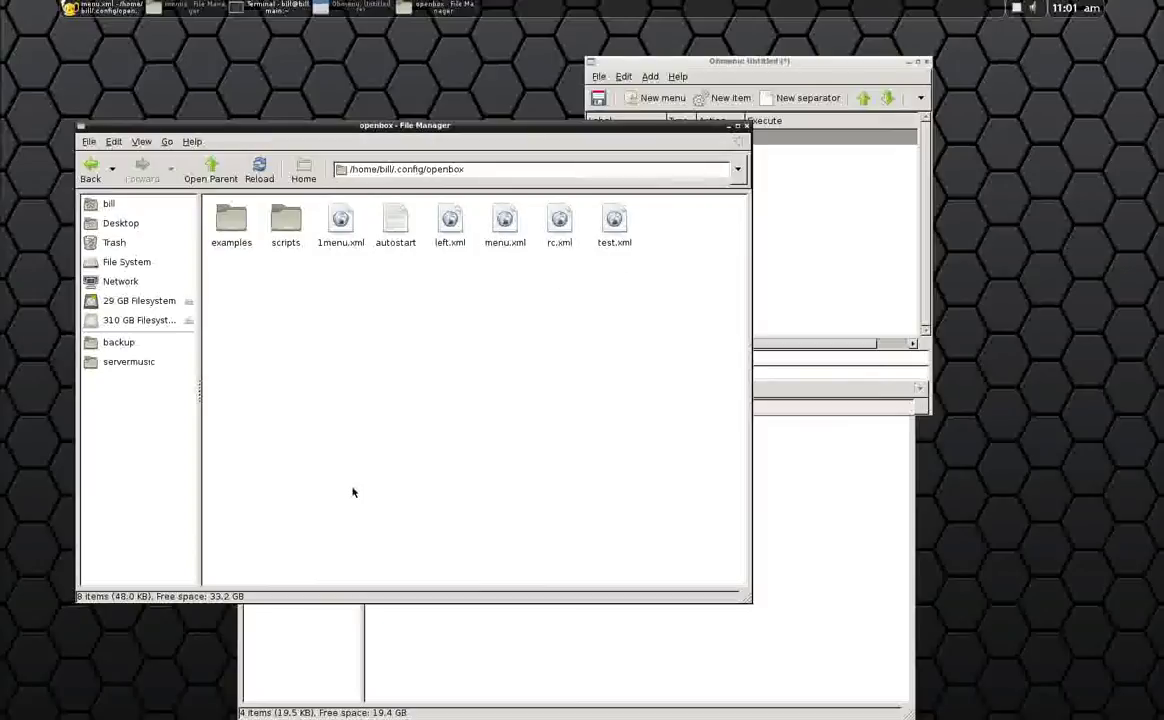
left_click(105, 8)
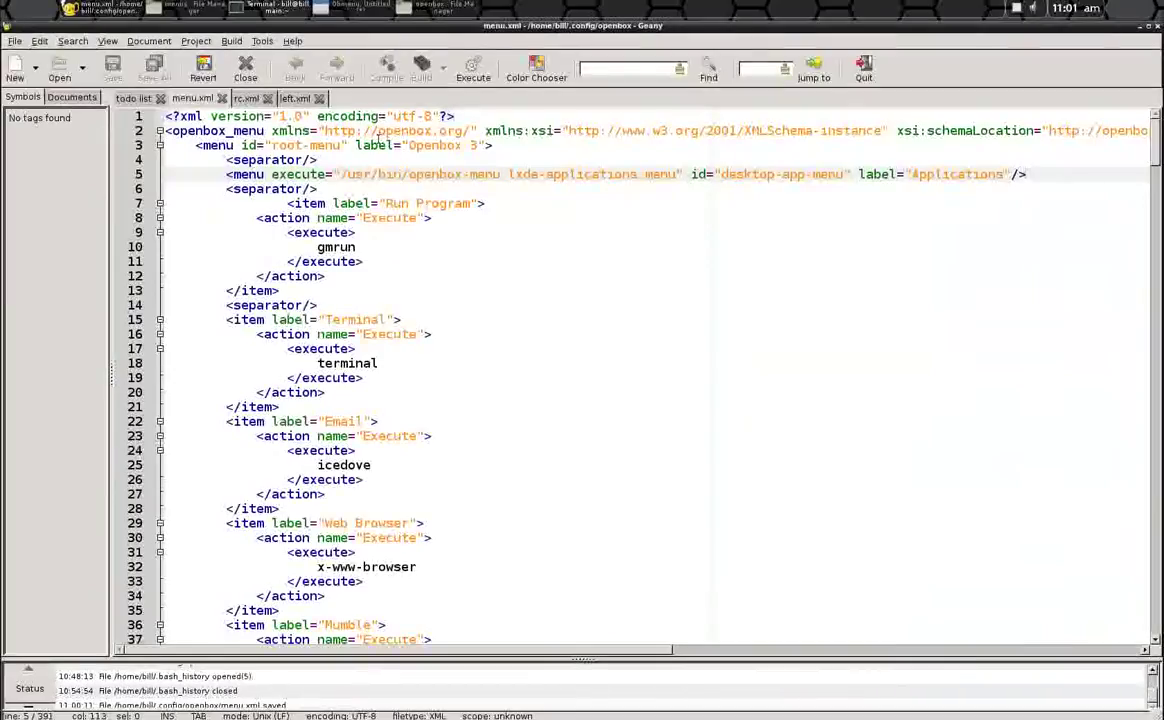
left_click(240, 97)
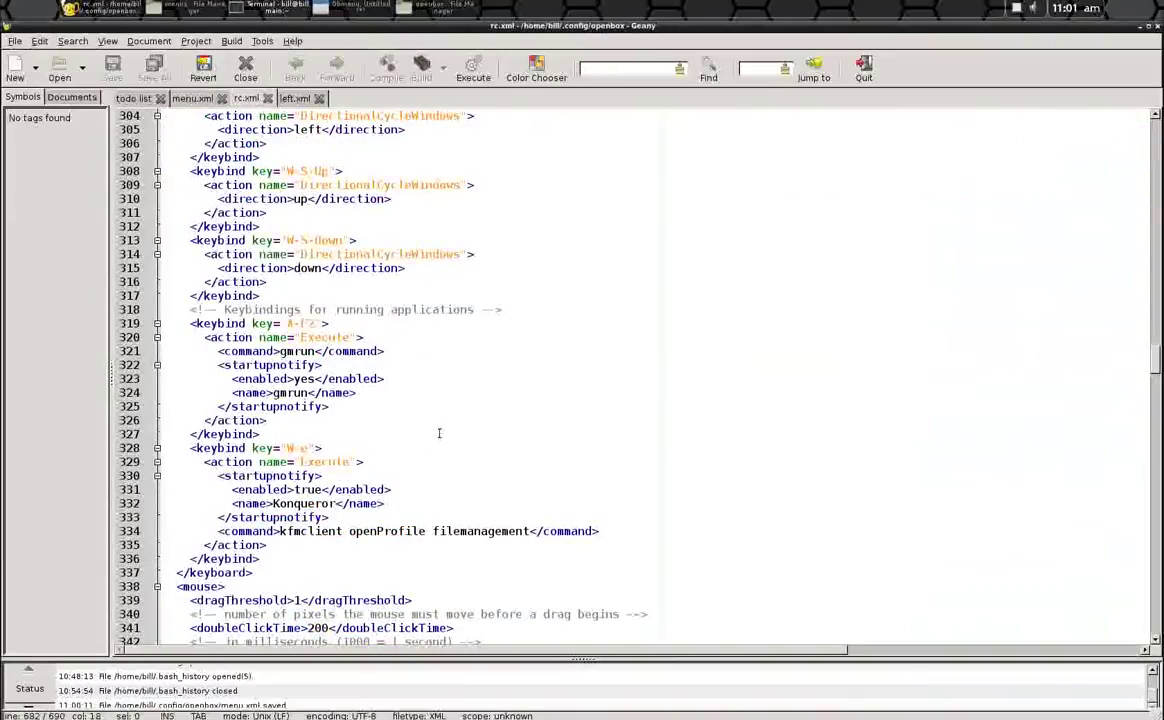
scroll(508, 354, "up", 9)
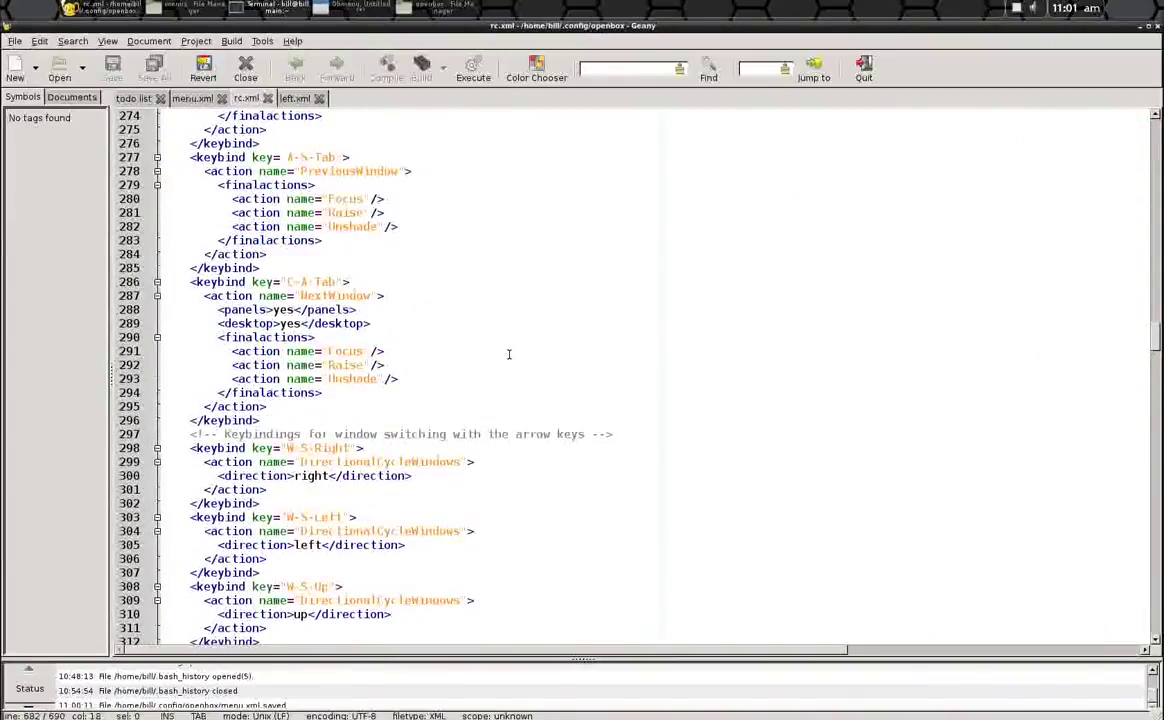
scroll(508, 354, "down", 4)
scroll(508, 354, "down", 5)
scroll(508, 354, "up", 20)
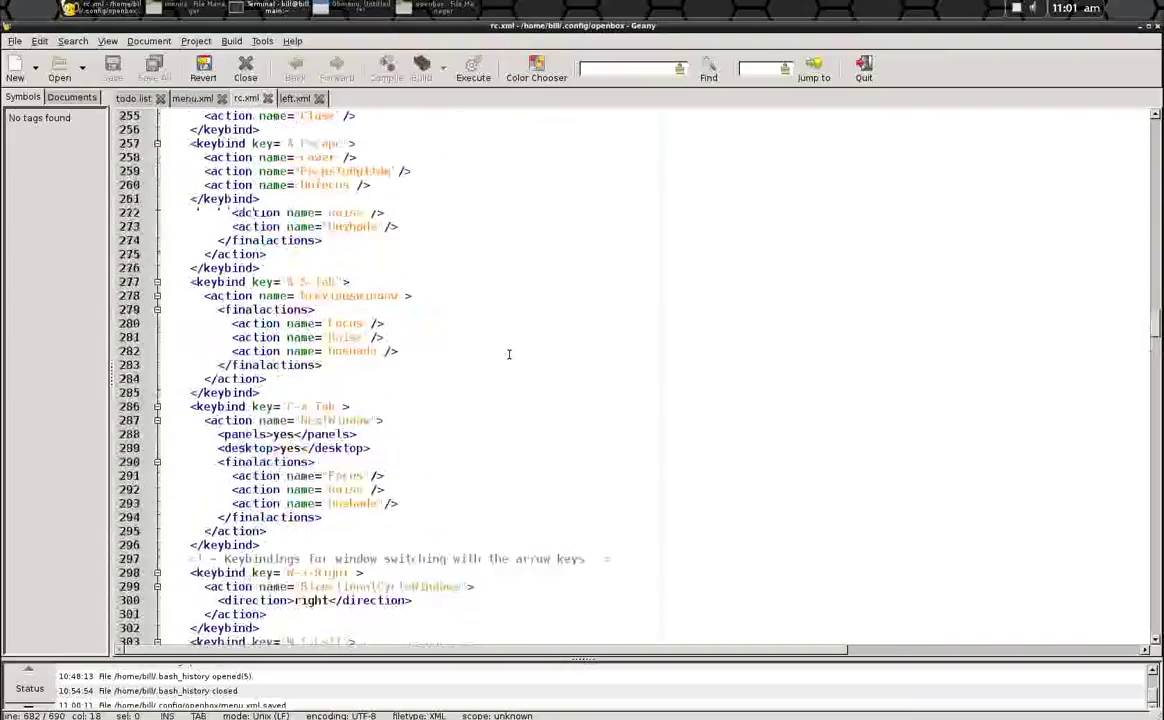
scroll(508, 354, "down", 20)
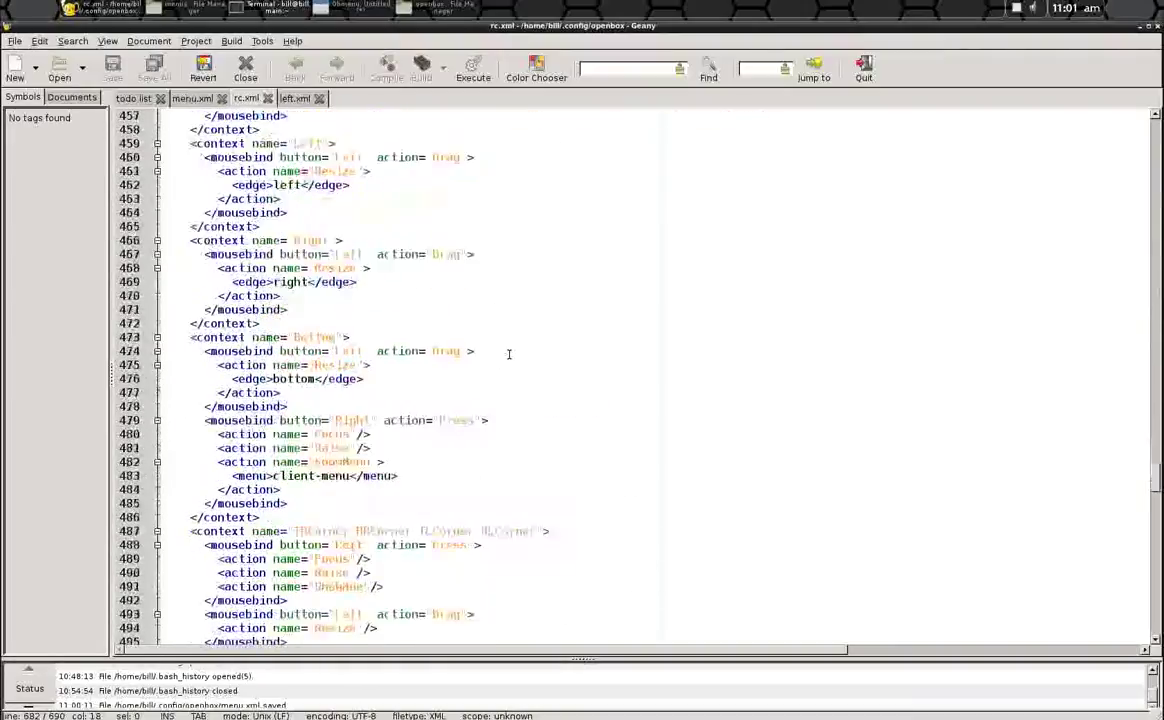
scroll(508, 354, "down", 20)
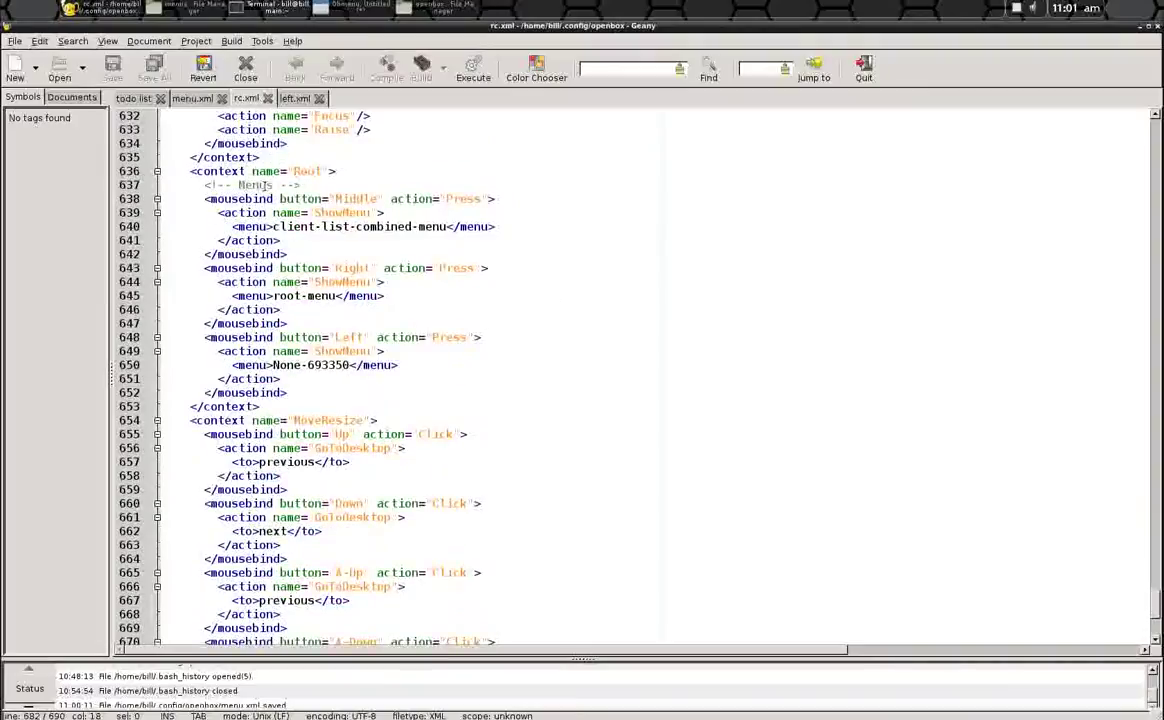
scroll(687, 390, "up", 2, "ctrl")
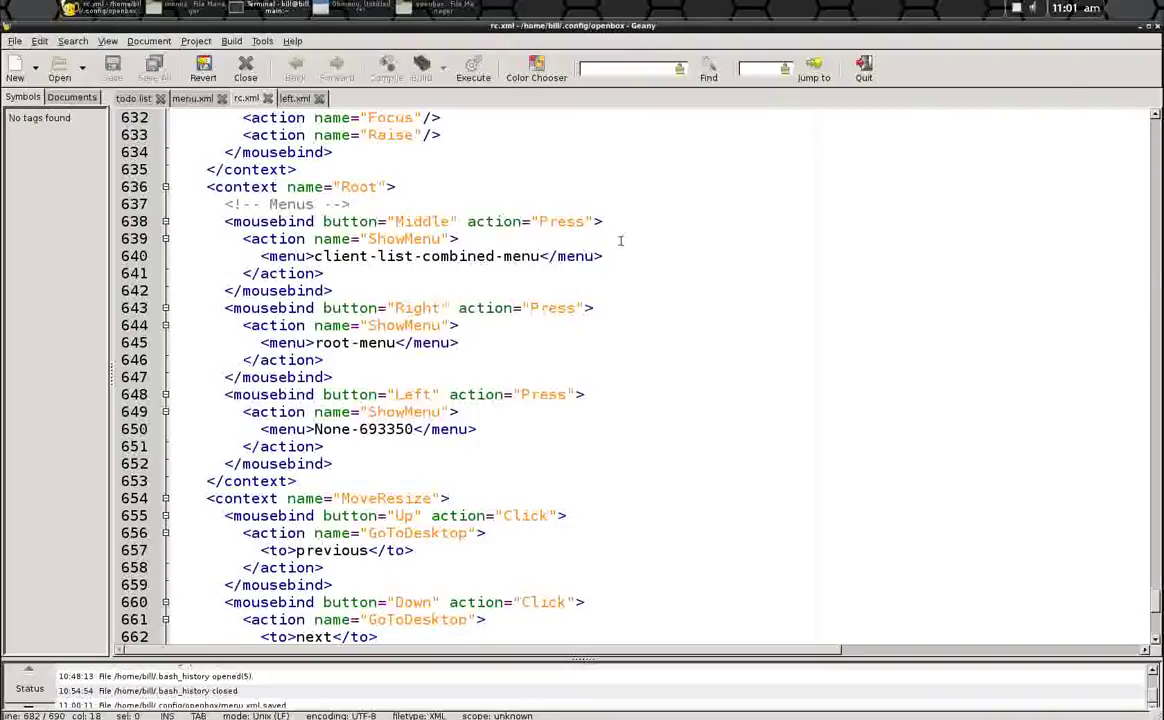
Minimize Geany, check the combined client list menu on the desktop, and close the menu.
left_click(1138, 30)
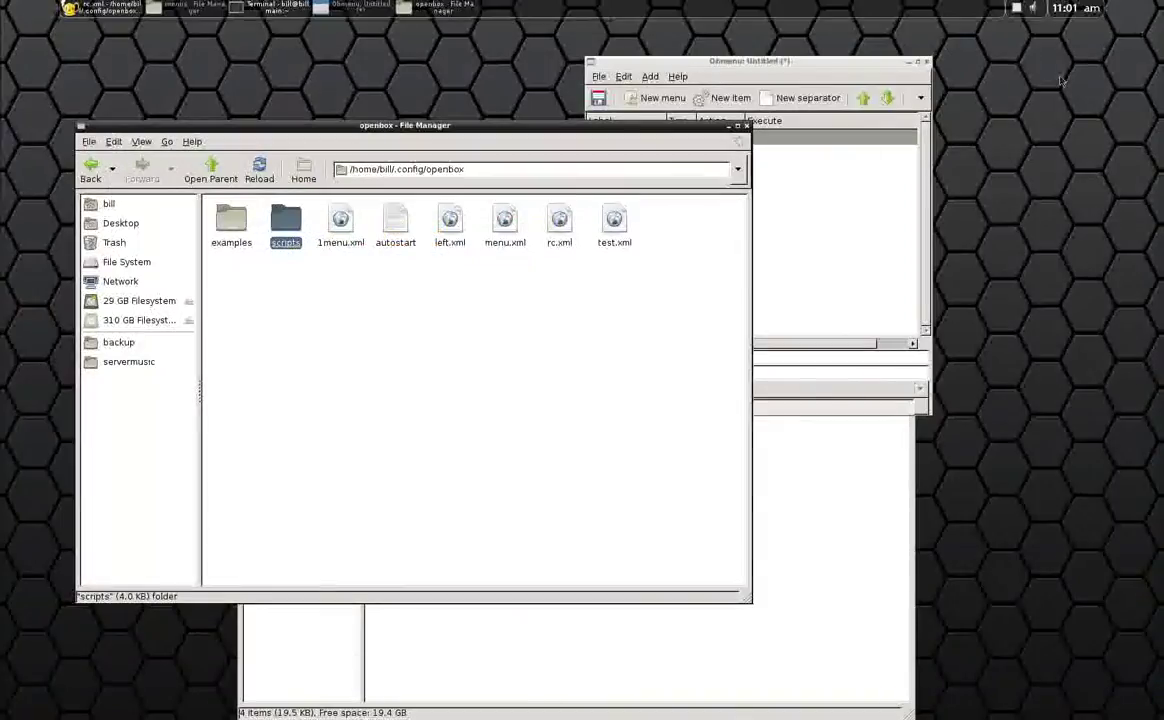
middle_click(472, 73)
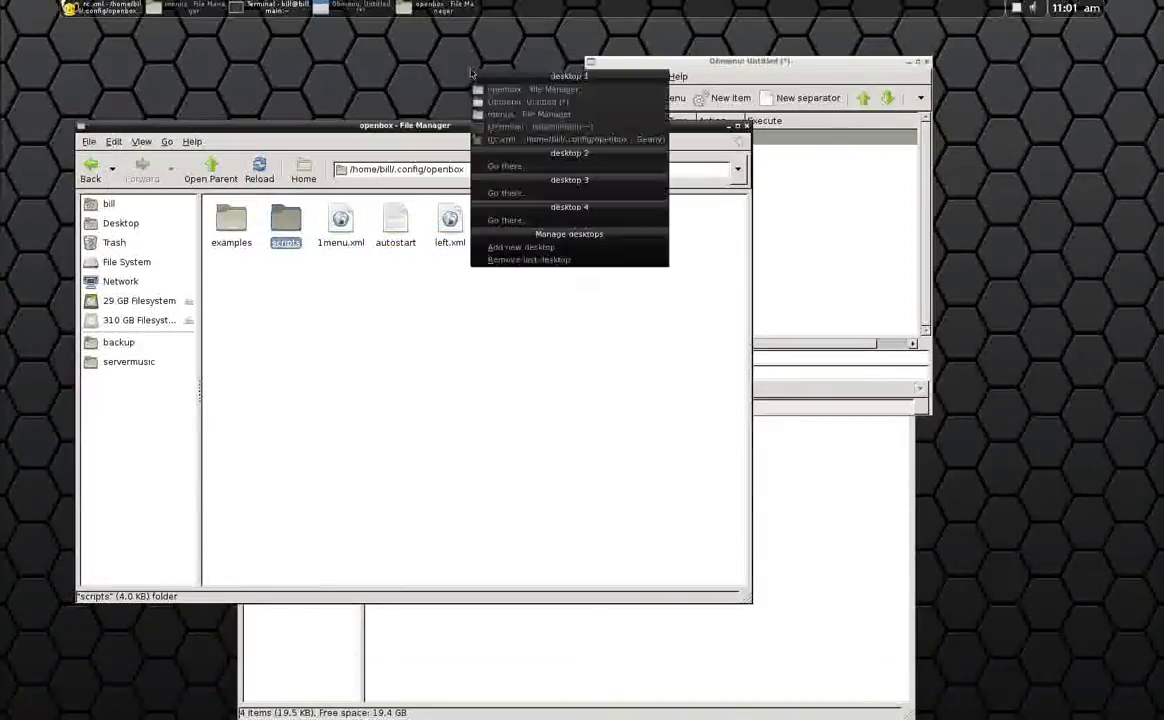
left_click(404, 77)
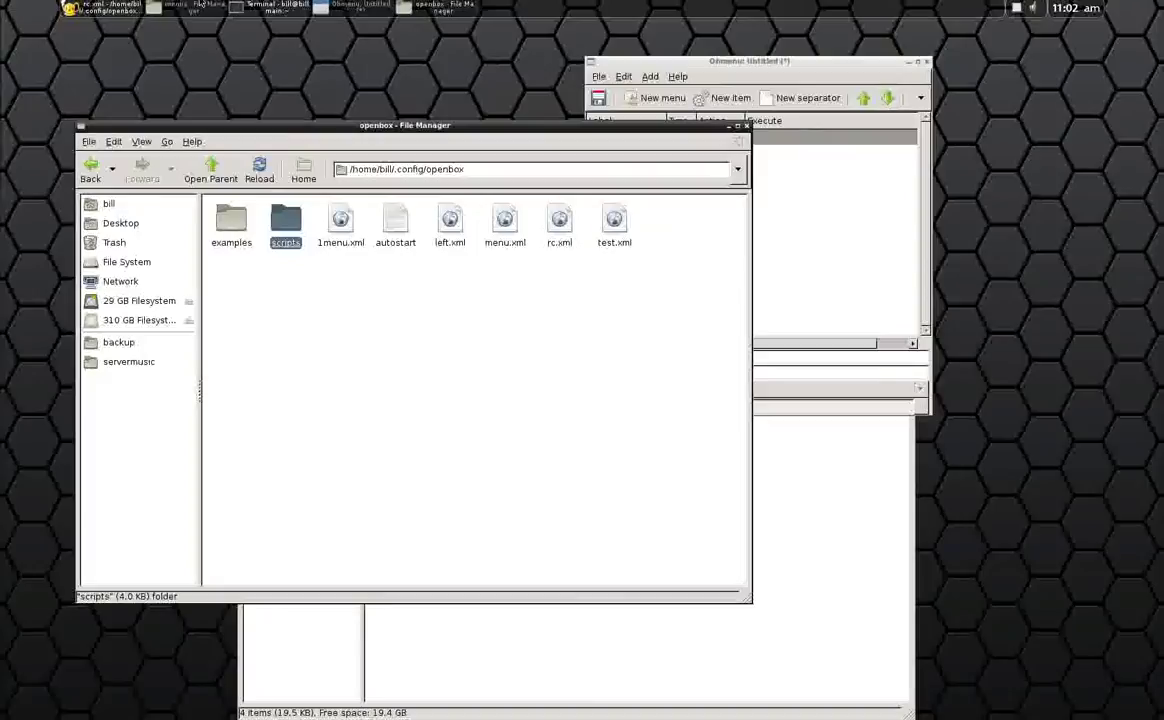
Return to rc.xml in Geany, copy the Right mousebind block, insert a blank line below it, and undo the insertion.
left_click(105, 10)
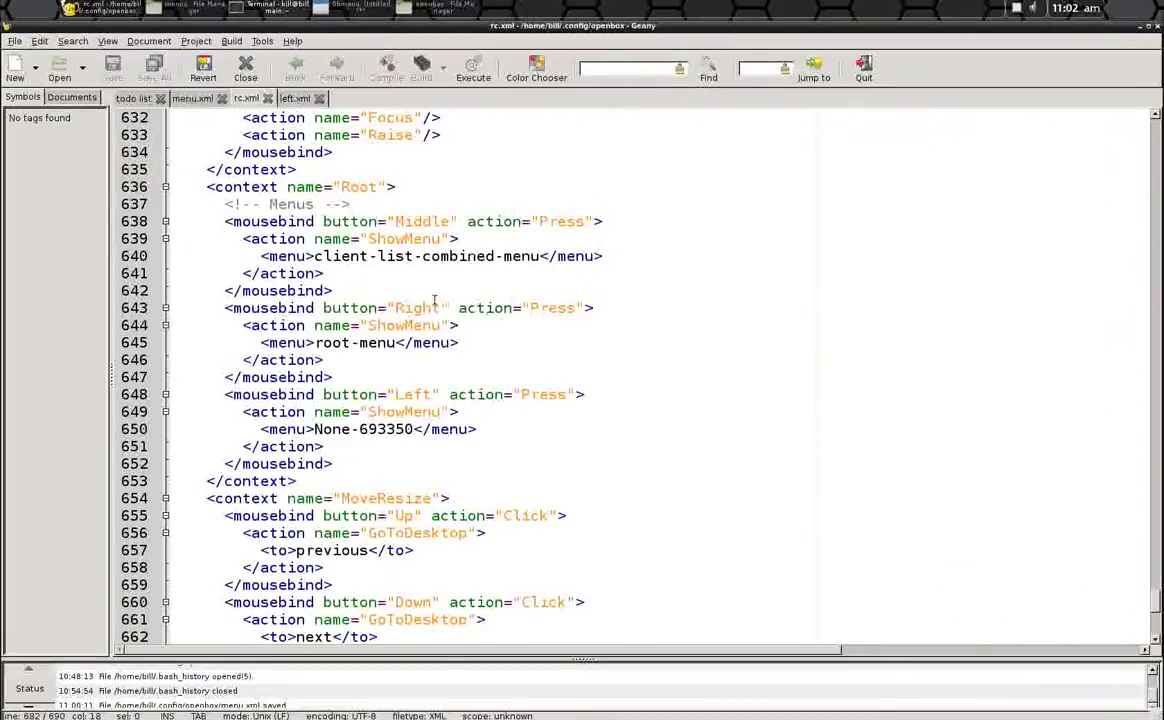
left_click(223, 308)
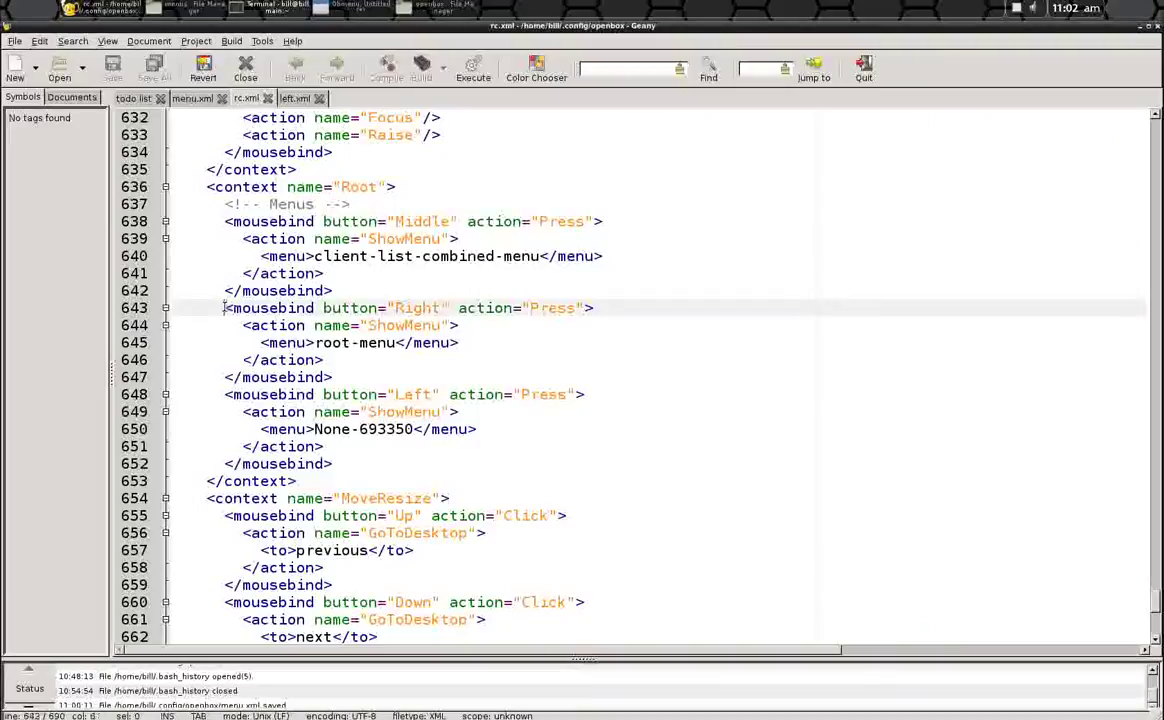
left_click_drag(223, 308, 333, 377)
right_click(281, 326)
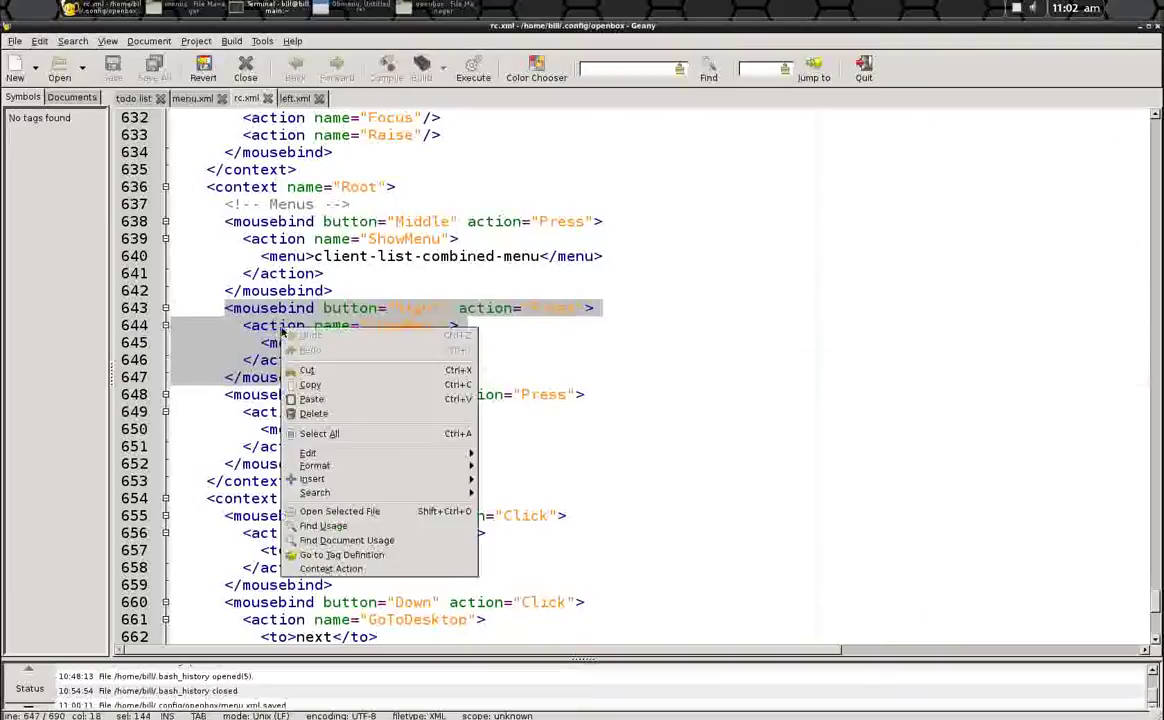
left_click(318, 384)
left_click(344, 385)
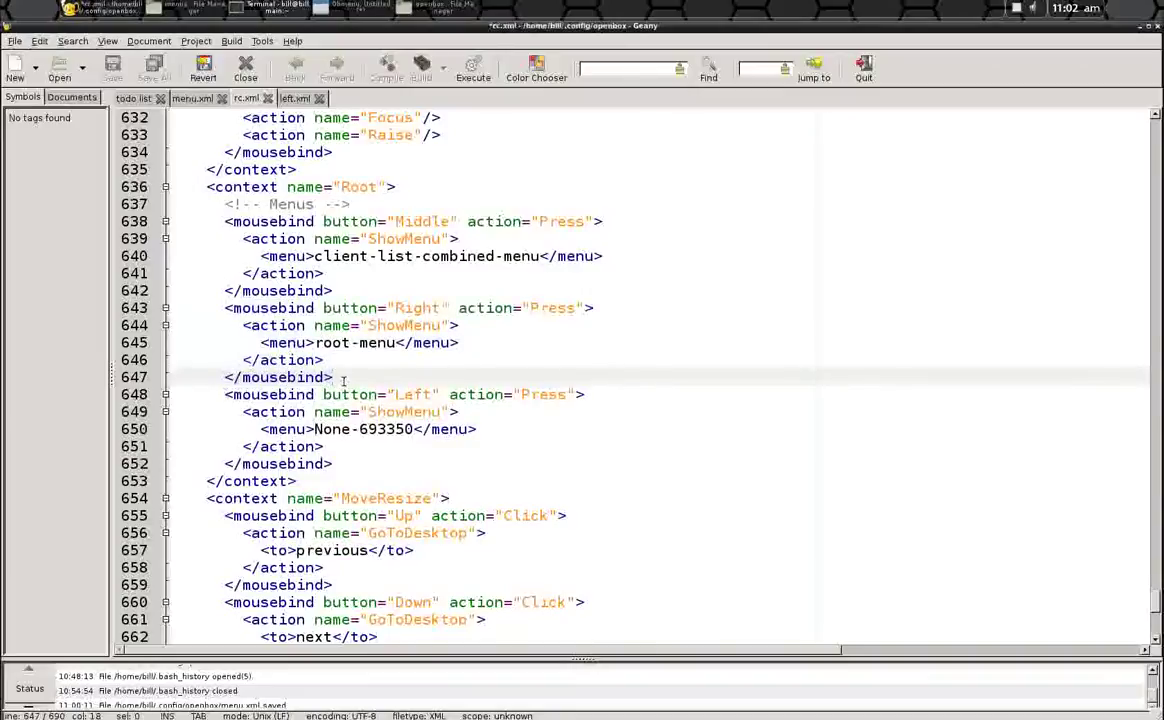
key("Return")
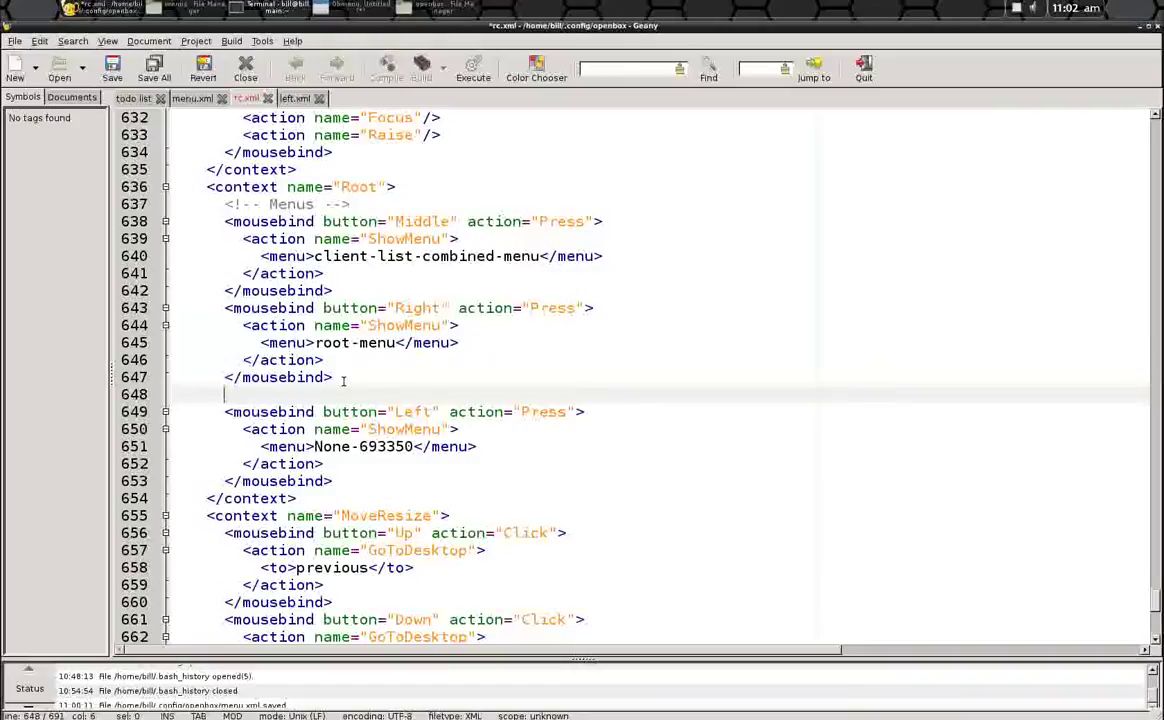
key("ctrl+z")
key("ctrl+z")
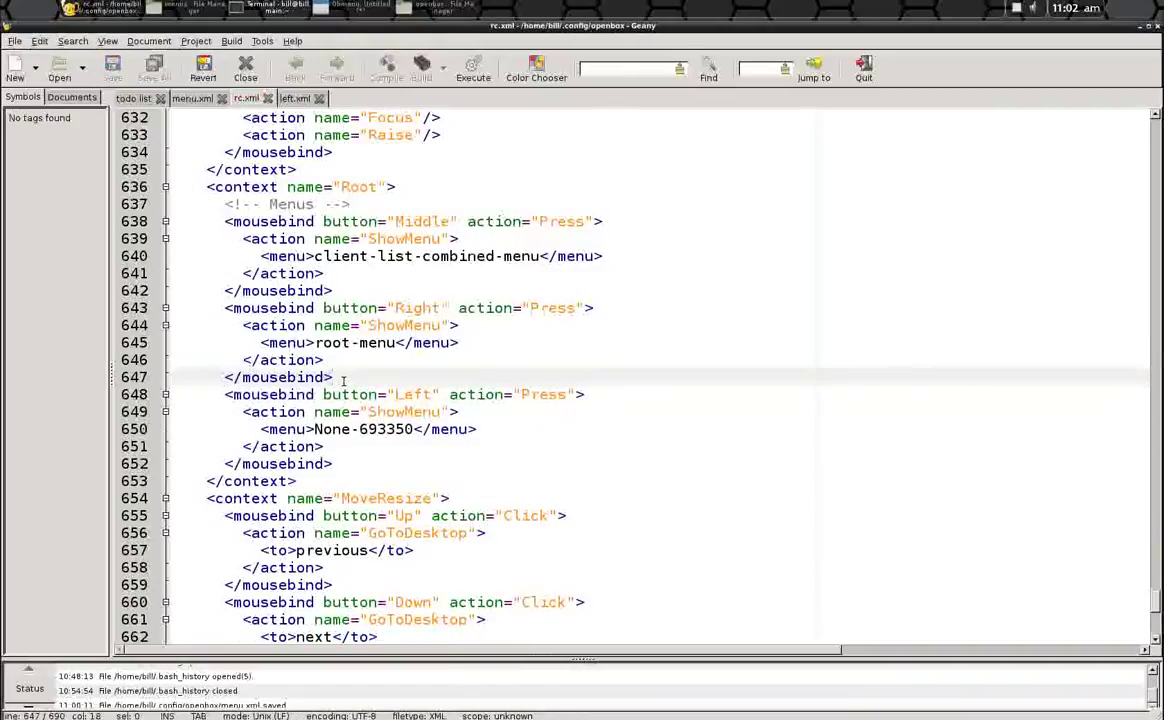
Highlight the Left button value in rc.xml's third Root mousebind, and select the new menu's Id in Obmenu for comparison.
left_click_drag(433, 395, 388, 395)
left_click(421, 397)
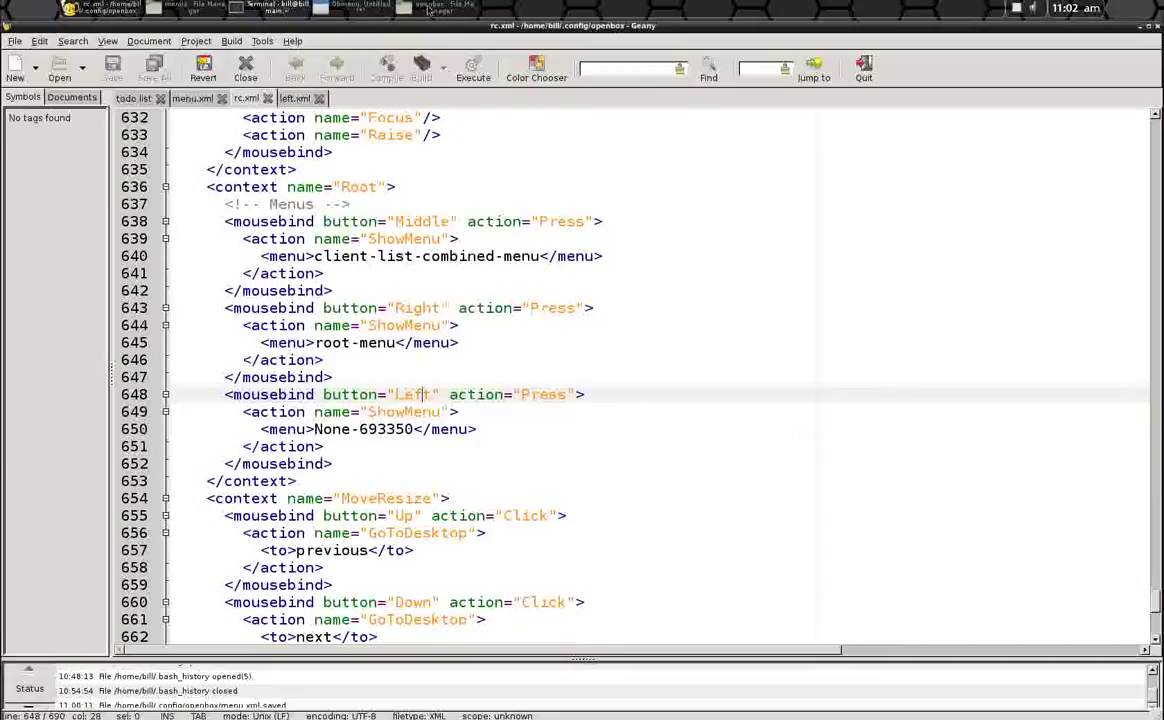
left_click(366, 8)
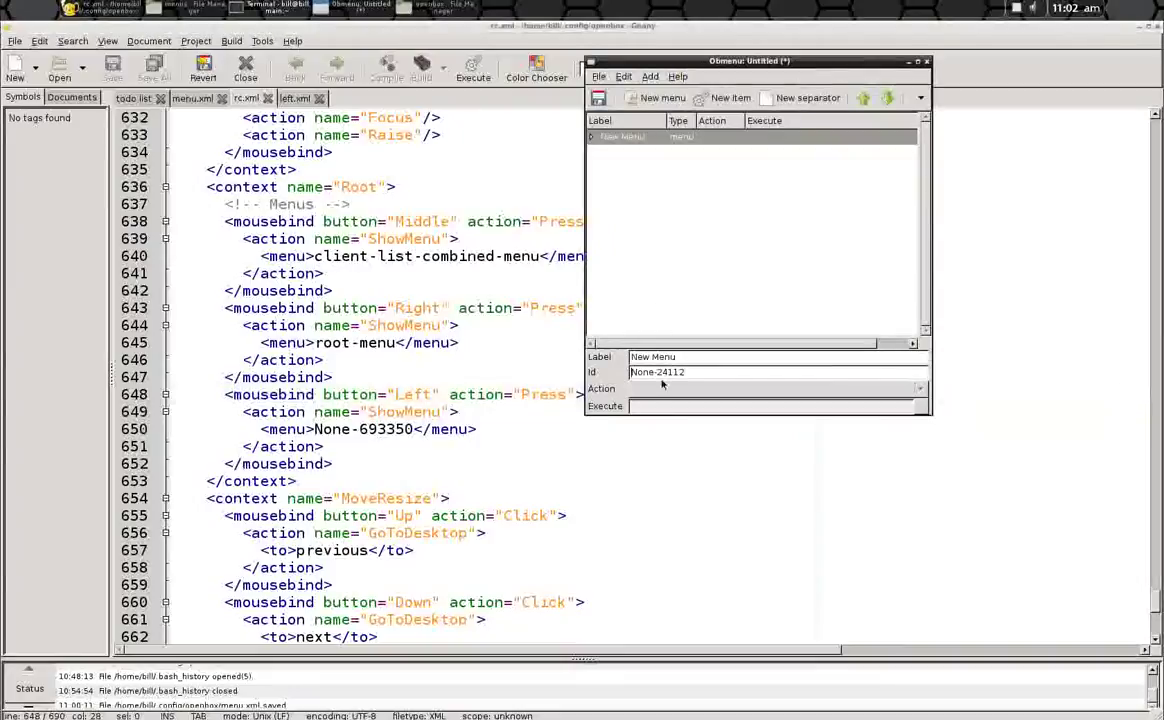
triple_click(711, 370)
left_click(551, 450)
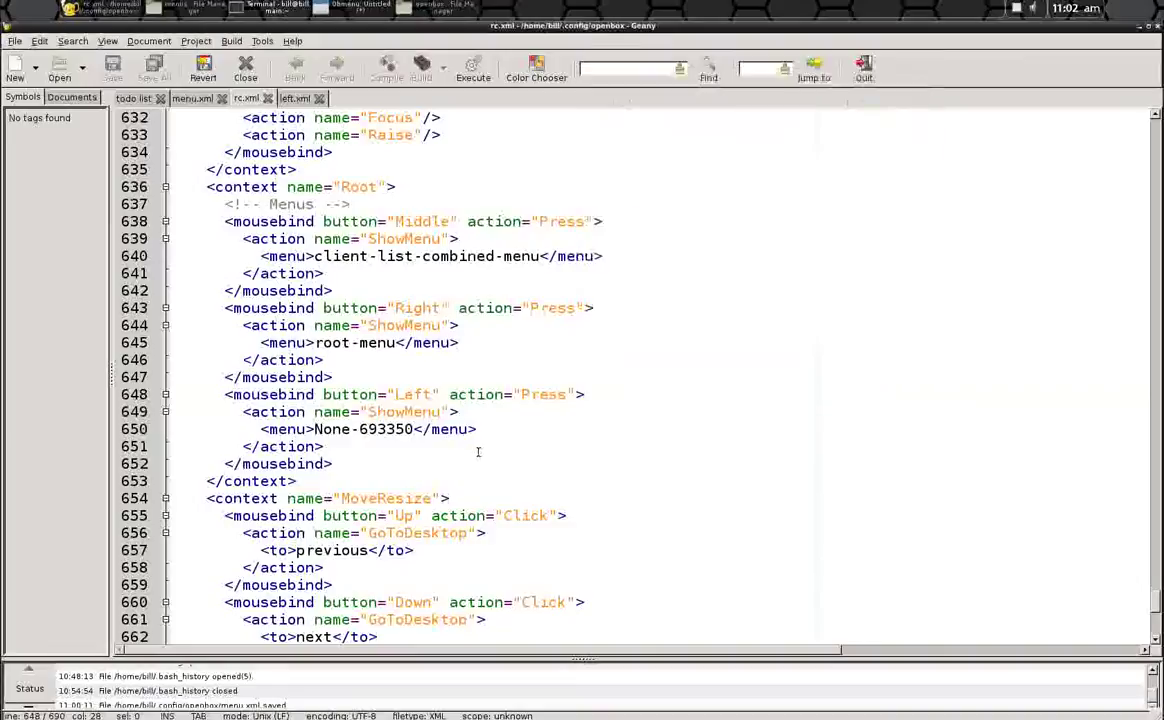
Highlight the menu id in rc.xml's Left mousebind block and examine the menu file entries at the end of the file.
left_click(413, 429)
left_click_drag(413, 429, 315, 429)
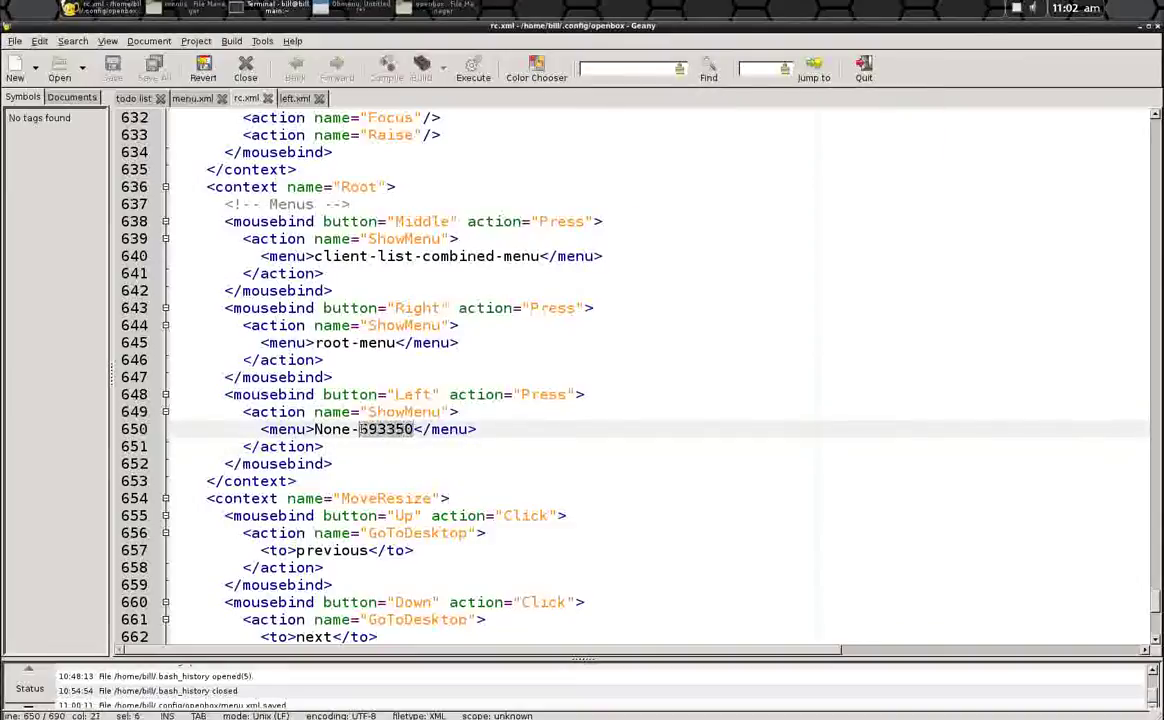
left_click(432, 454)
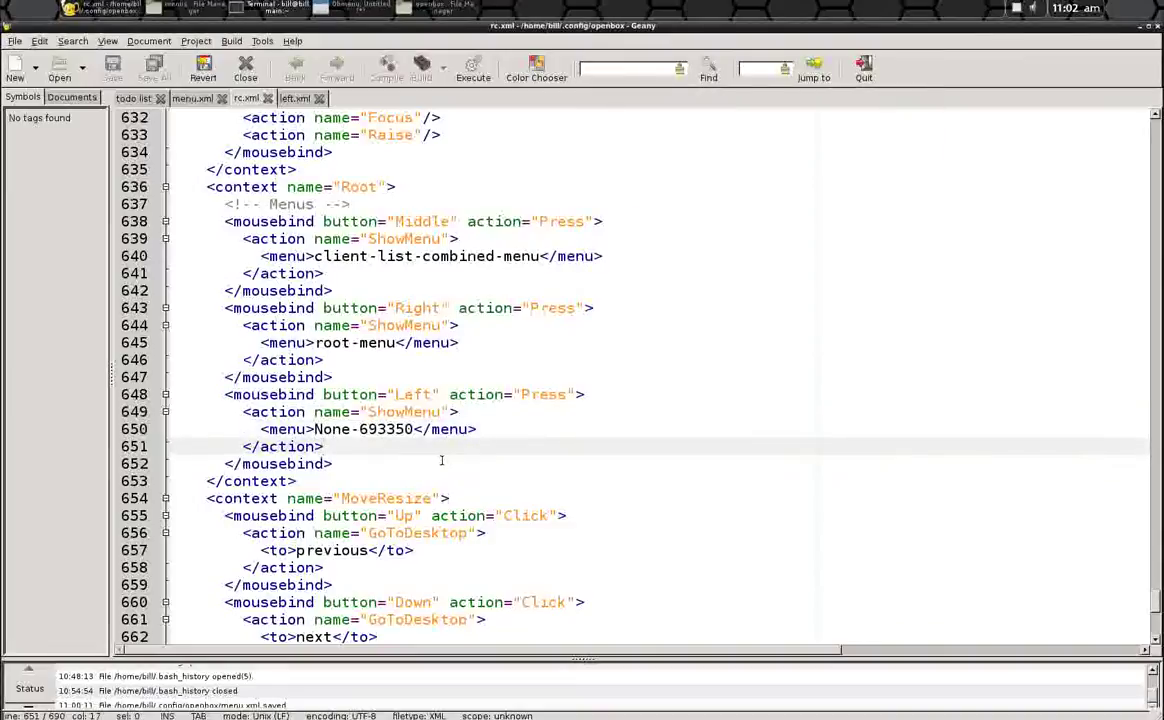
scroll(440, 455, "down", 5)
scroll(447, 321, "up", 5)
scroll(525, 335, "down", 10)
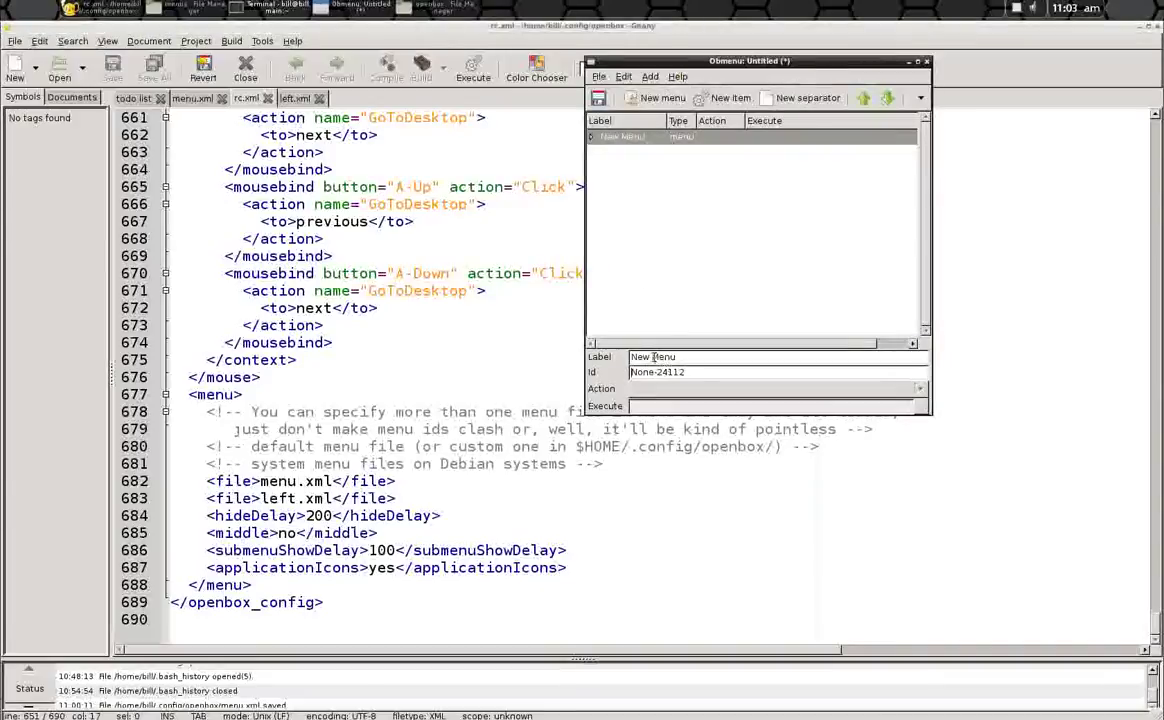
Relabel the new menu in Obmenu as Left Menu.
left_click_drag(652, 356, 550, 325)
key("BackSpace")
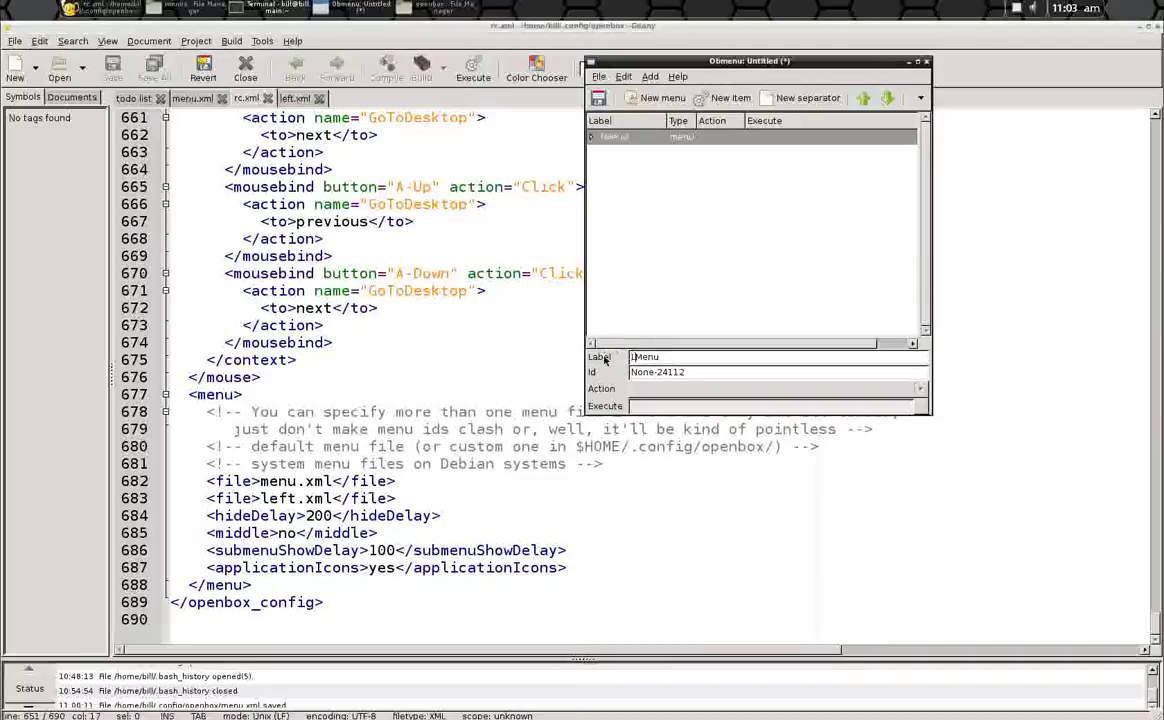
type("Left")
Exit Obmenu without saving the untitled menu, and highlight the left.xml file entry in rc.xml's menu section.
left_click(926, 63)
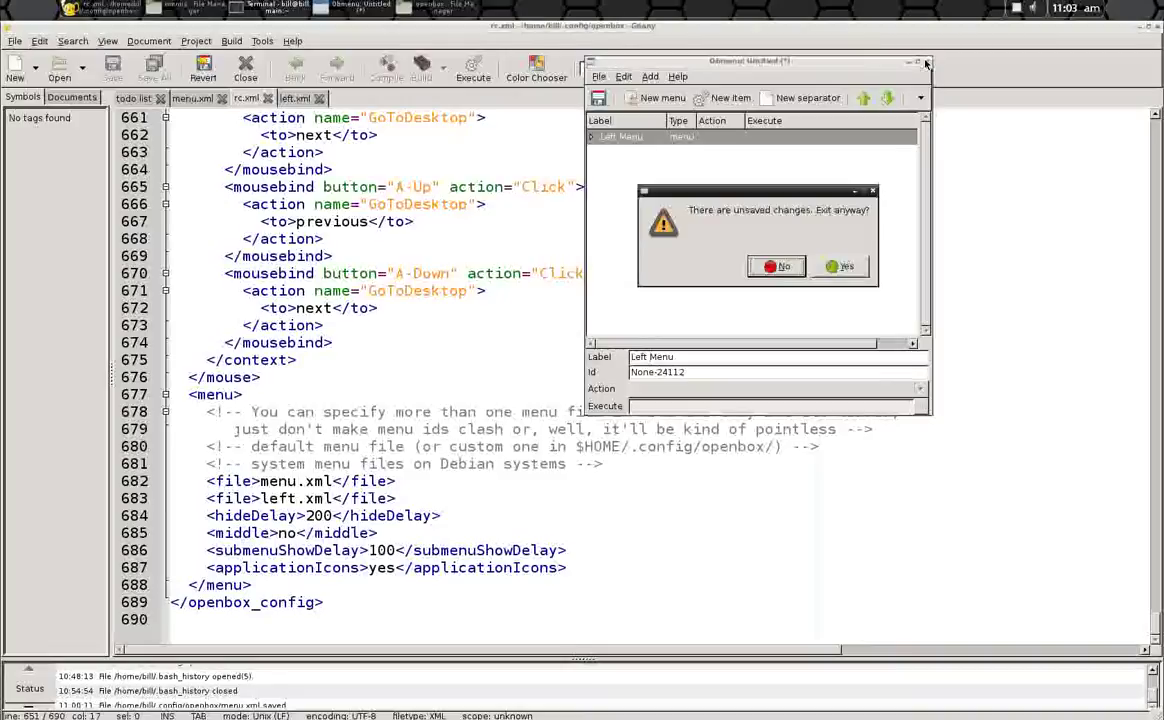
left_click(843, 266)
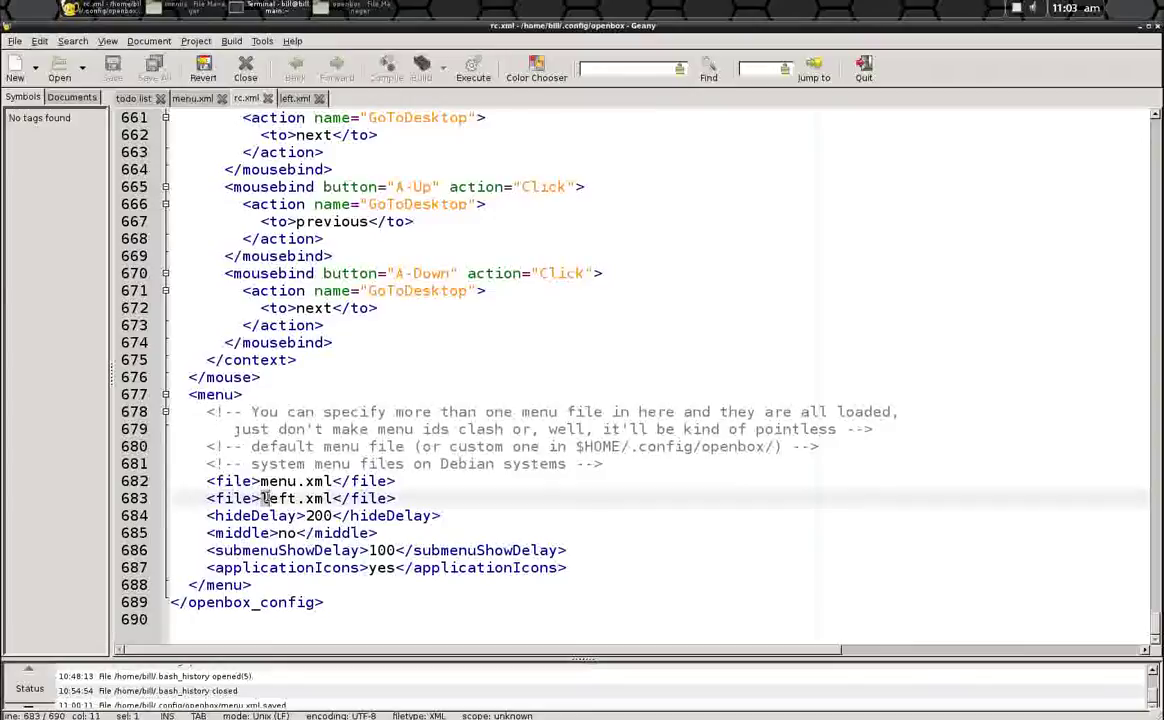
left_click_drag(261, 497, 332, 497)
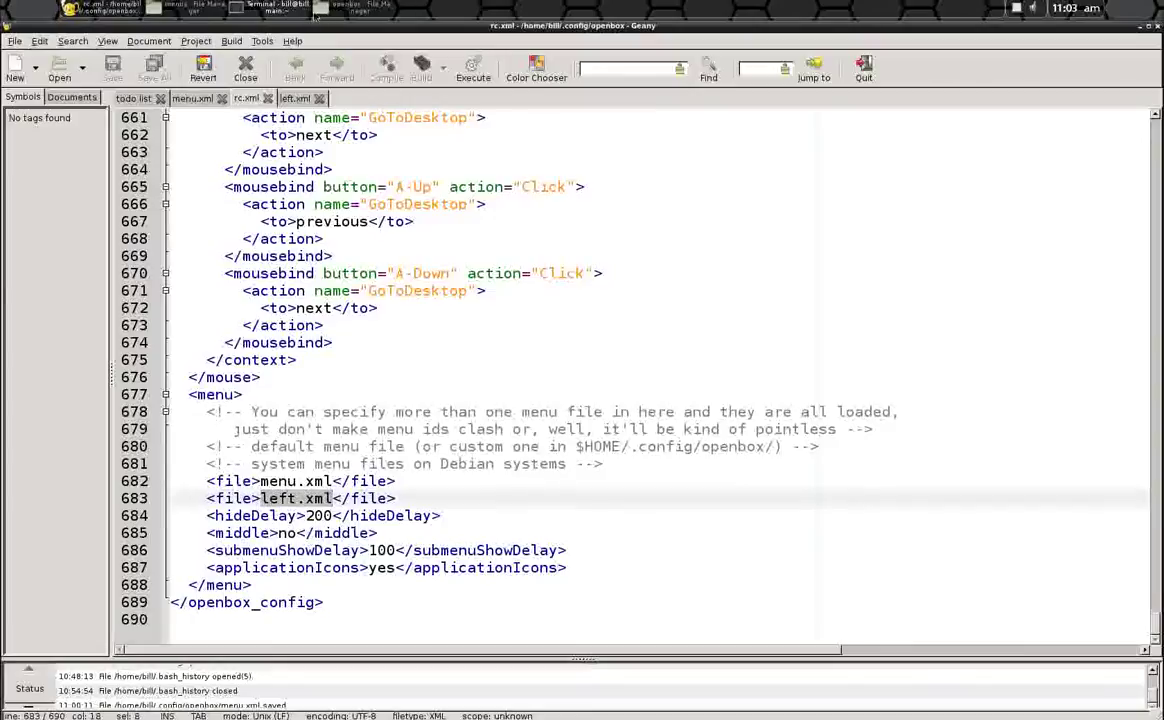
View left.xml in the editor and point out left.xml and menu.xml in the /home/bill/.config/openbox folder.
left_click(300, 99)
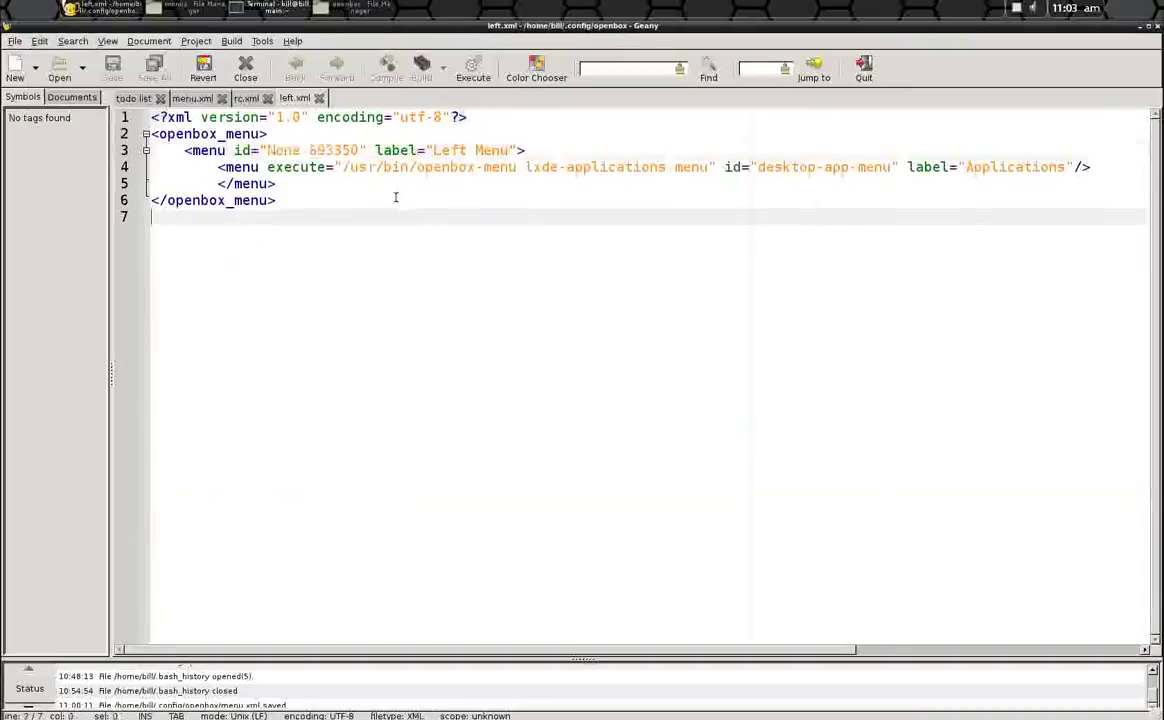
left_click(357, 9)
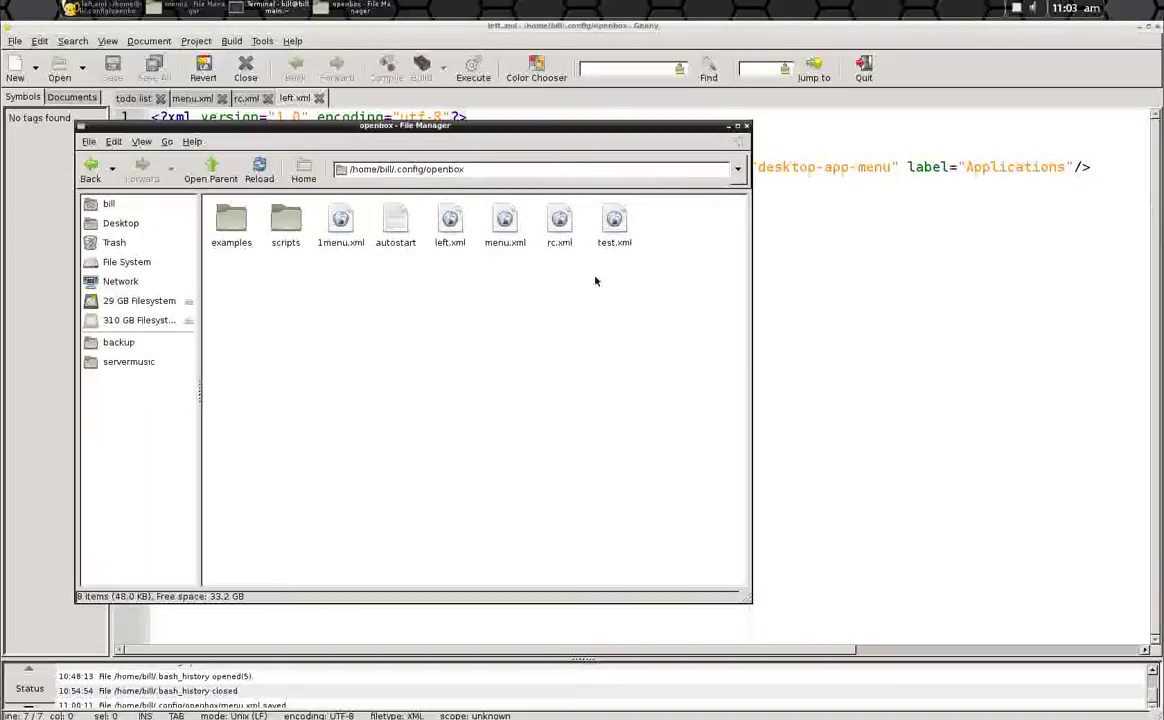
left_click(450, 222)
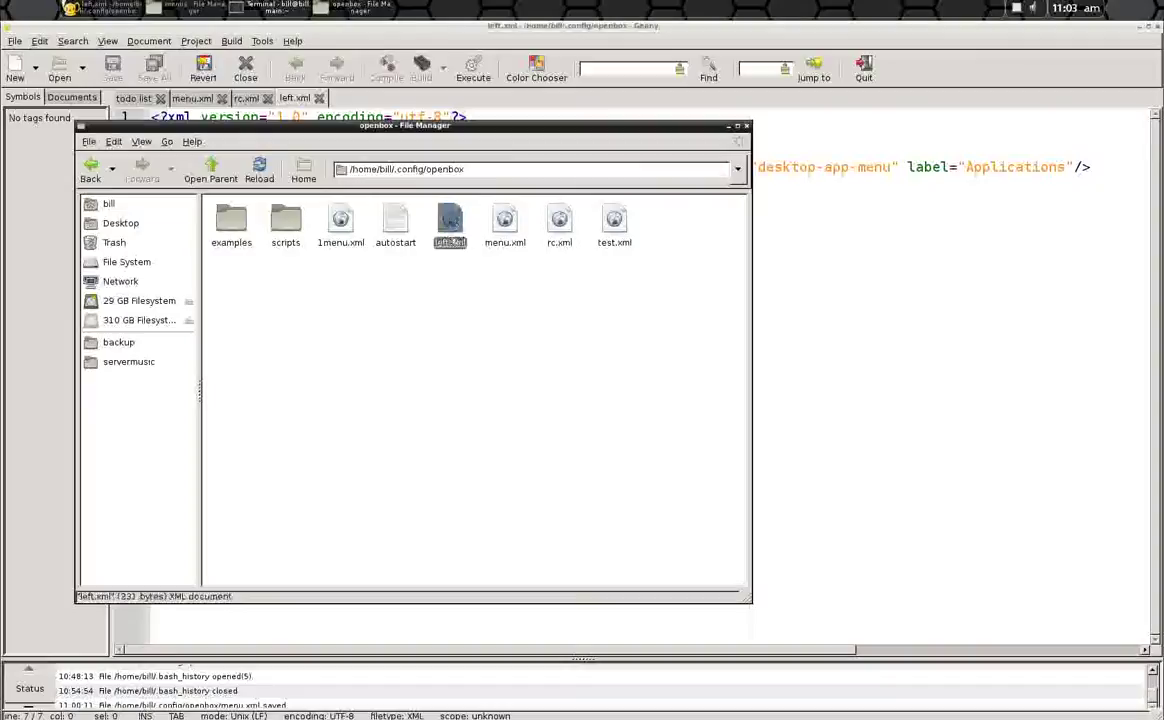
left_click(430, 305)
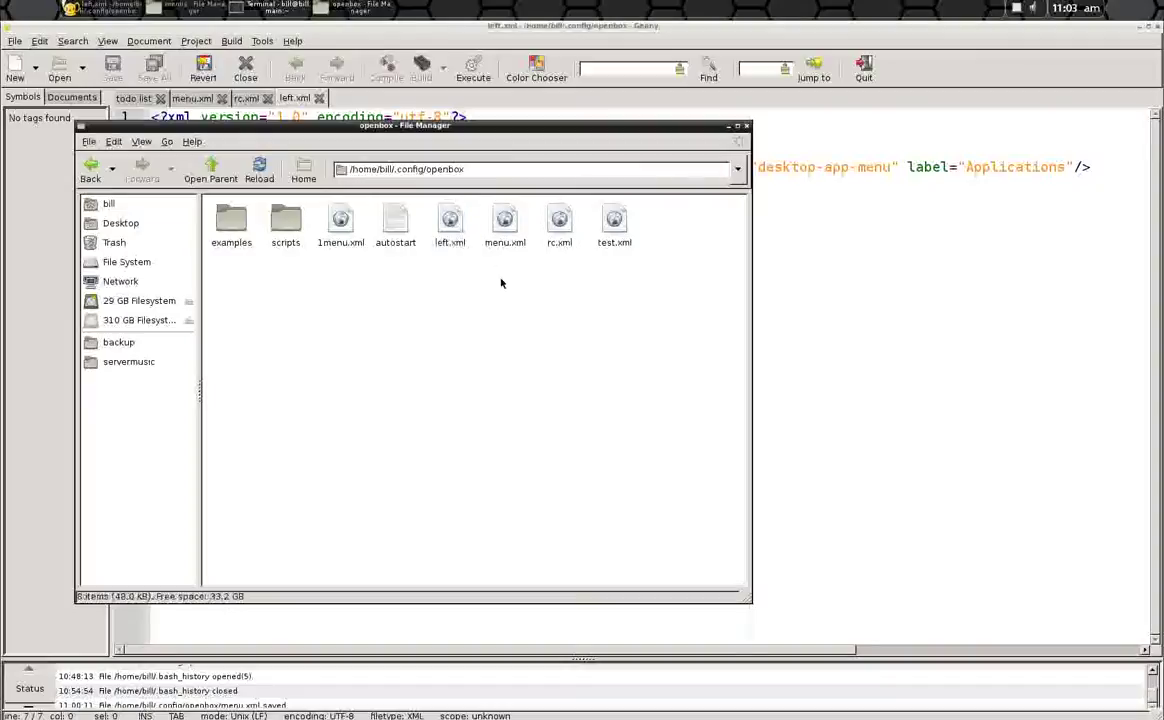
left_click(505, 222)
left_click(729, 129)
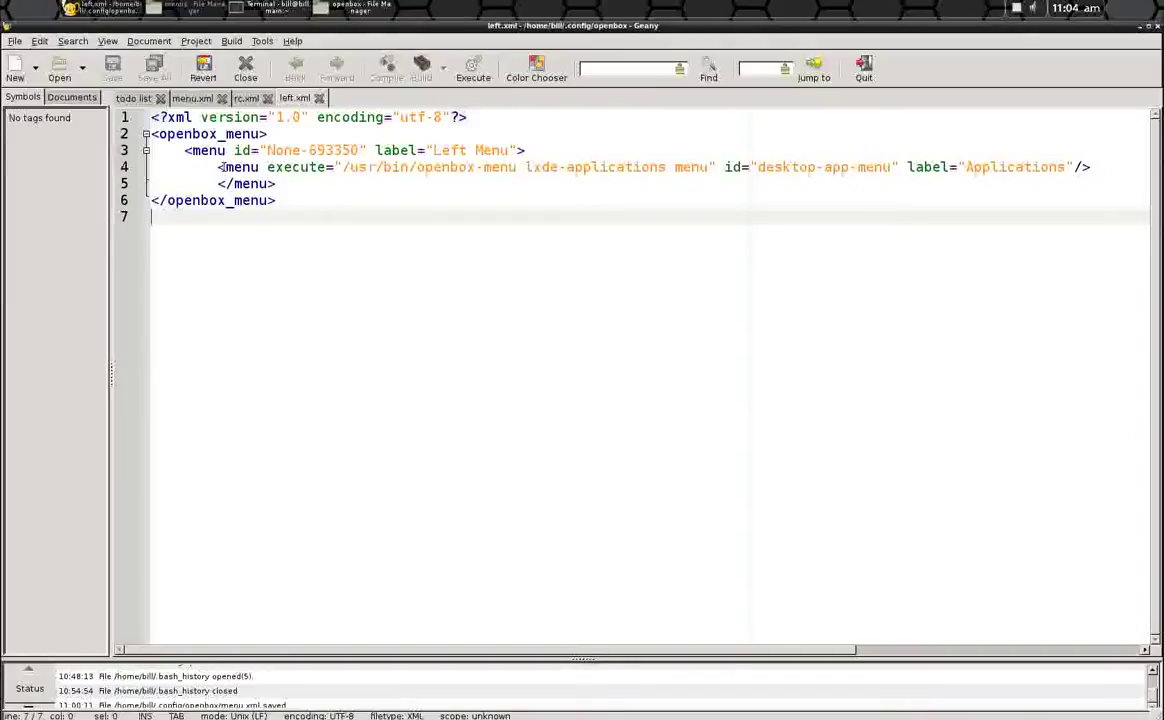
Highlight the Applications menu line in menu.xml and compare it with the corresponding line in left.xml.
left_click(220, 167)
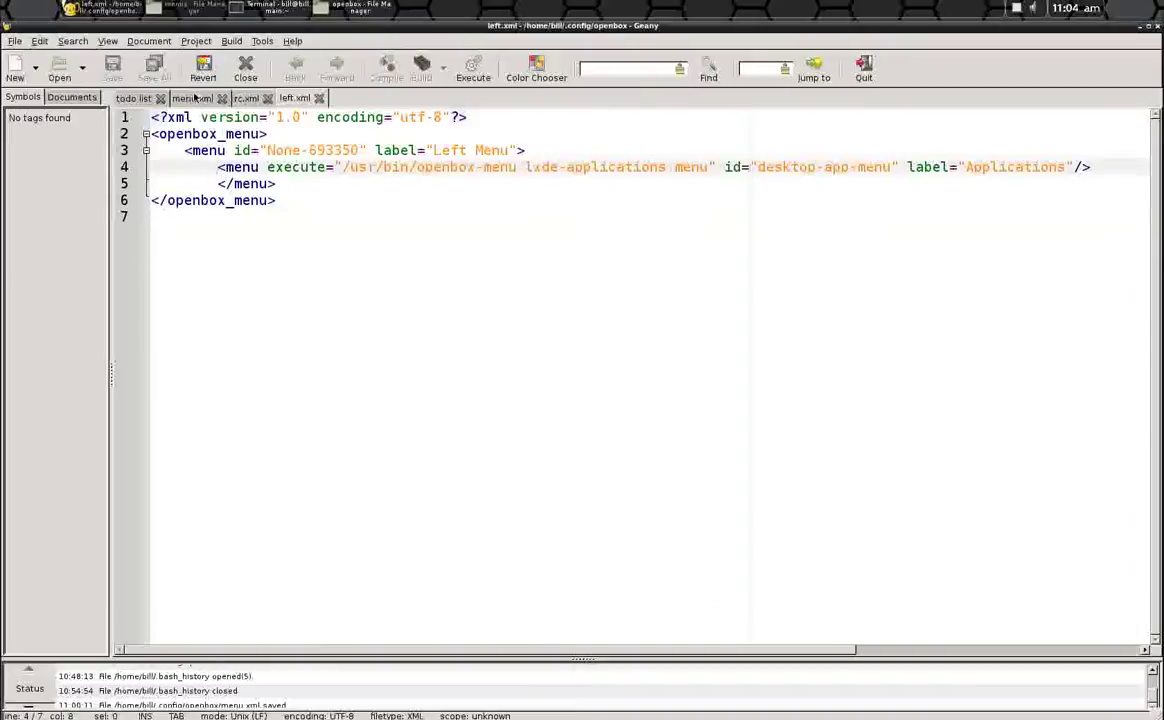
left_click(193, 98)
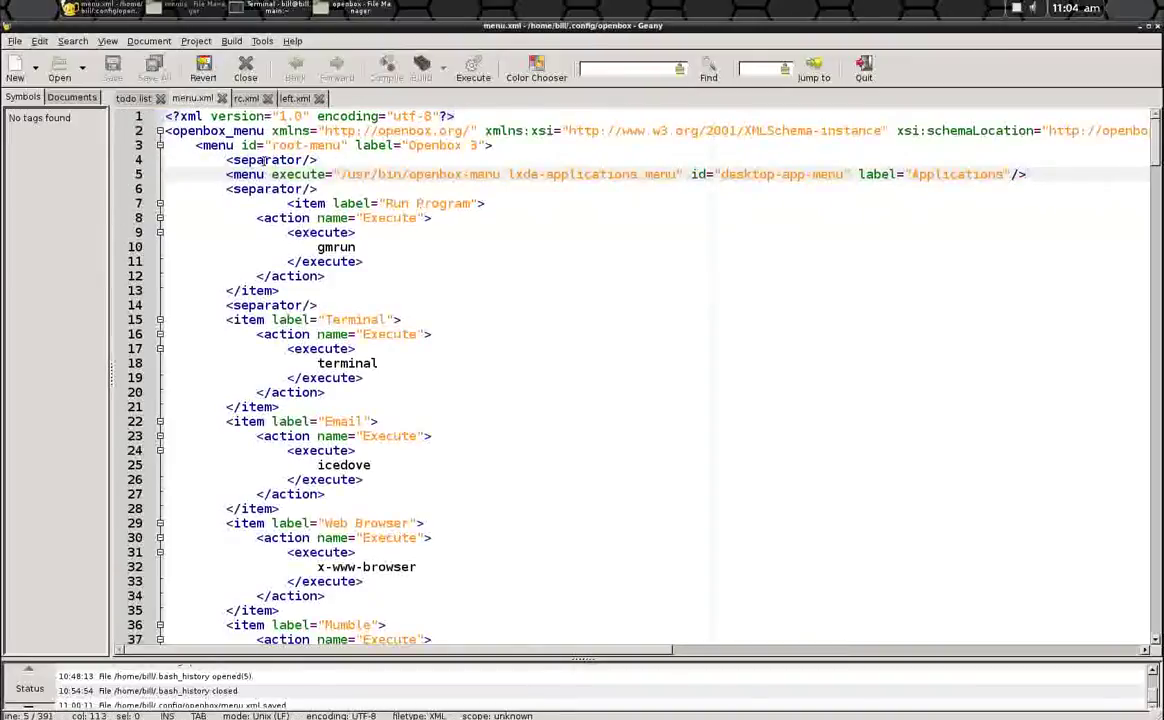
left_click_drag(233, 175, 1037, 171)
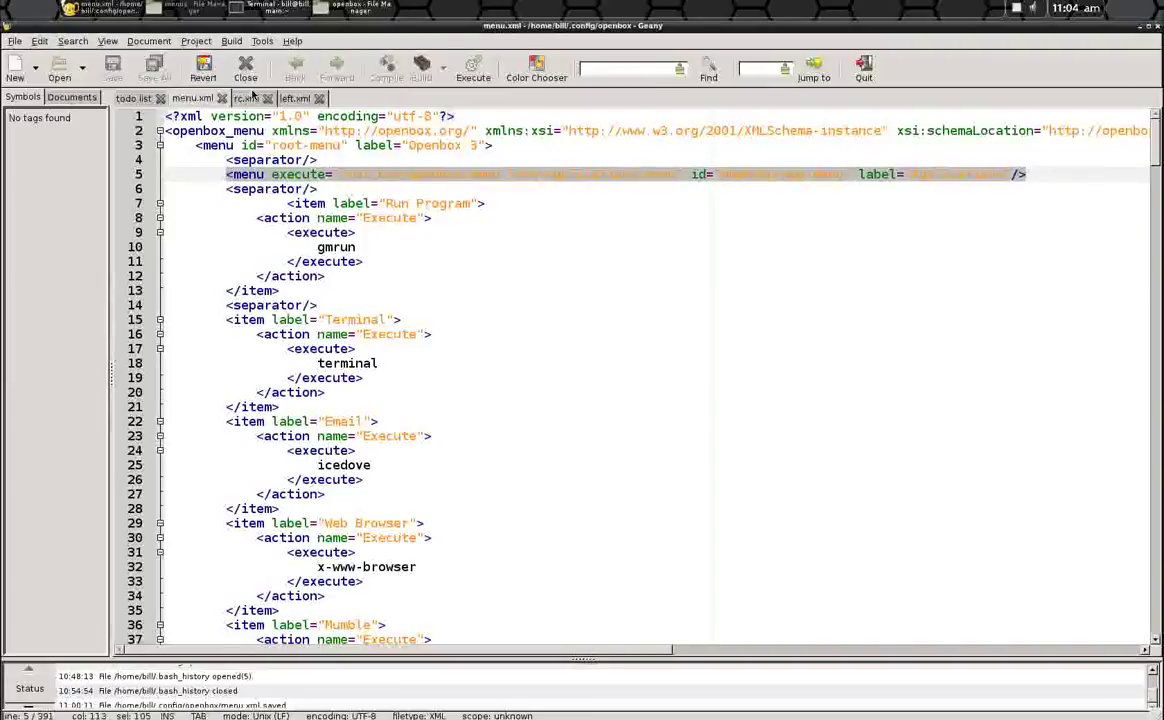
left_click(300, 101)
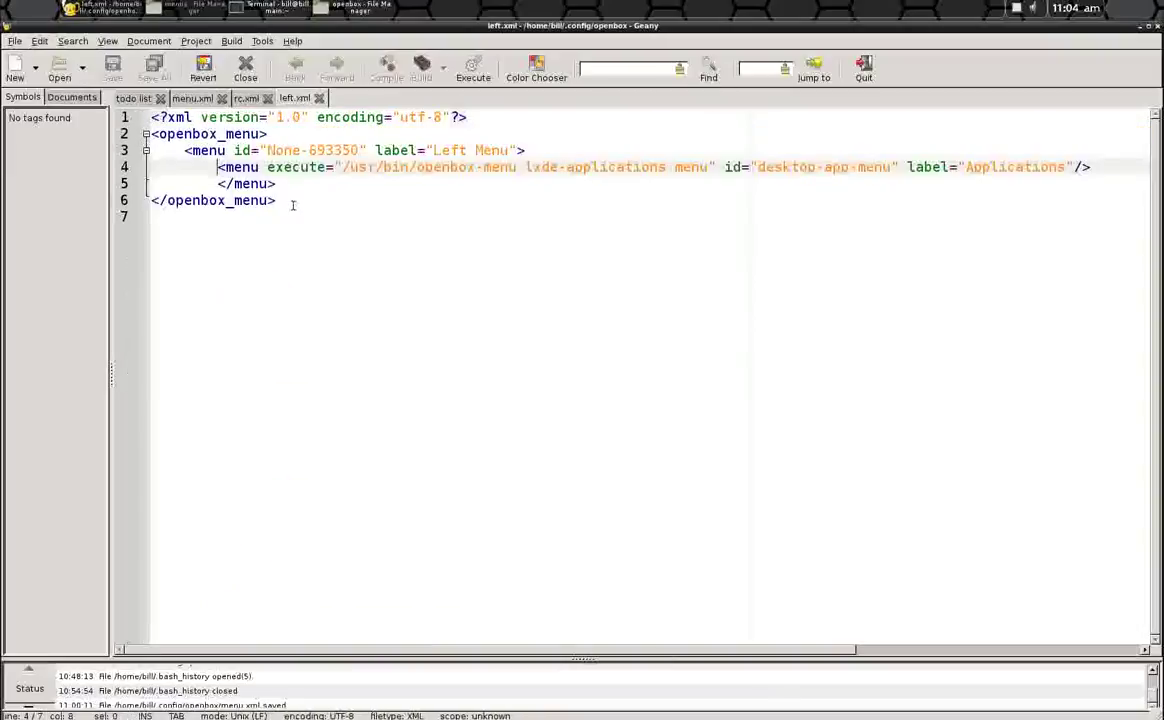
left_click(218, 167)
key("Down")
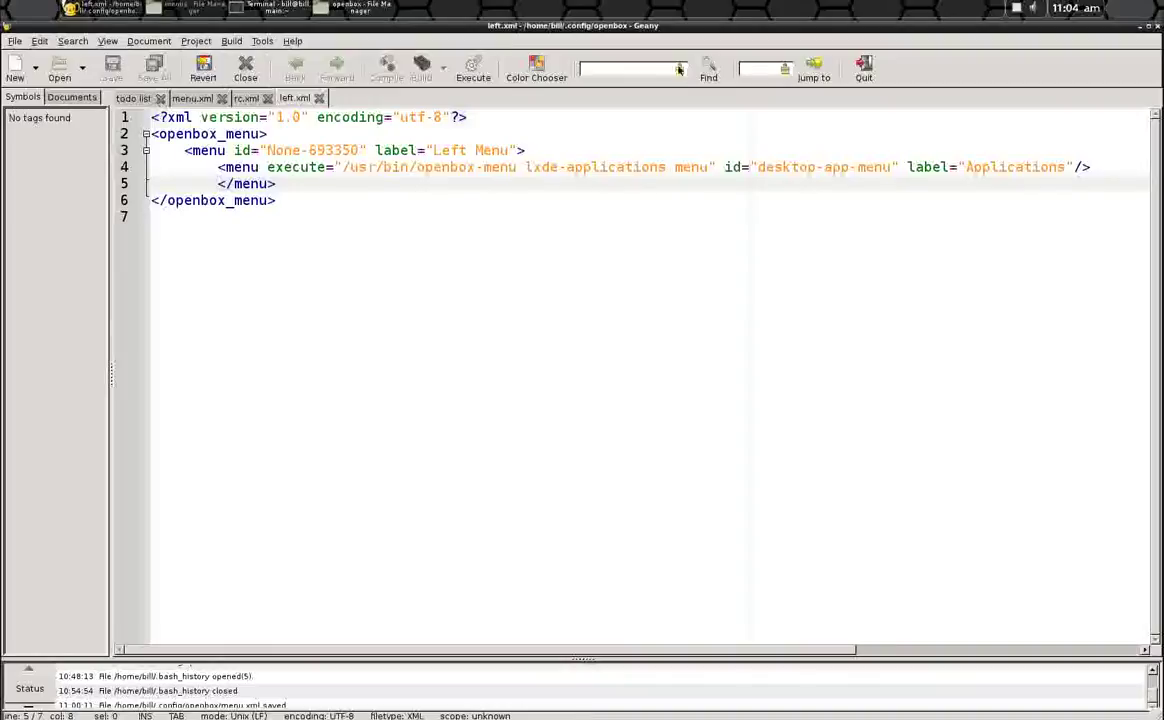
Switch to the terminal and reload the Openbox configuration with openbox --reconfigure.
left_click(362, 8)
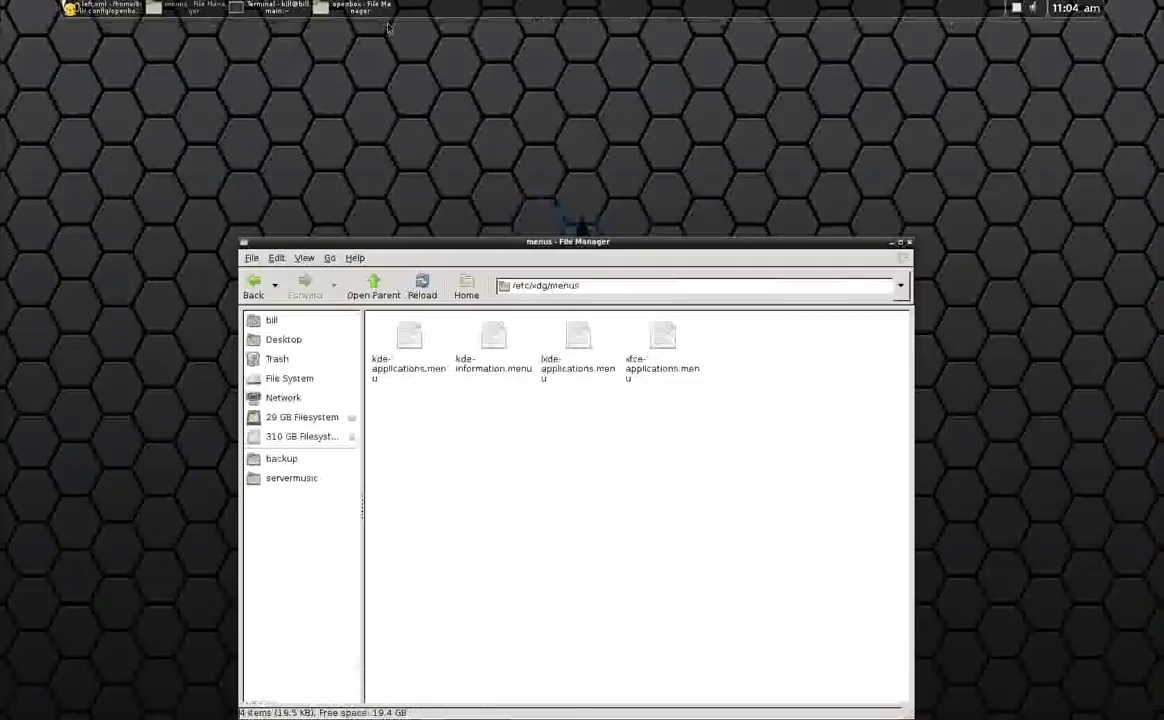
left_click(266, 8)
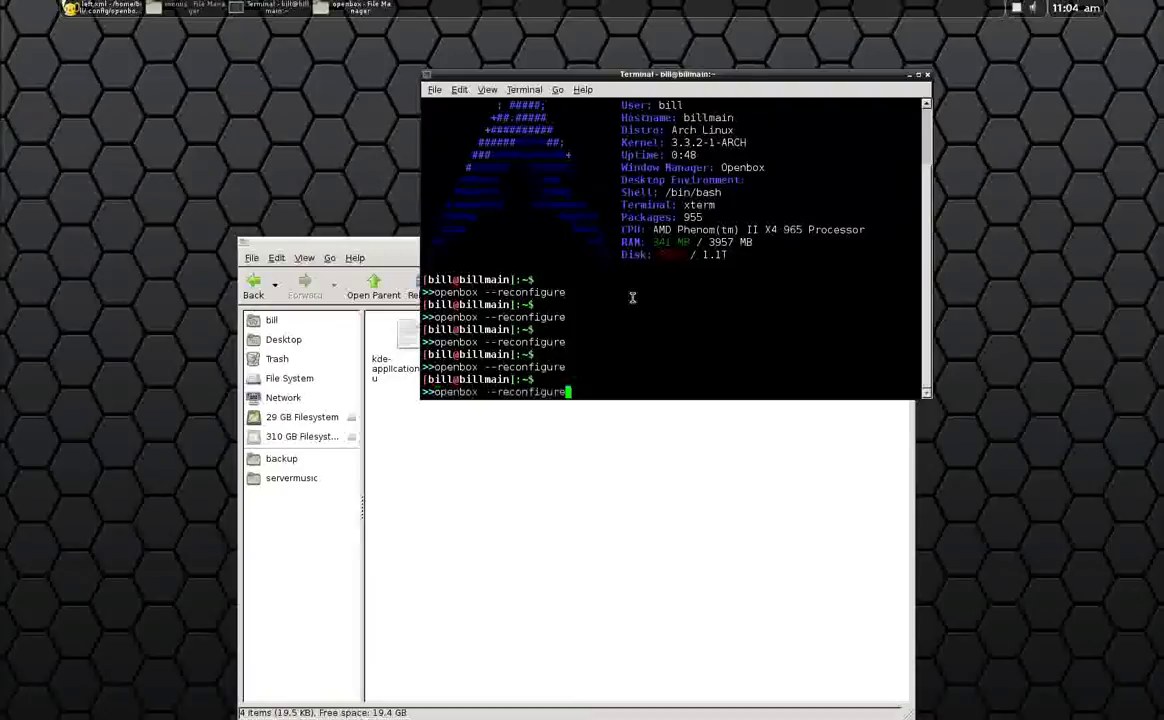
key("Return")
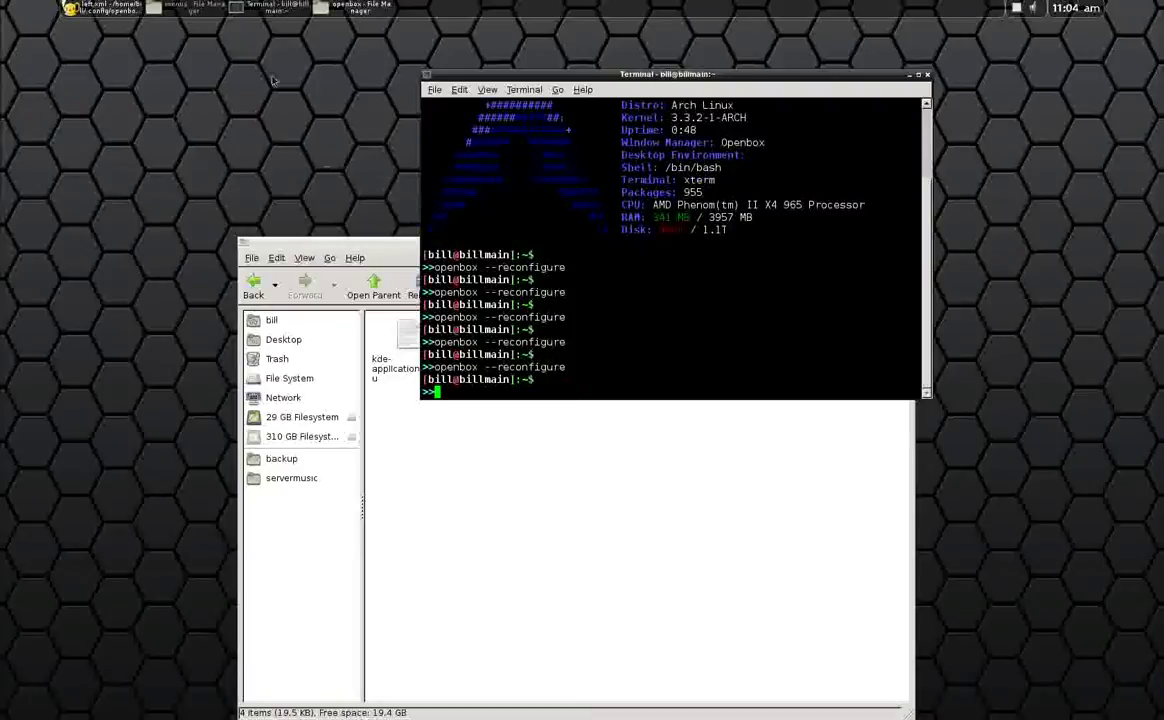
Browse the Applications submenus in the desktop's left-click menu, including Sound & Video and Games, and close the menu.
mouse_move(293, 86)
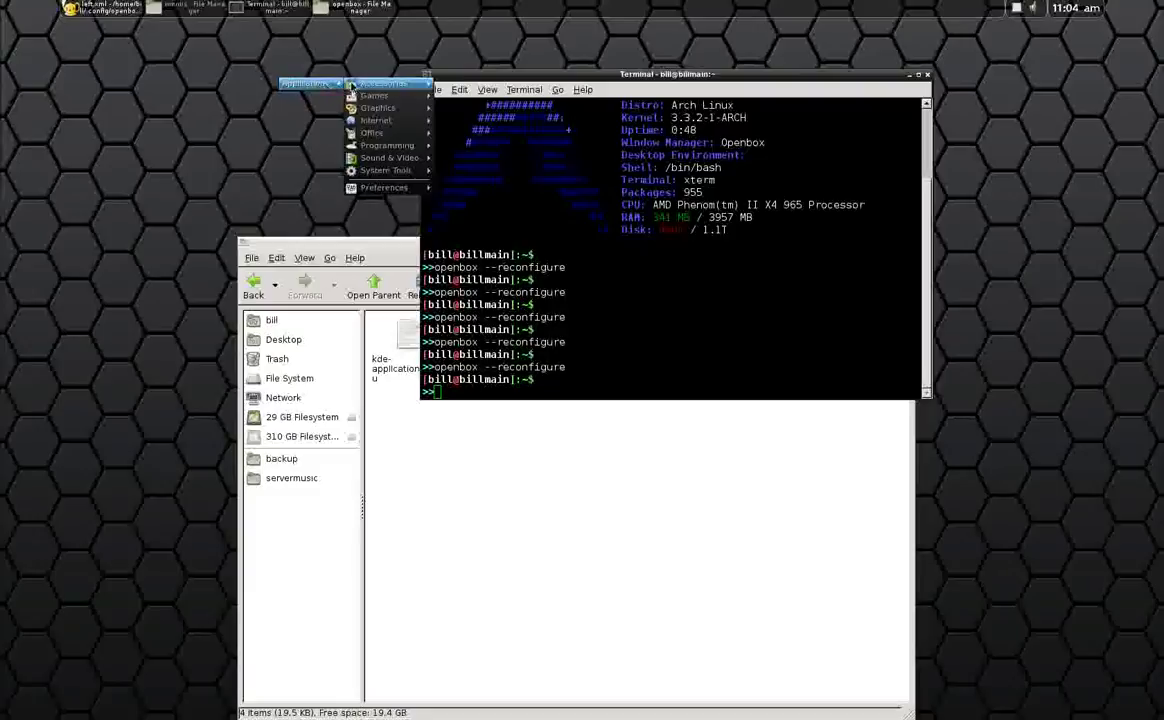
mouse_move(390, 162)
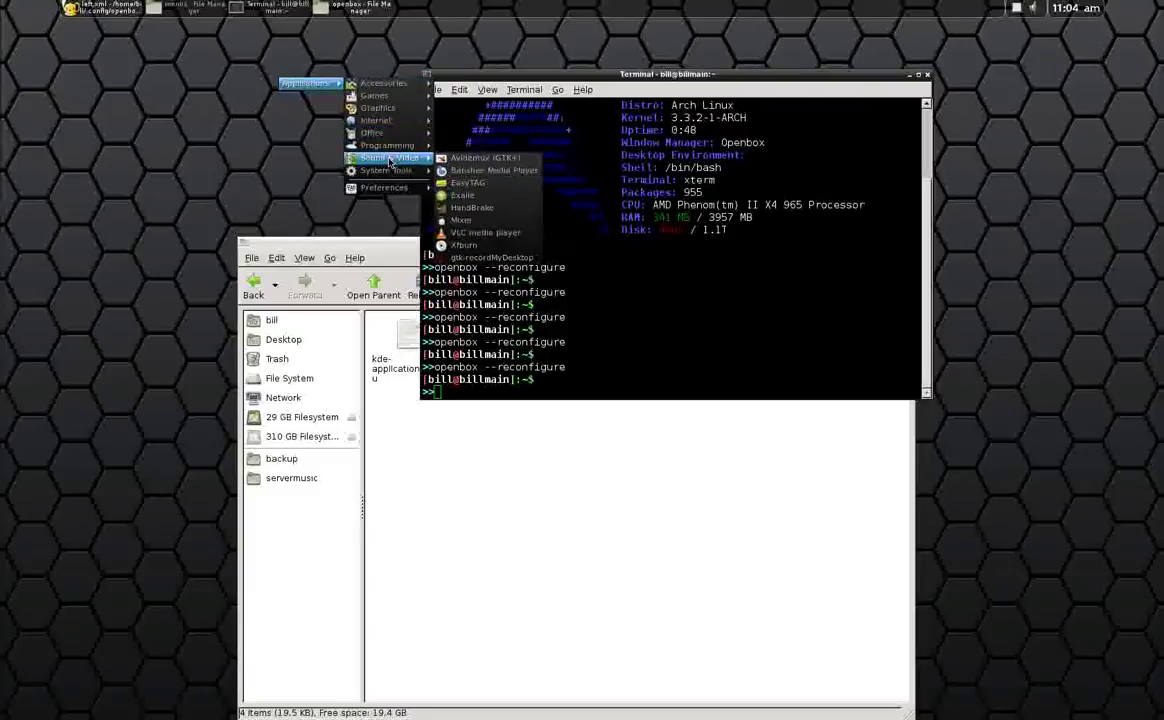
mouse_move(383, 95)
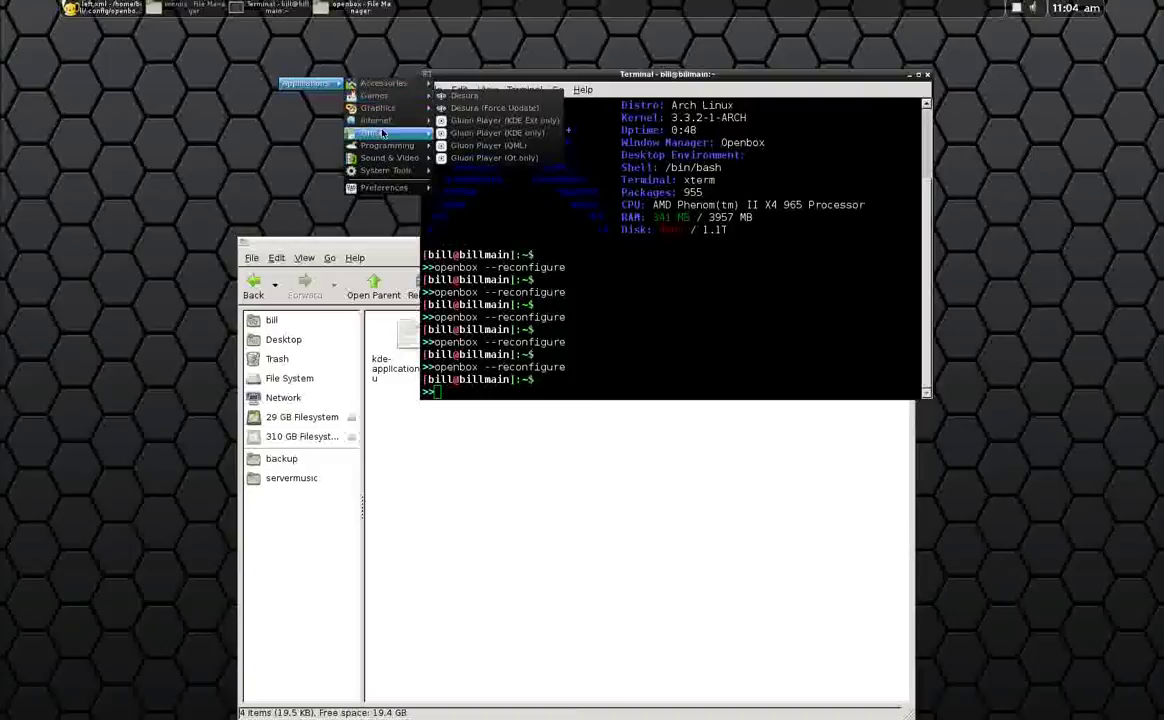
left_click(237, 82)
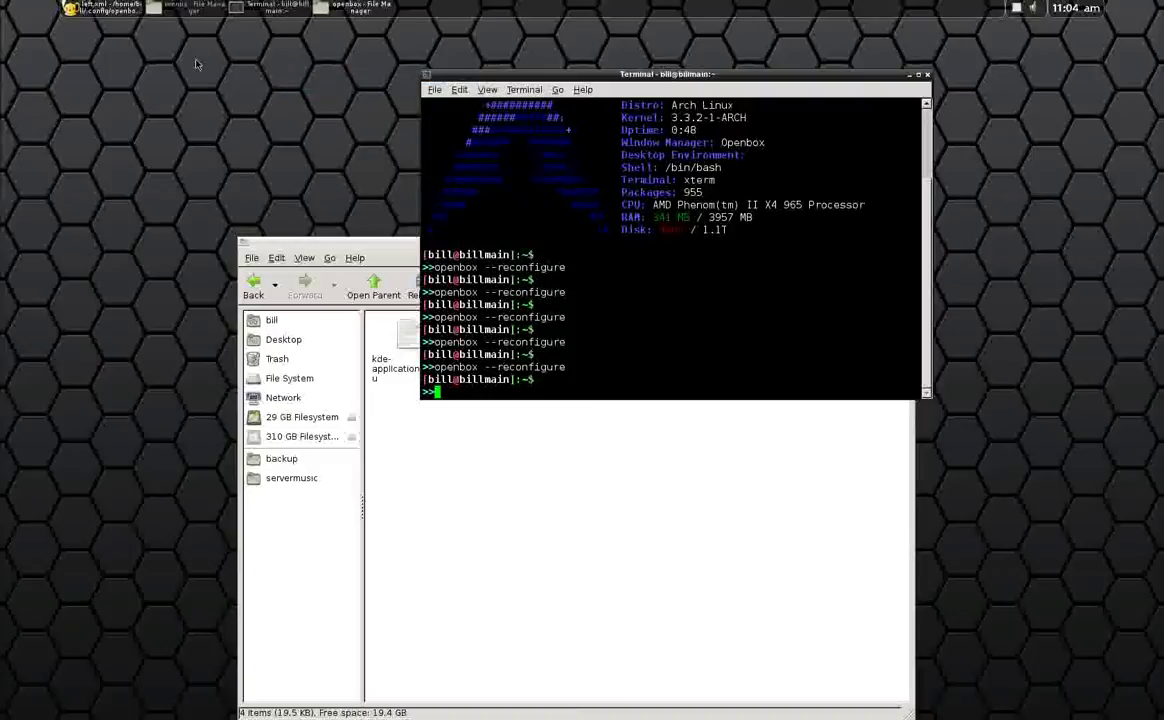
Return to Geany and copy the complete Run Program item block that executes gmrun from menu.xml.
left_click(105, 8)
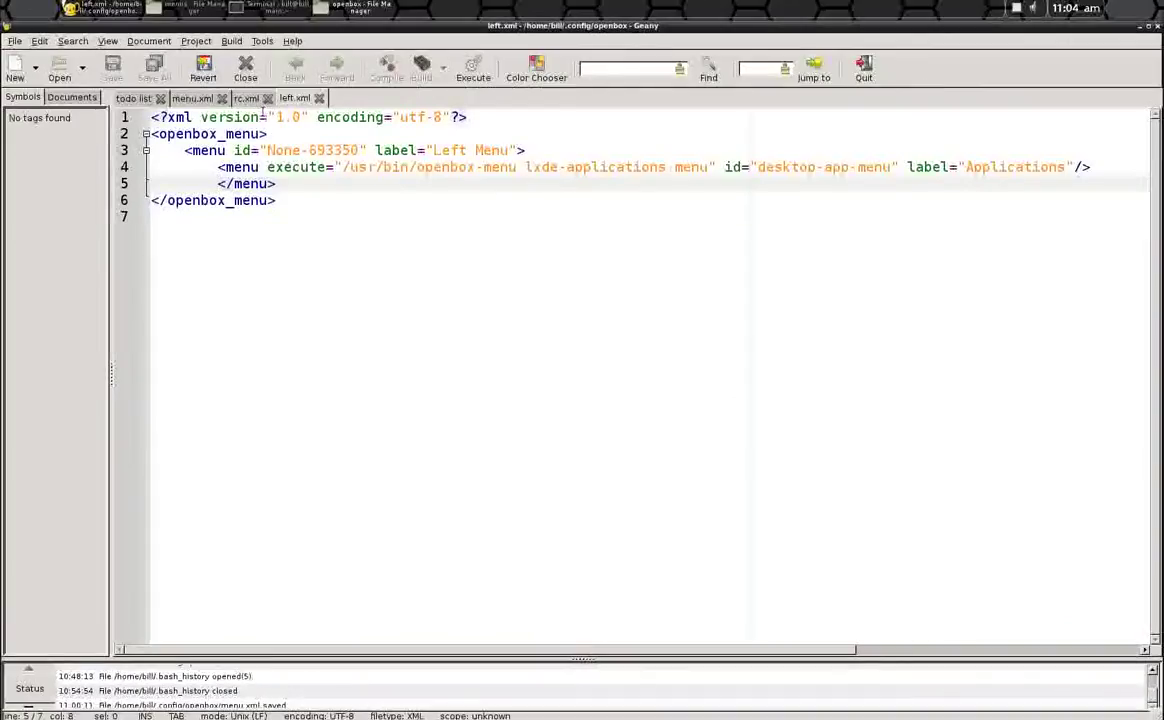
left_click(191, 98)
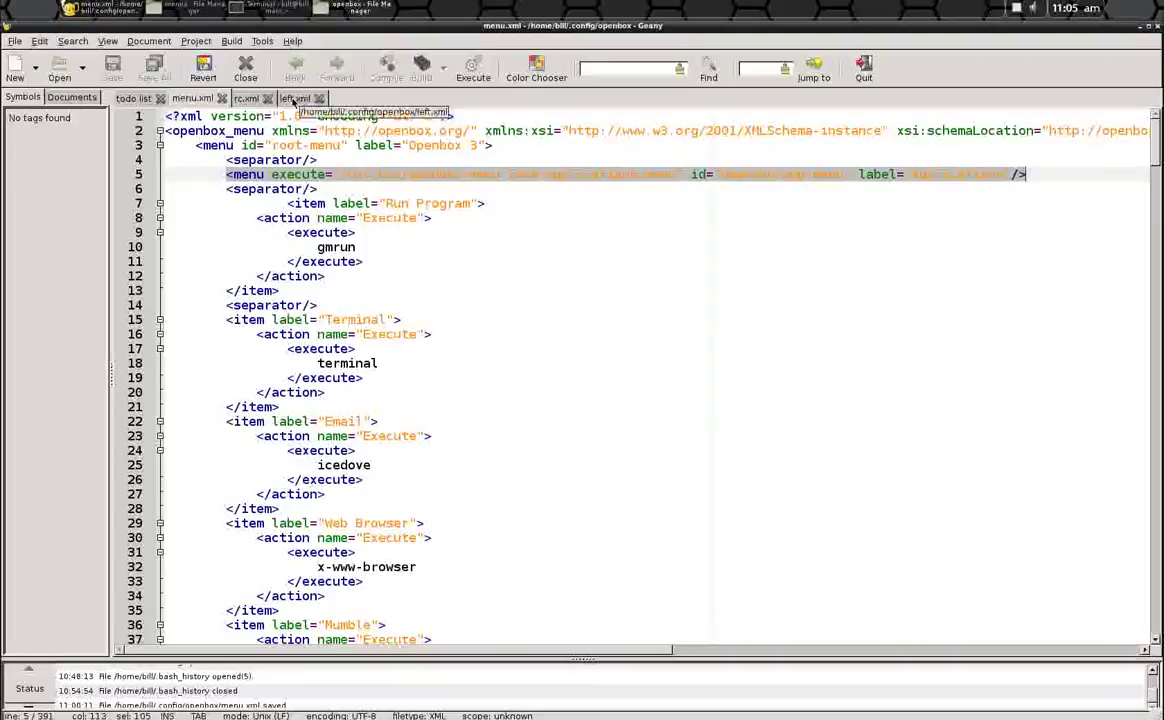
left_click_drag(287, 203, 280, 291)
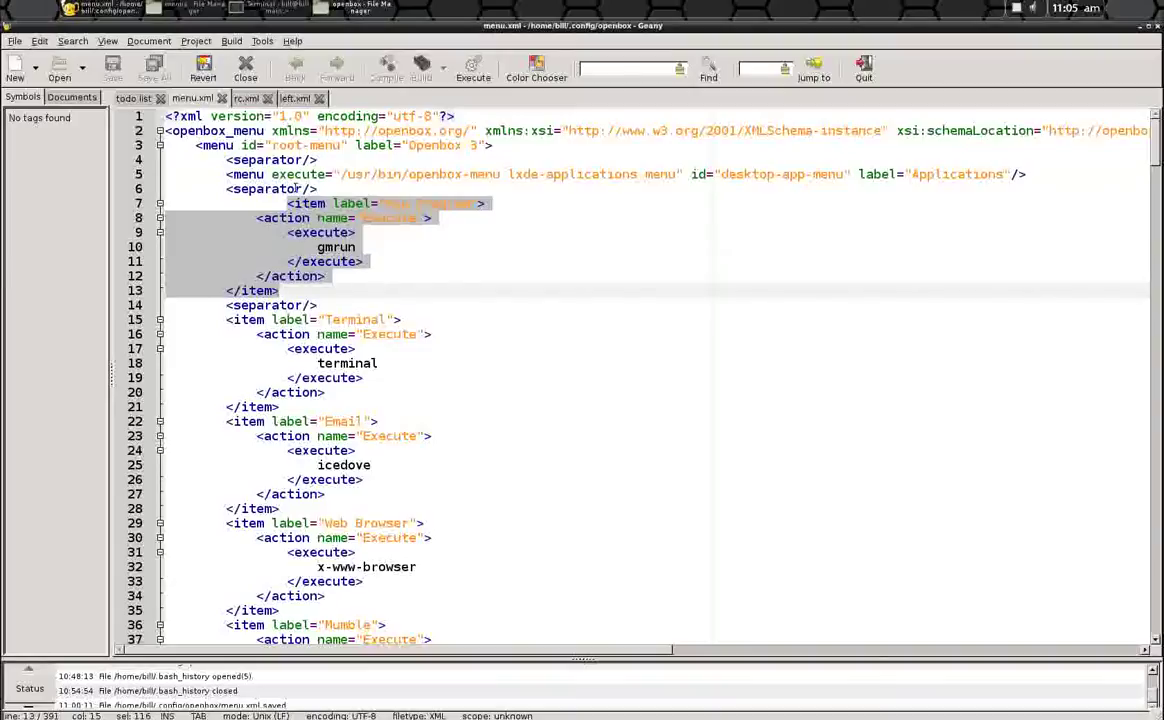
right_click(312, 222)
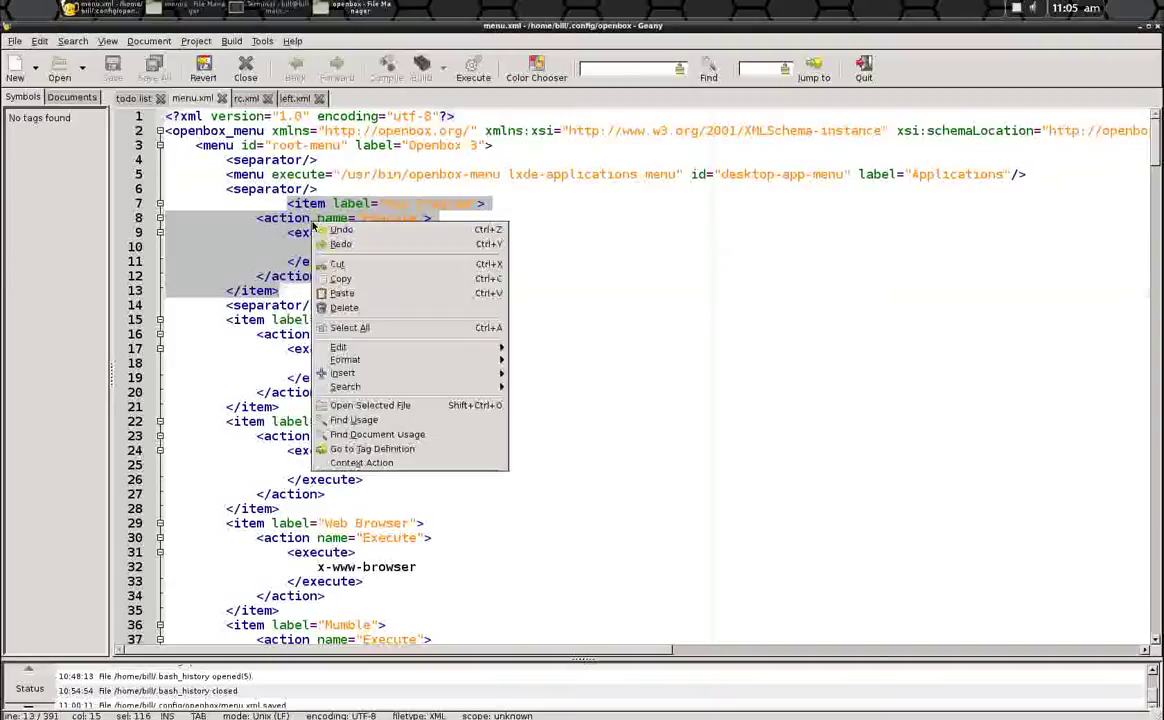
left_click(385, 280)
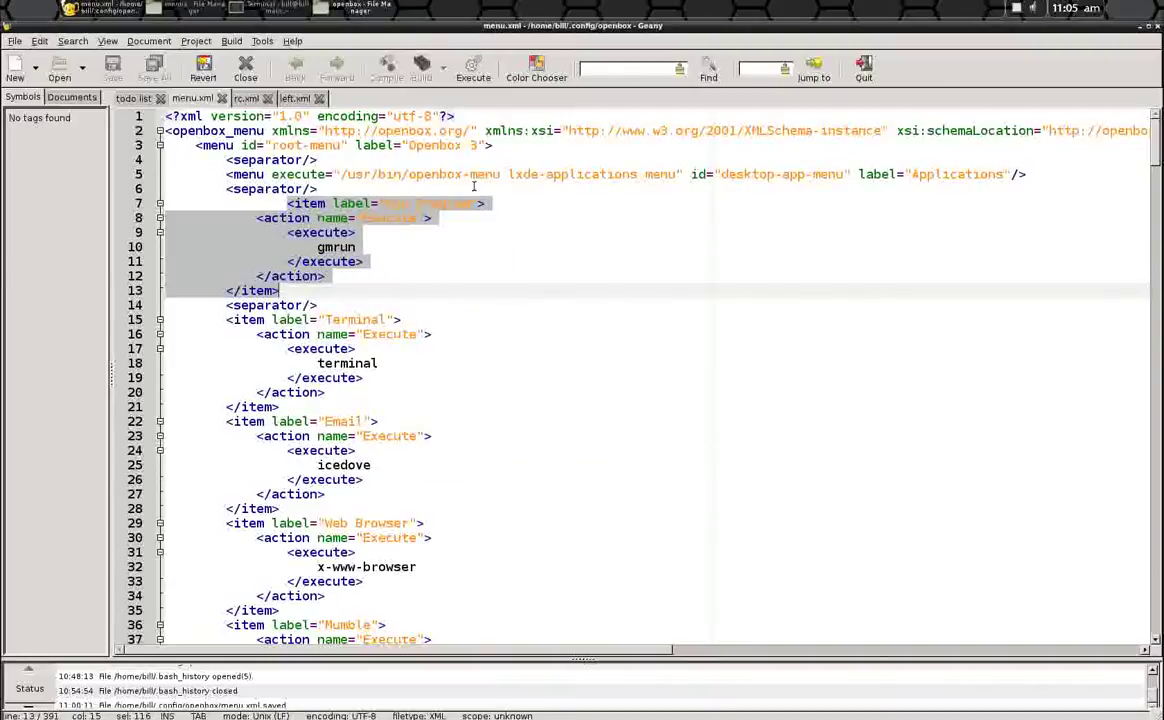
Paste the copied Run Program item below the Applications line in left.xml and save the file.
left_click(294, 98)
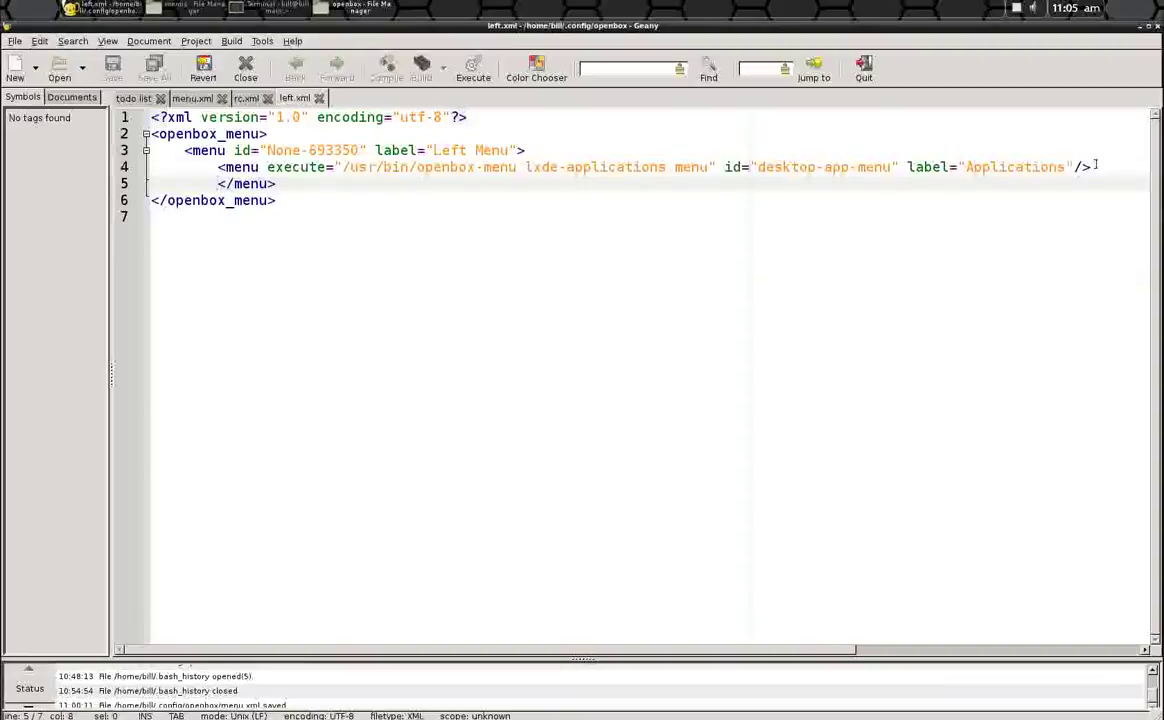
key("Return")
key("ctrl+v")
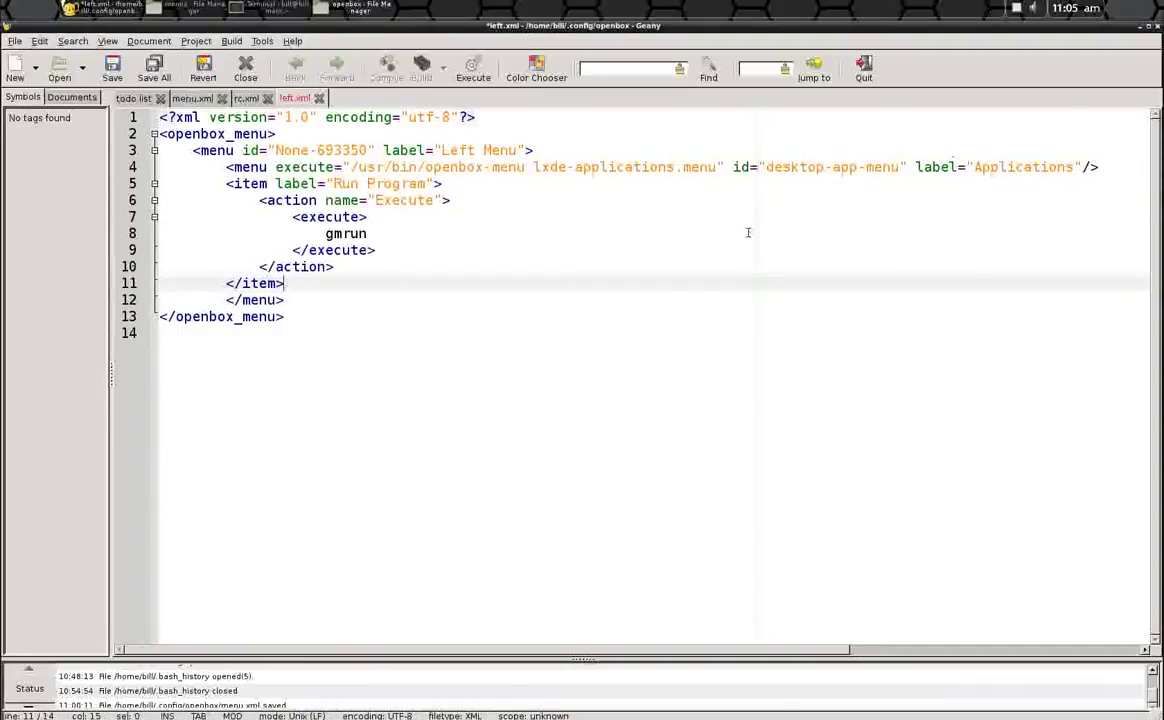
left_click(112, 68)
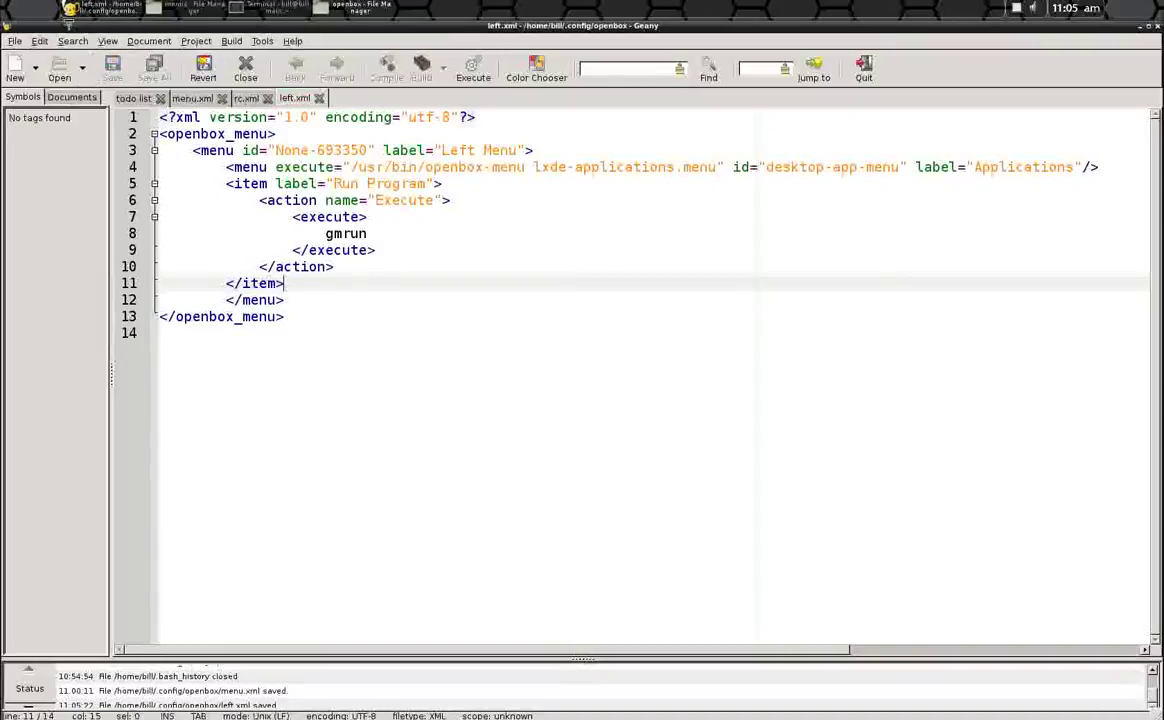
Run openbox --reconfigure in the terminal again to load the edited left.xml.
left_click(30, 13)
left_click(265, 10)
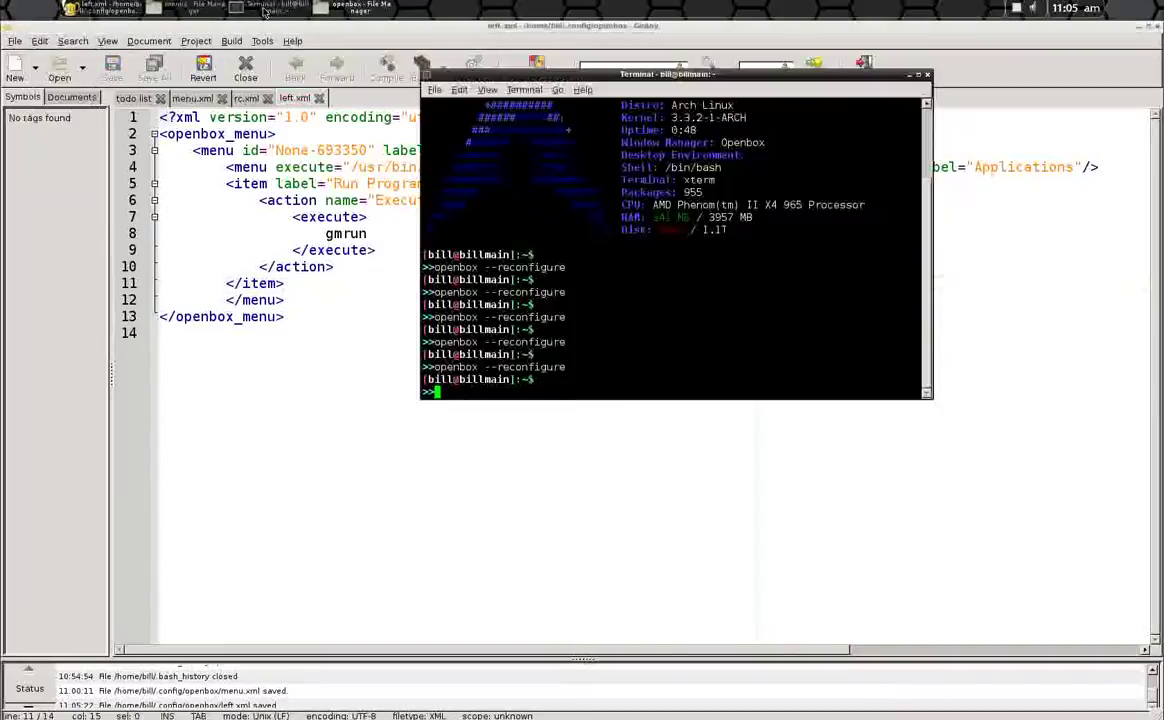
left_click(265, 10)
left_click(265, 11)
key("Up")
key("Return")
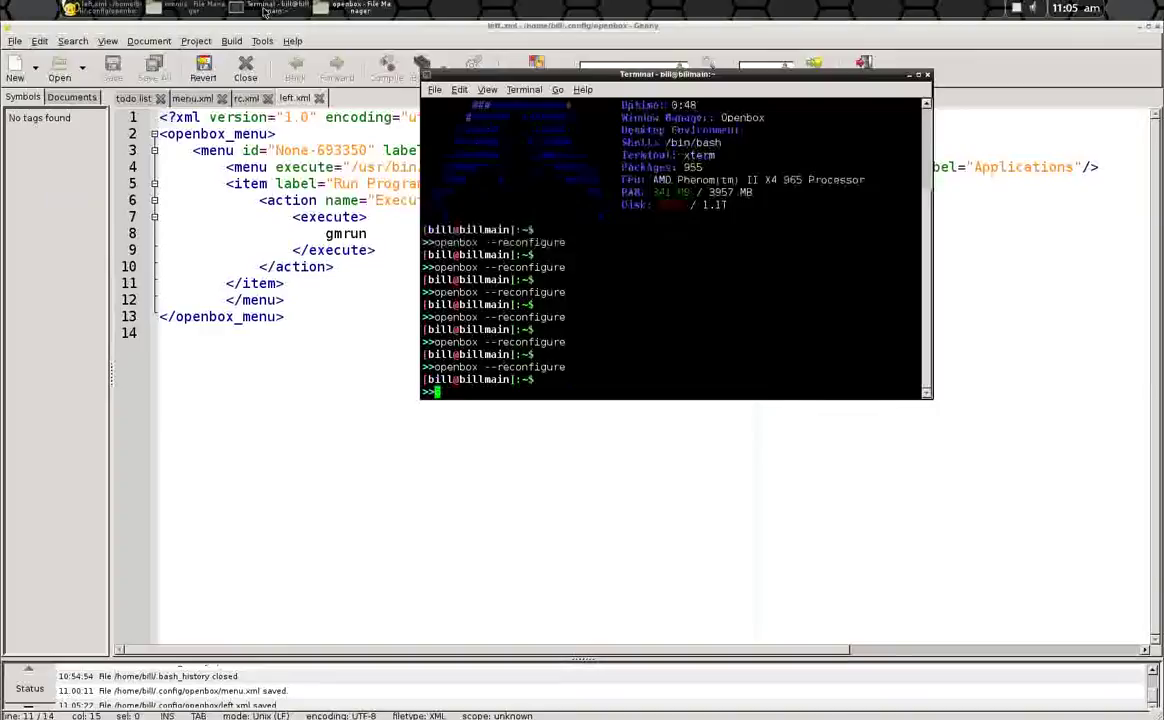
Test the Run Program entry in the desktop's left-click menu and dismiss the run dialog.
left_click(36, 10)
left_click(38, 17)
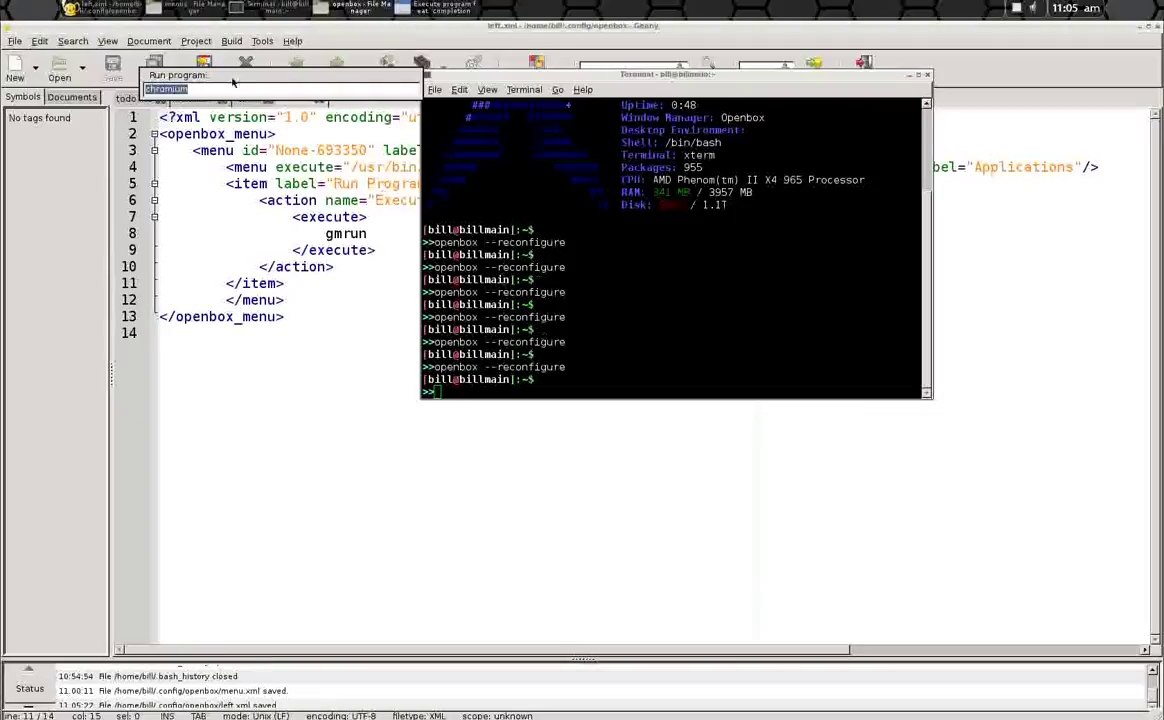
key("Escape")
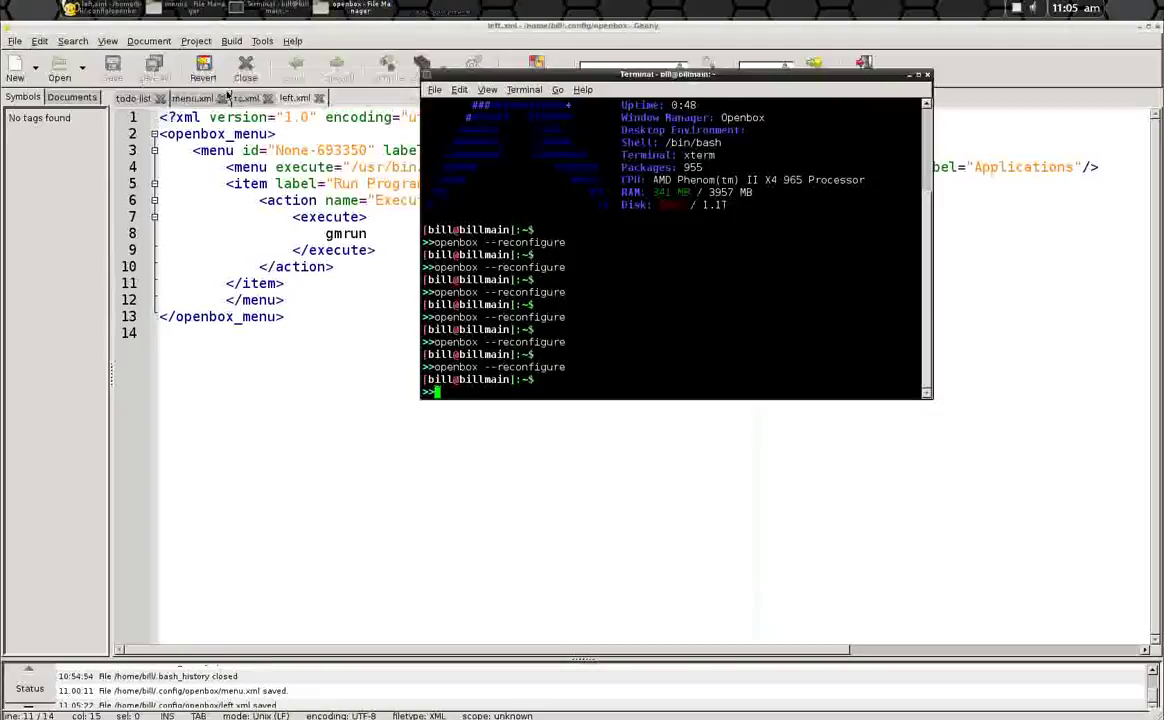
Minimize the Geany, terminal and menus file manager windows to clear the desktop.
left_click(376, 229)
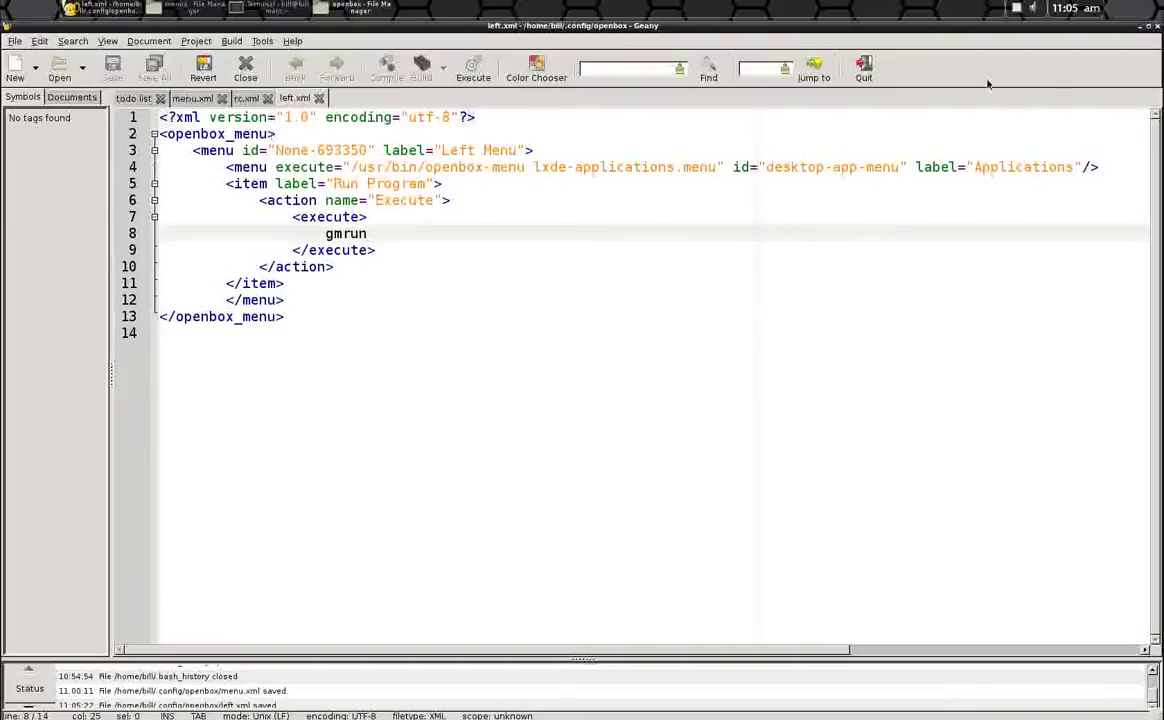
left_click(1140, 25)
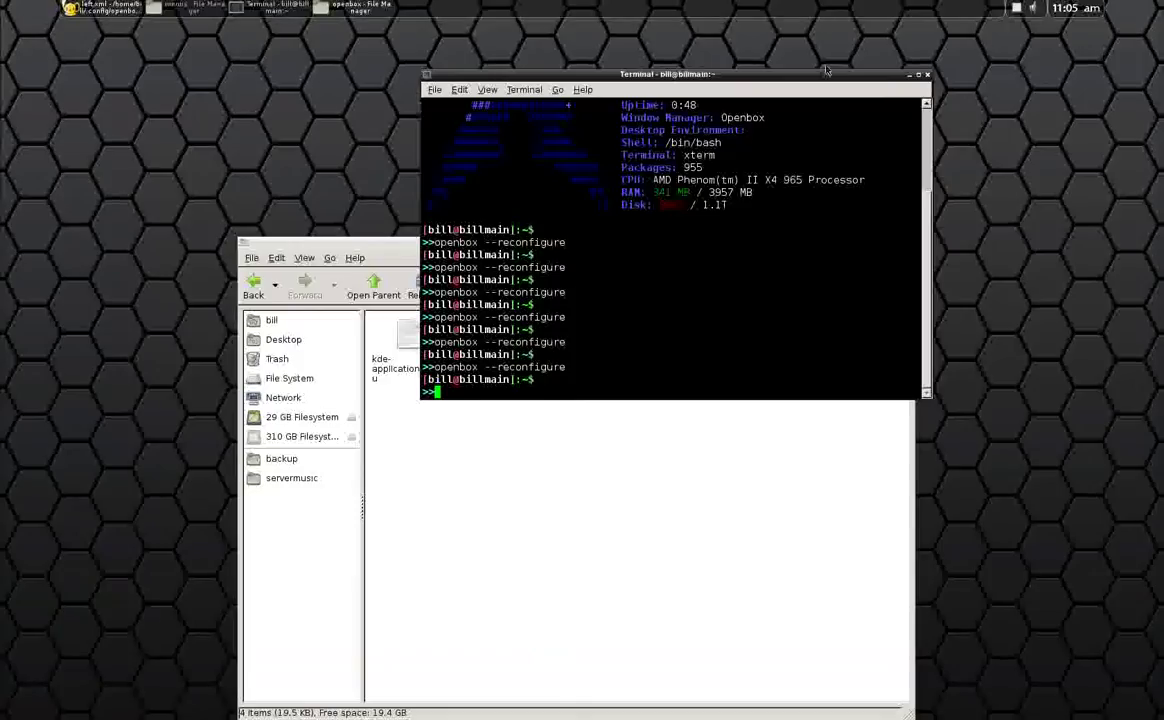
left_click(910, 75)
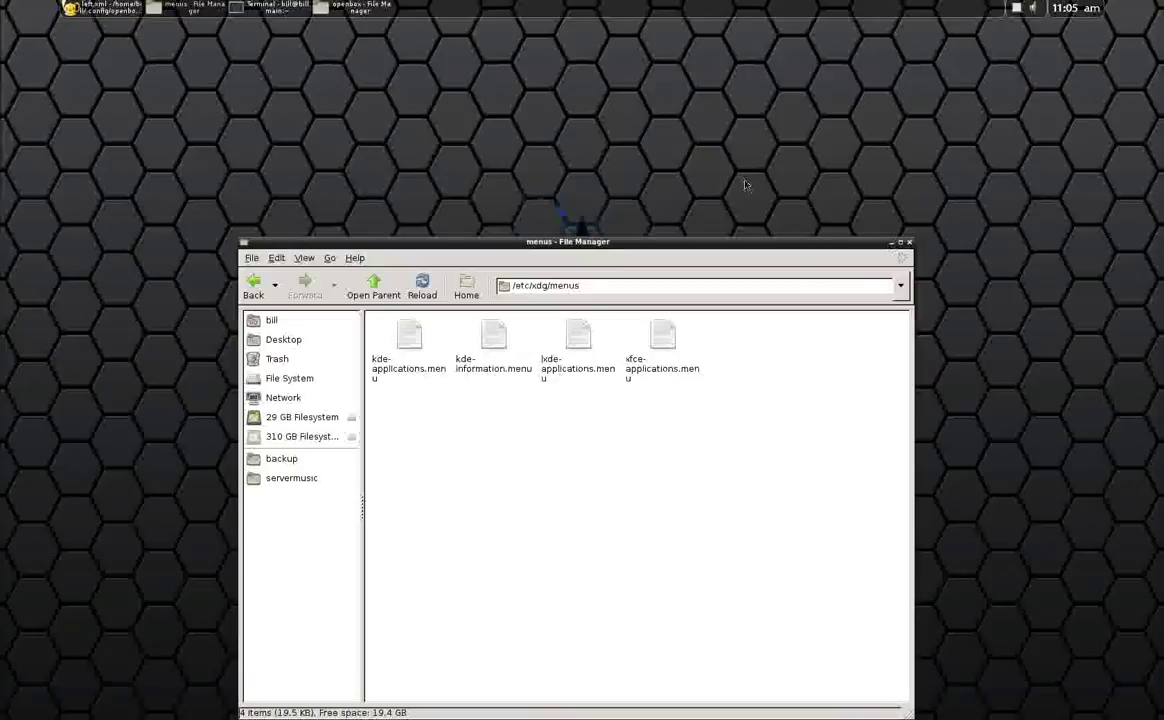
left_click(891, 243)
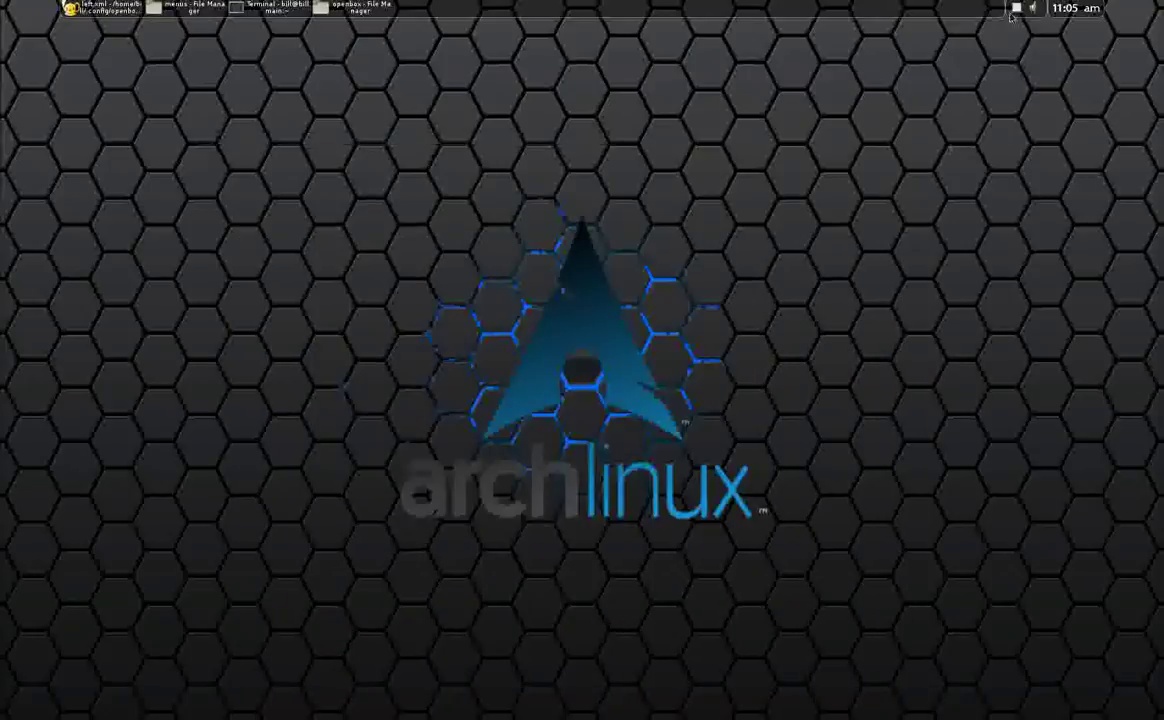